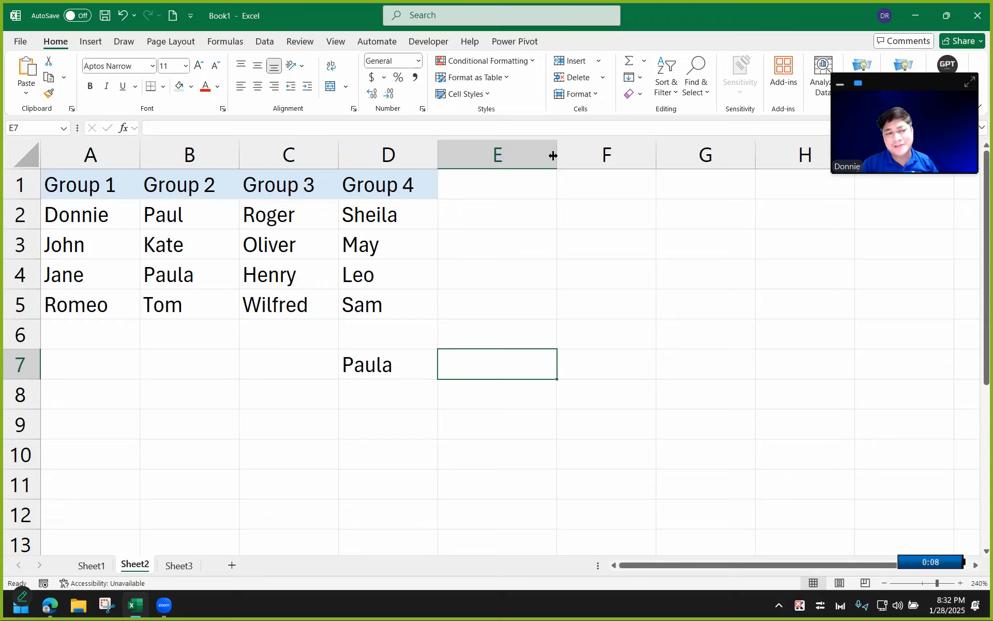
# Step: On Sheet3, enter =ADDRESS(10,2) in E3 beside the lookup name and compare it with the matching name in column B
pyautogui.click(179, 565)
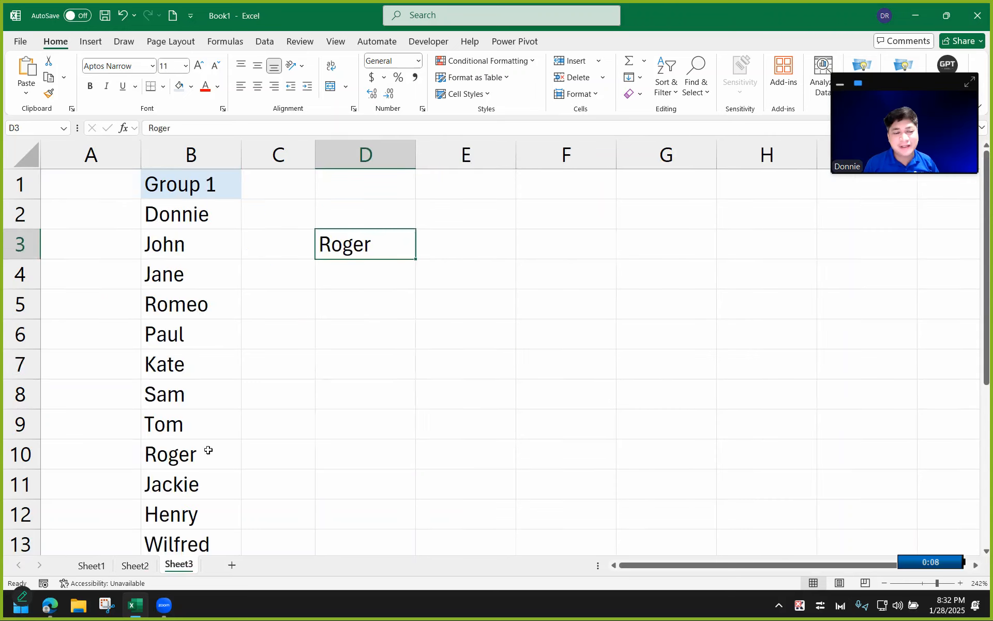
pyautogui.click(182, 152)
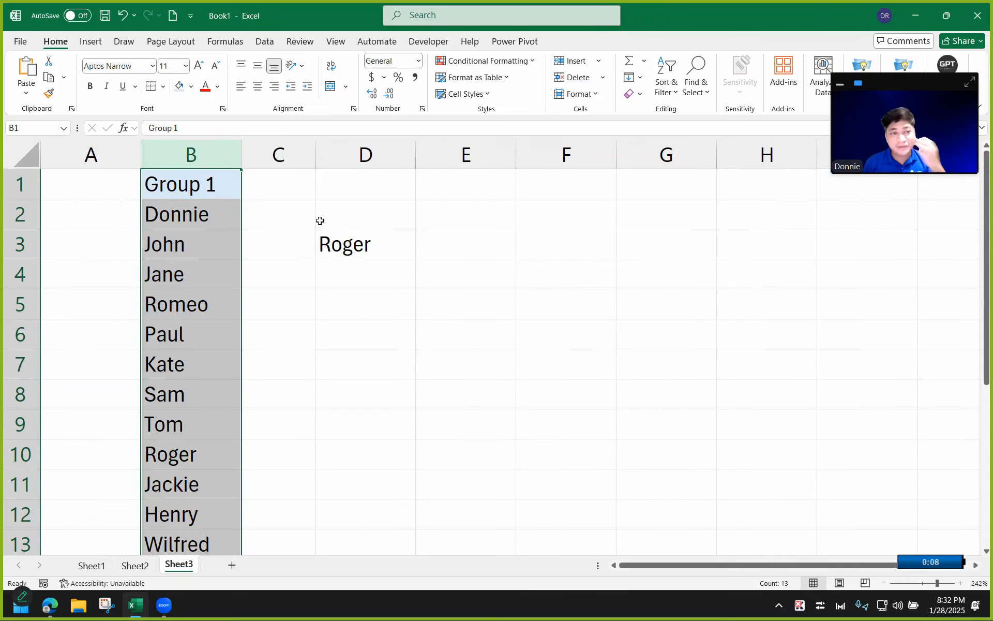
pyautogui.click(448, 245)
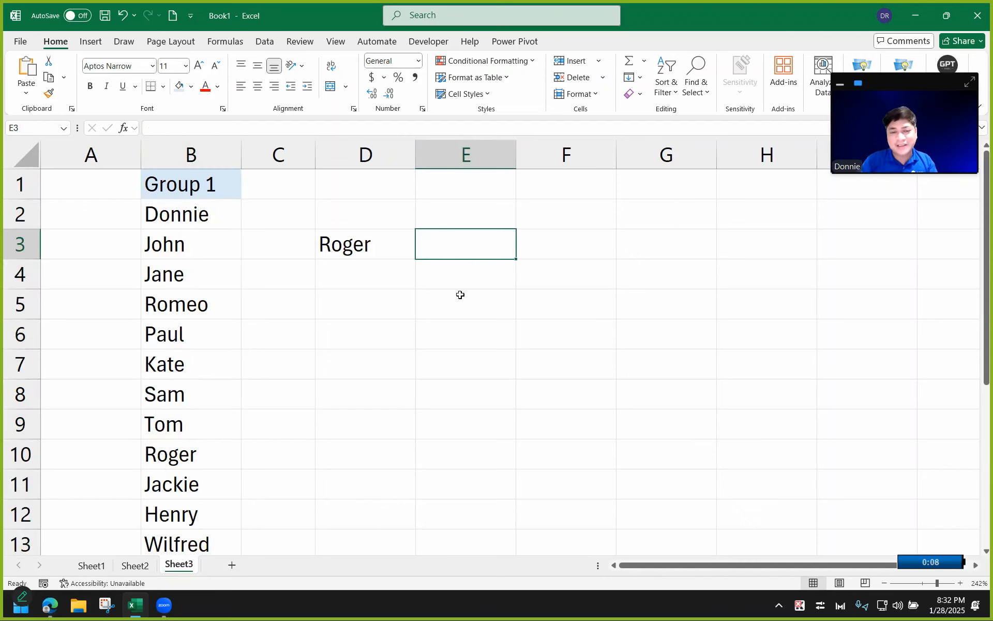
pyautogui.write('=')
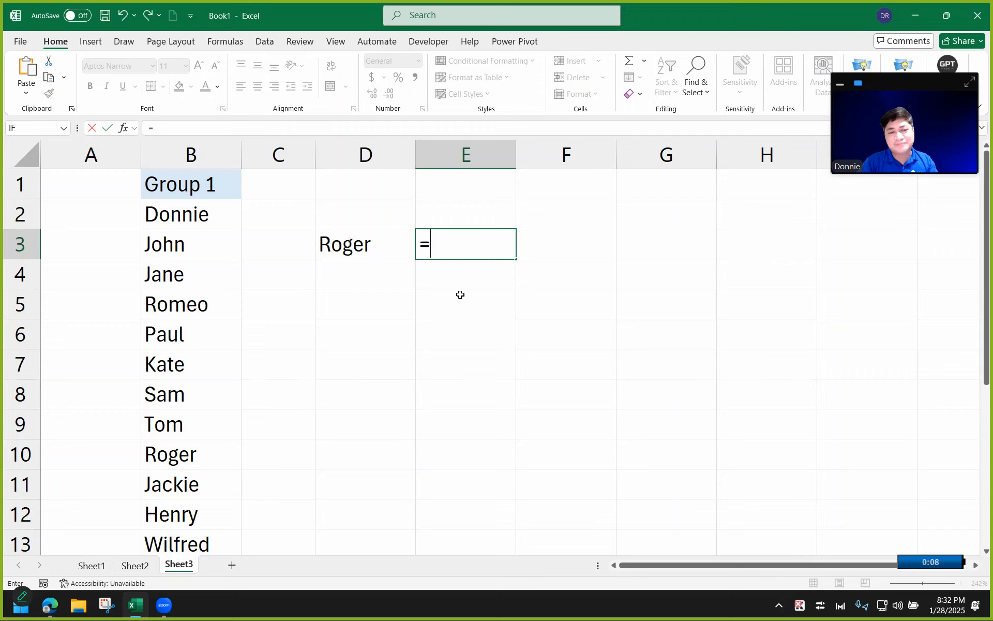
pyautogui.write('ADDRESS(')
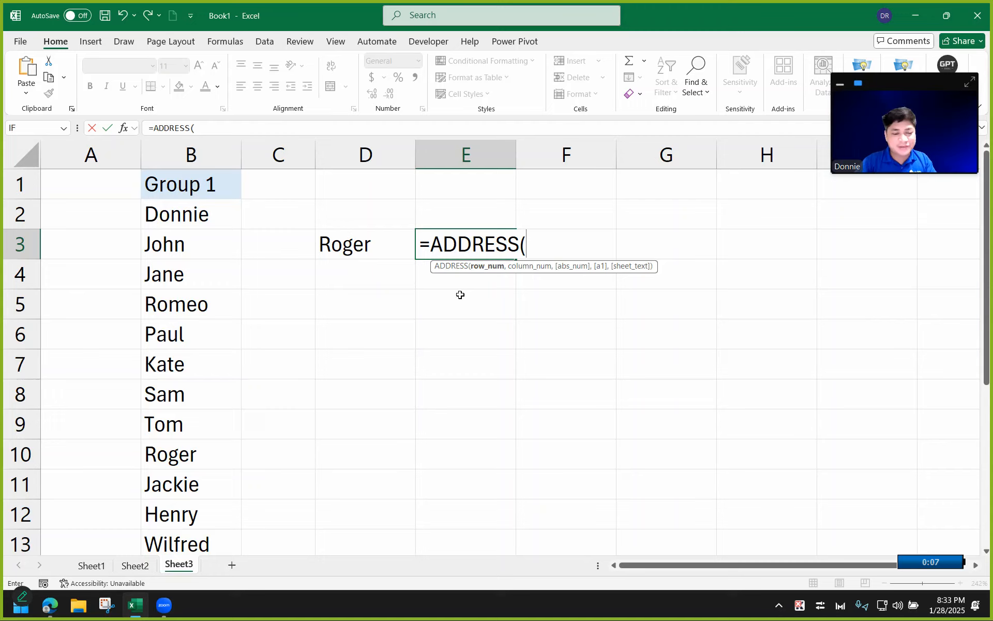
pyautogui.write('10,')
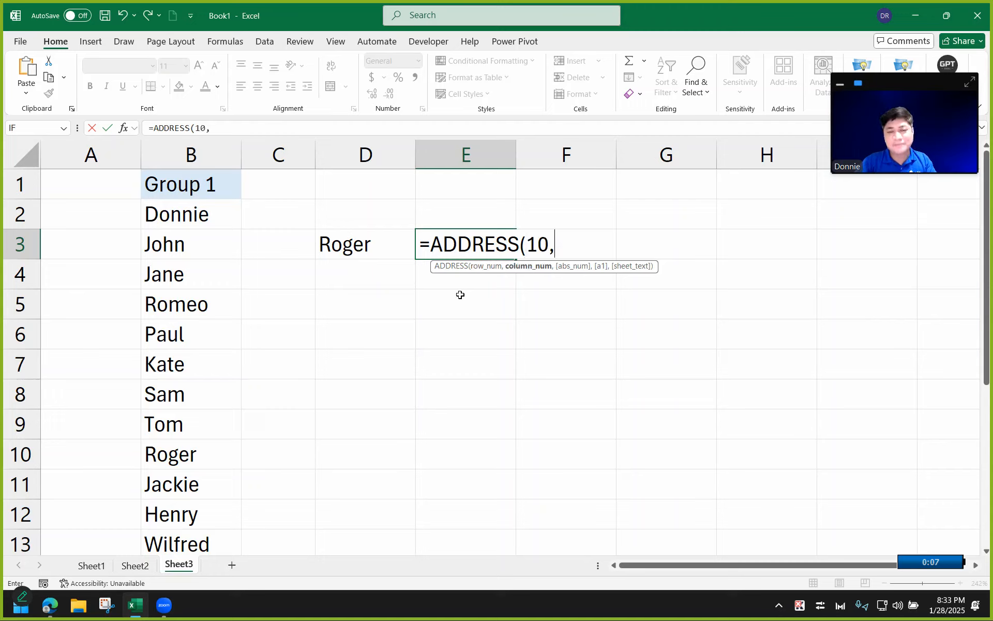
pyautogui.write('2)')
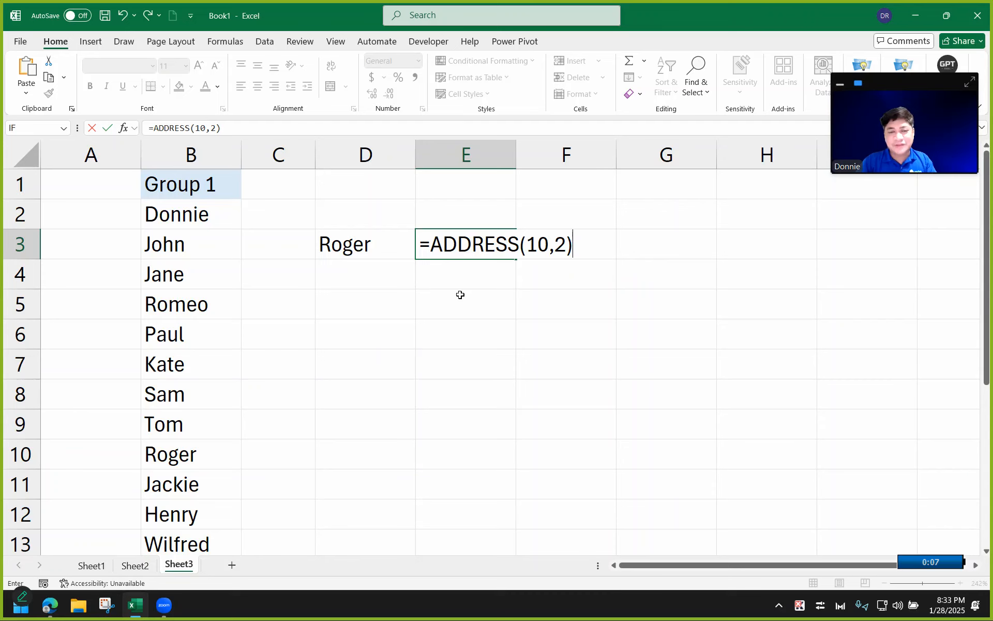
pyautogui.press('Return')
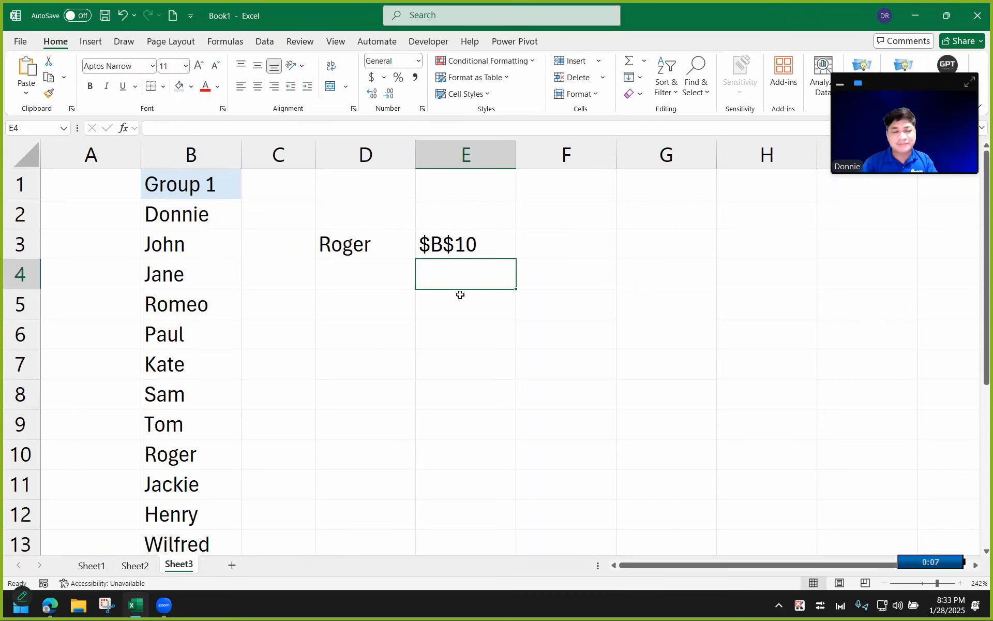
pyautogui.click(446, 255)
pyautogui.click(196, 462)
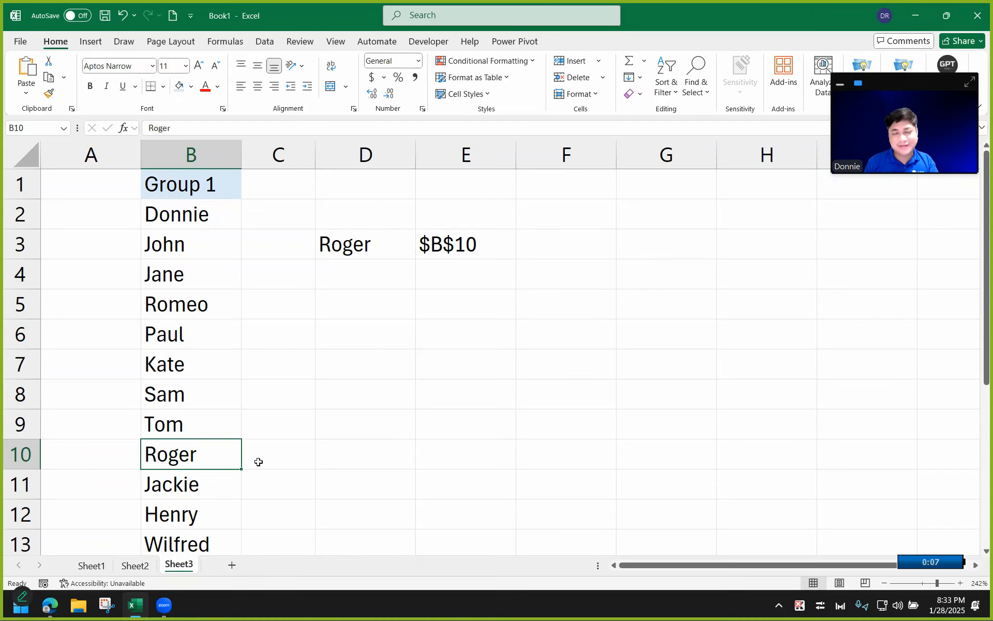
# Step: Replace the row number in the E3 ADDRESS formula with MATCH(D3,B:B,0)
pyautogui.click(480, 242)
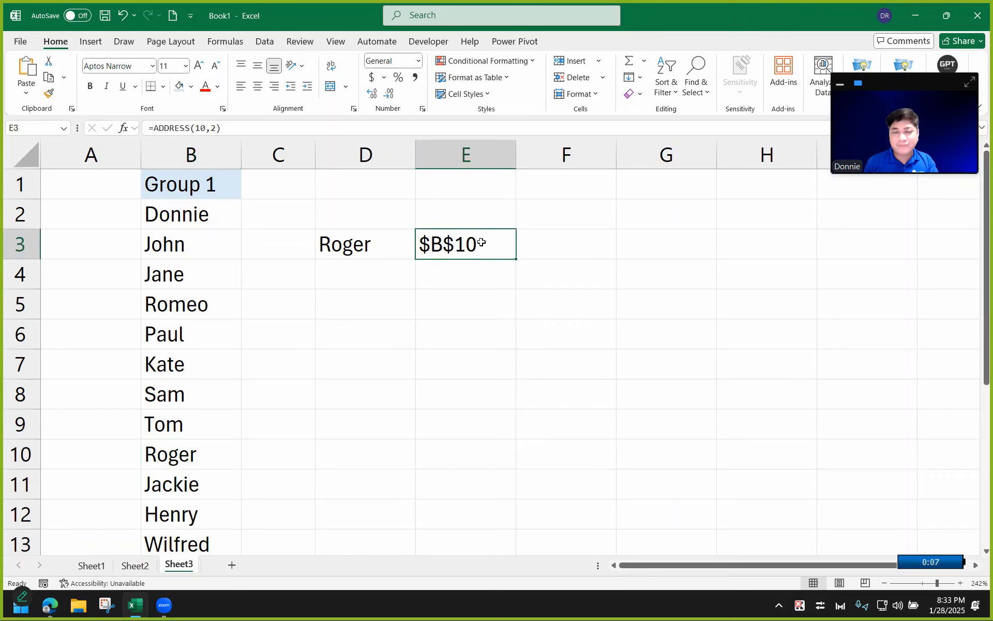
pyautogui.doubleClick(480, 242)
pyautogui.doubleClick(533, 243)
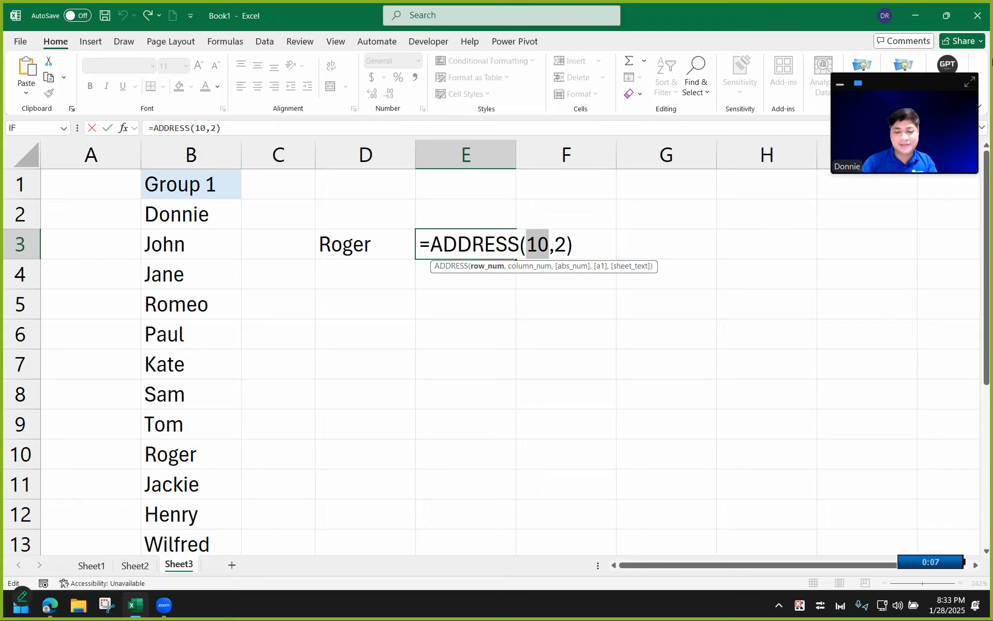
pyautogui.write('MATCH()')
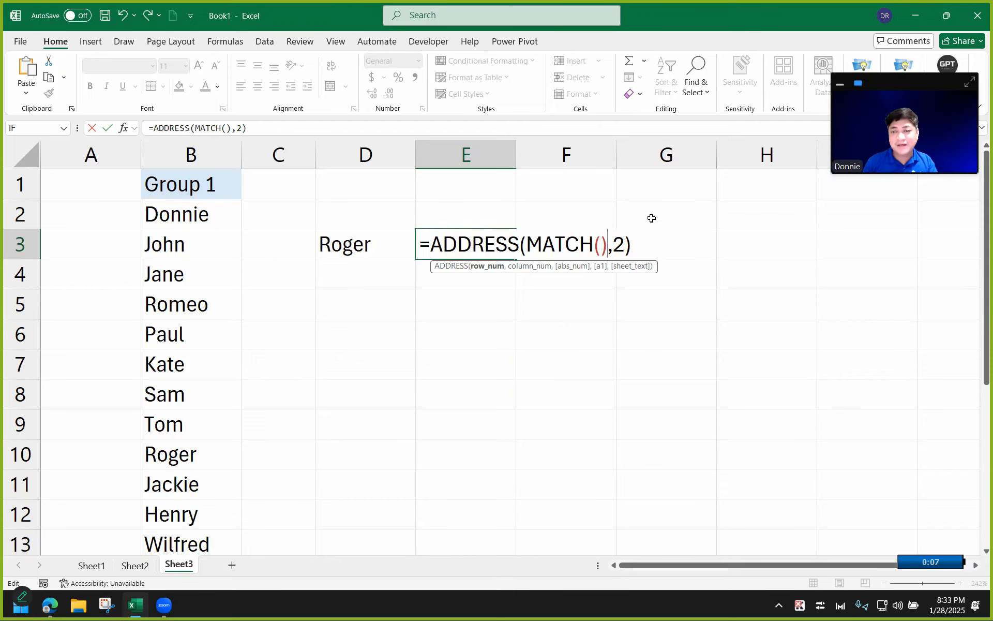
pyautogui.click(601, 250)
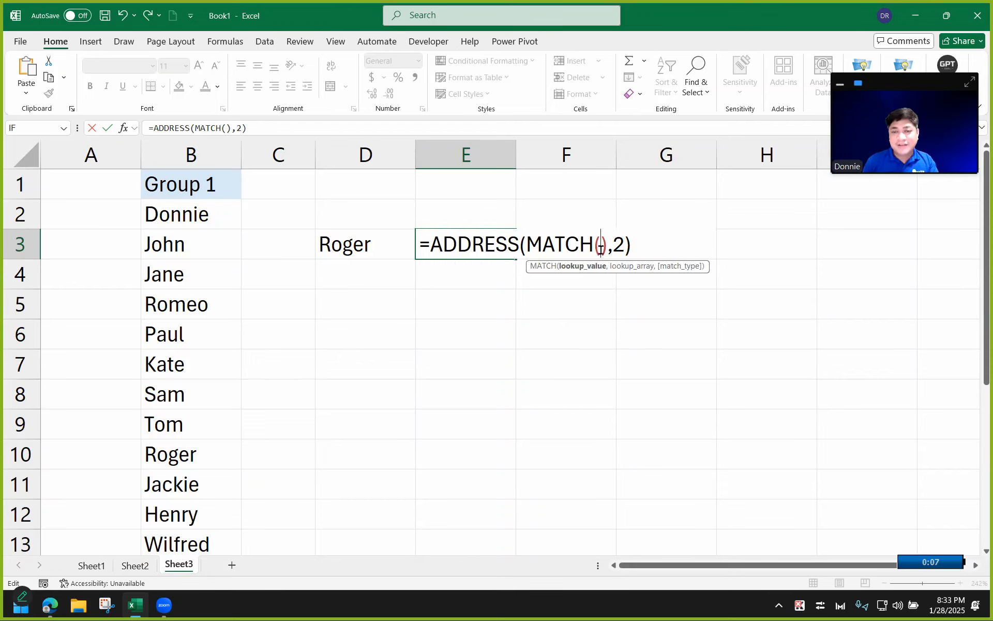
pyautogui.click(377, 247)
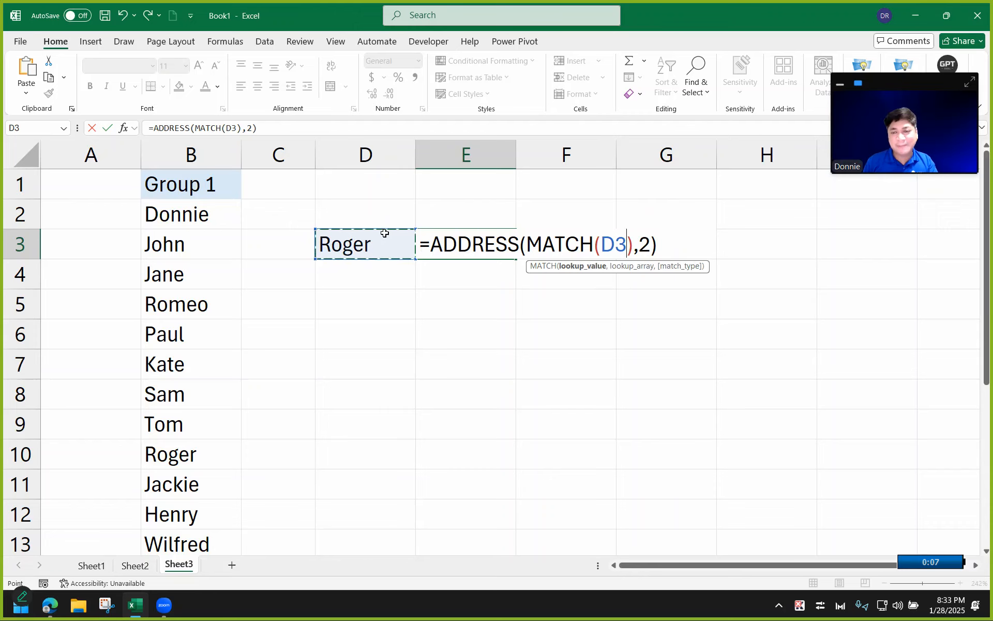
pyautogui.write(',')
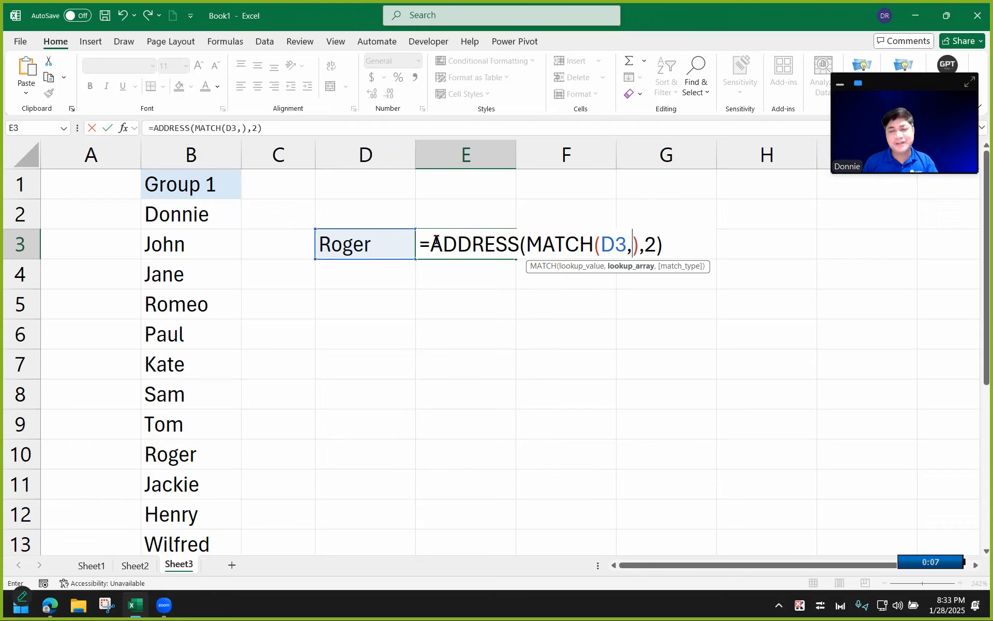
pyautogui.click(206, 158)
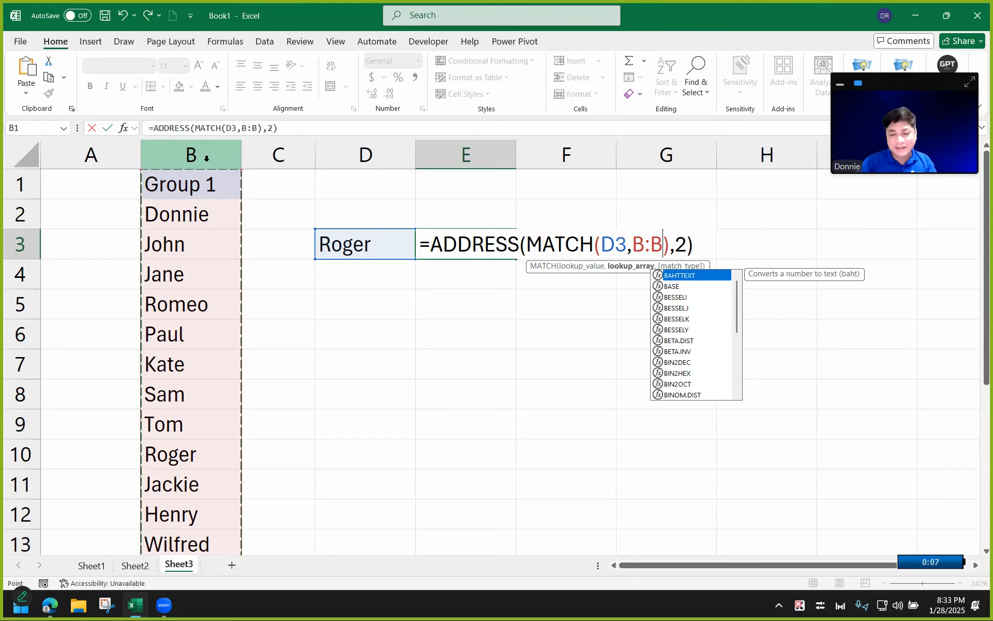
pyautogui.write(',0')
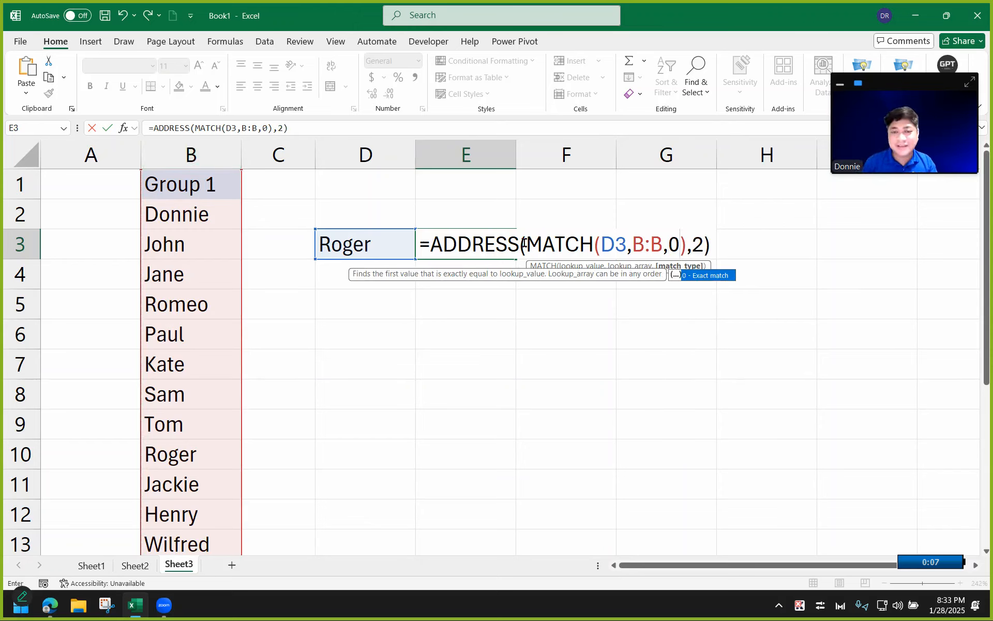
pyautogui.moveTo(524, 244); pyautogui.dragTo(684, 245)
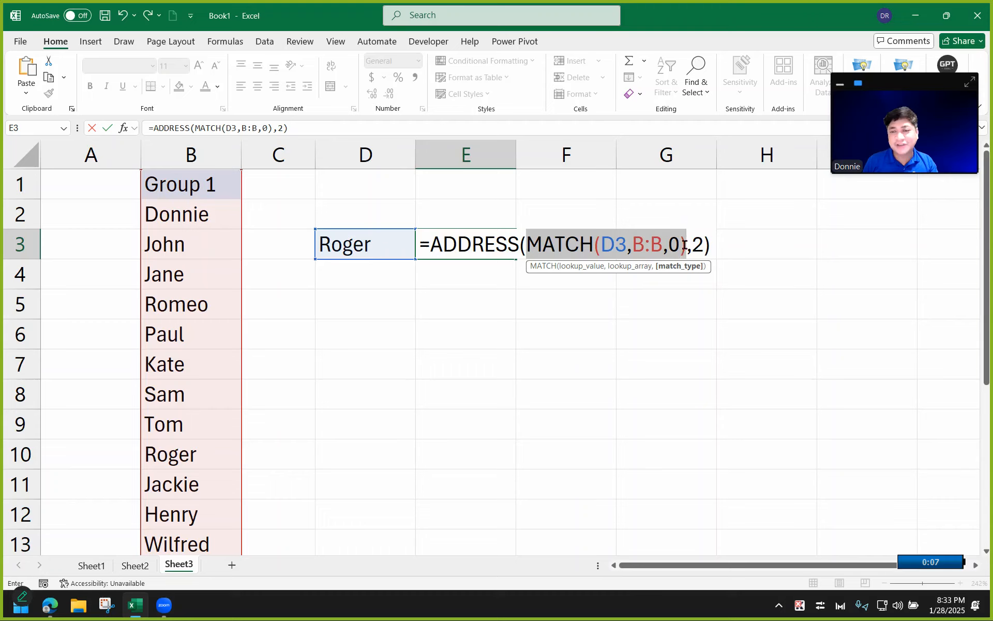
pyautogui.click(670, 244)
pyautogui.doubleClick(671, 244)
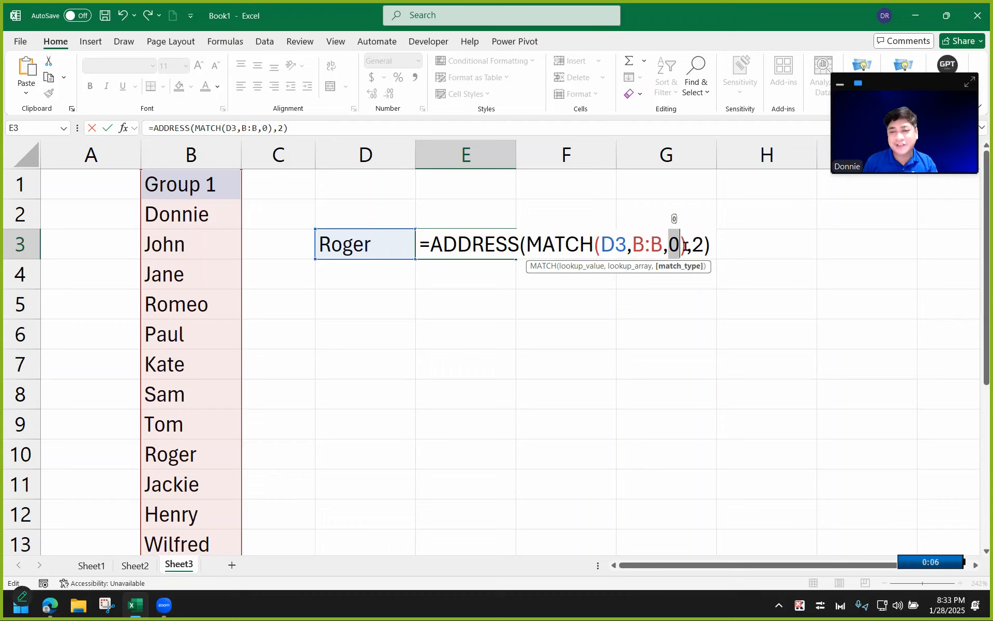
pyautogui.moveTo(685, 245); pyautogui.dragTo(531, 244)
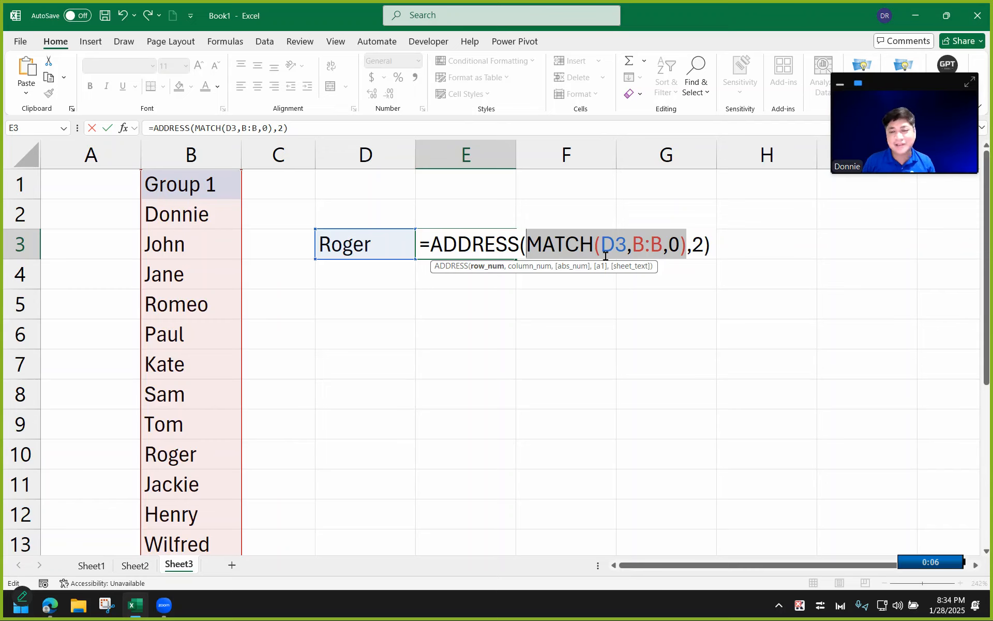
pyautogui.click(636, 250)
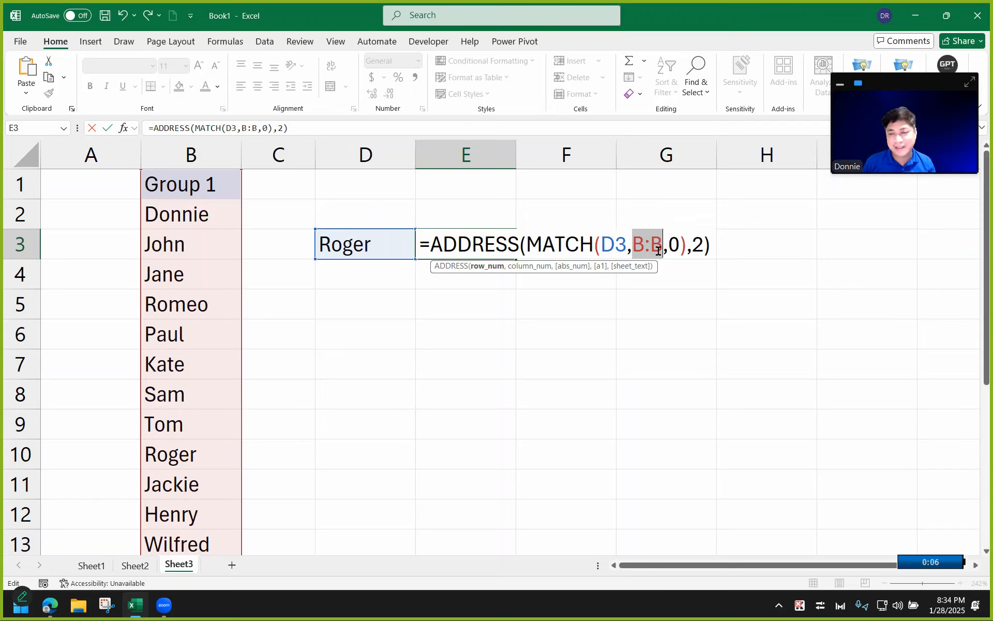
pyautogui.press('Return')
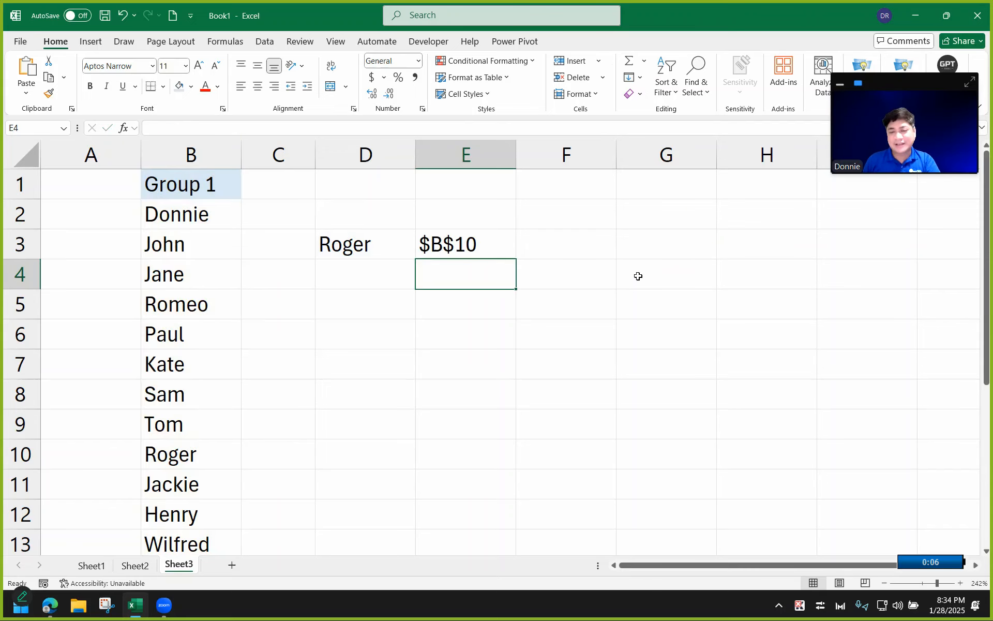
# Step: Review the column number argument of the ADDRESS formula in E3
pyautogui.click(488, 244)
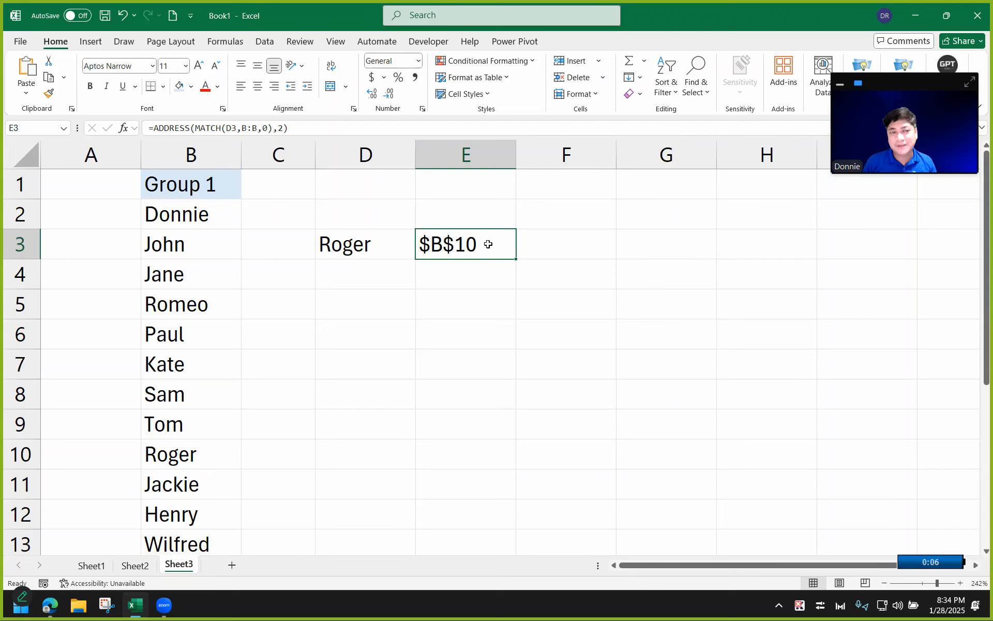
pyautogui.doubleClick(488, 245)
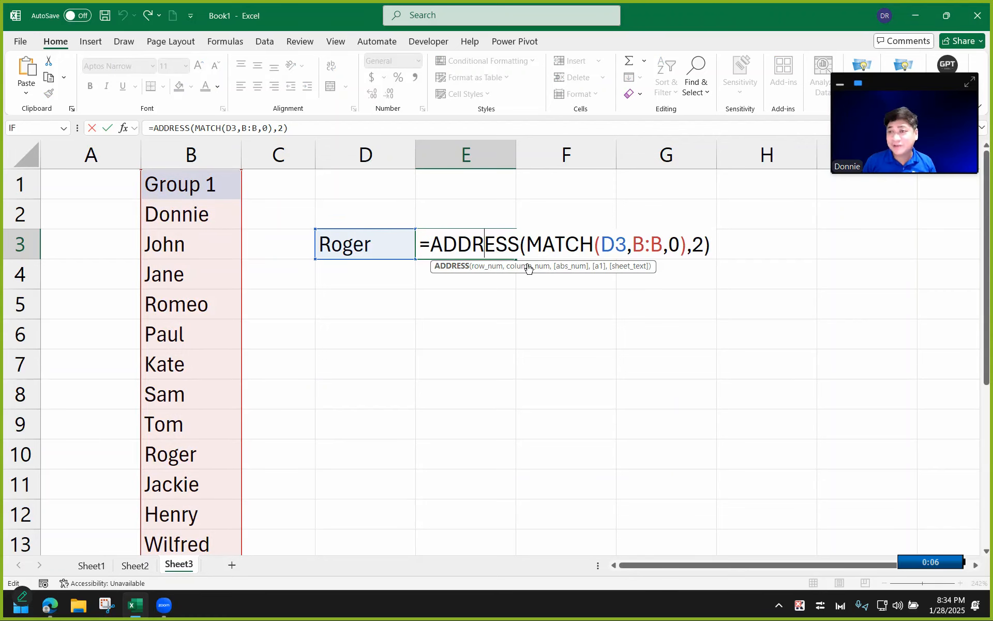
pyautogui.doubleClick(698, 244)
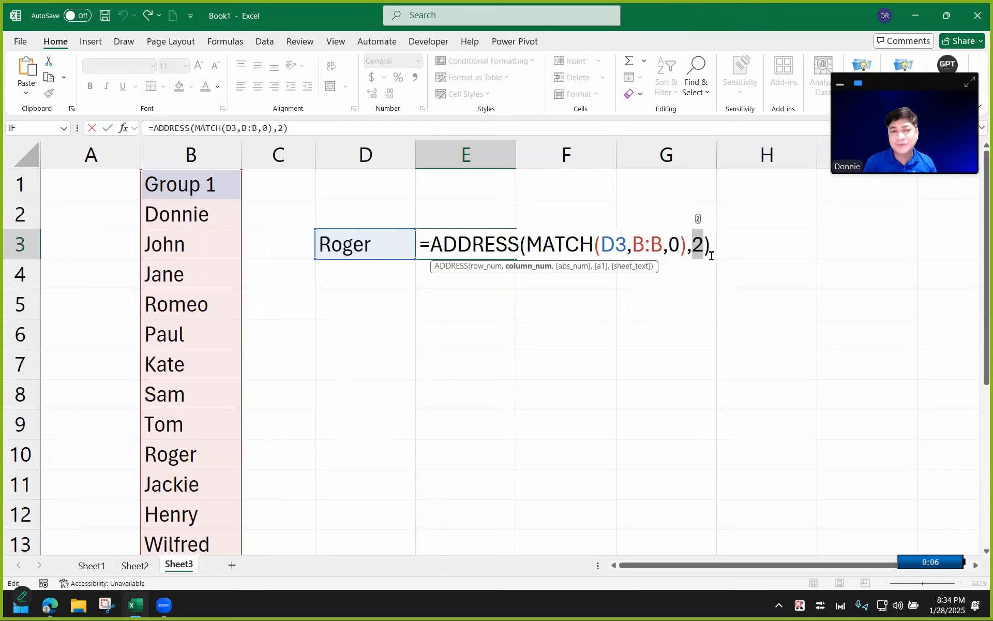
pyautogui.press('Return')
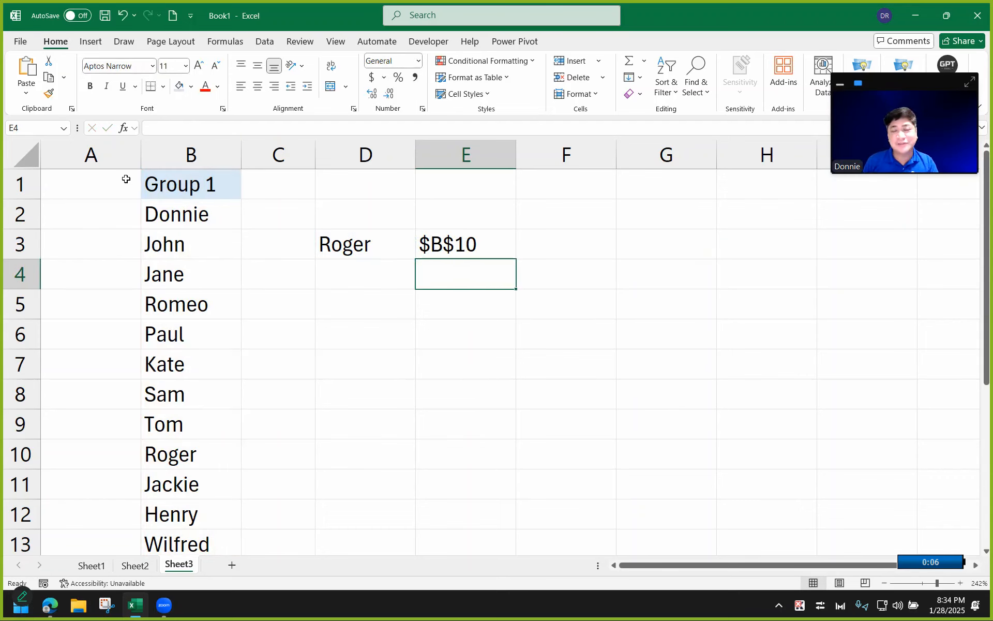
# Step: Insert a new column C next to Group 1 and enter the header Group 2 in C1
pyautogui.click(189, 153)
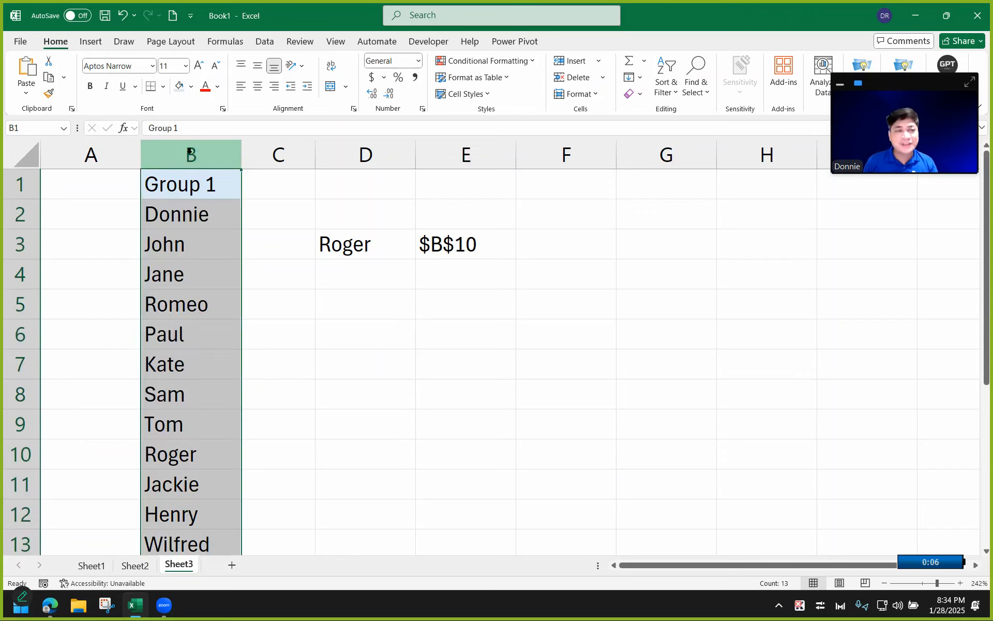
pyautogui.click(279, 156)
pyautogui.rightClick(282, 158)
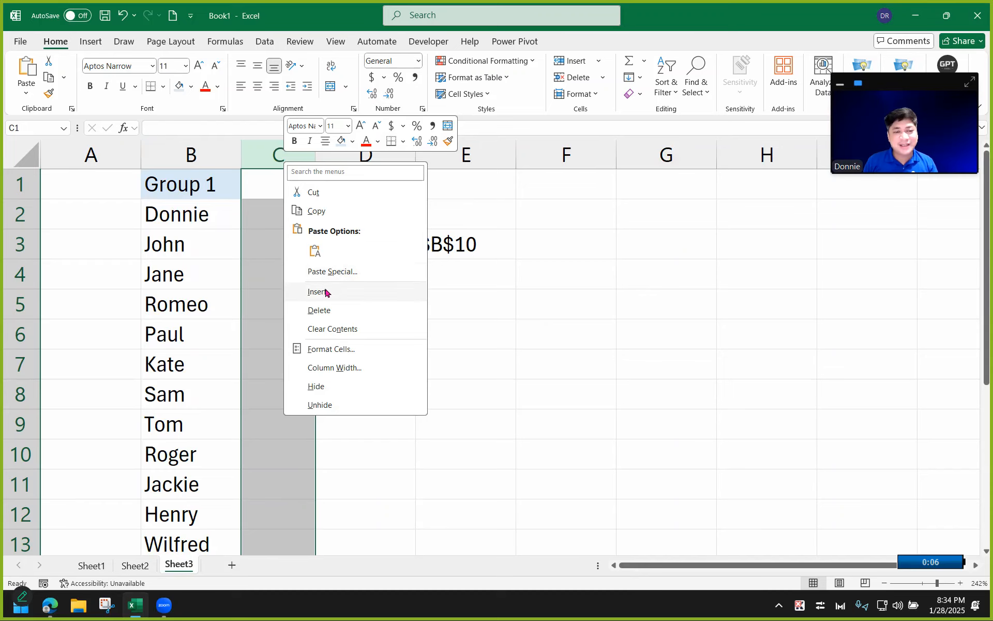
pyautogui.click(325, 292)
pyautogui.click(309, 184)
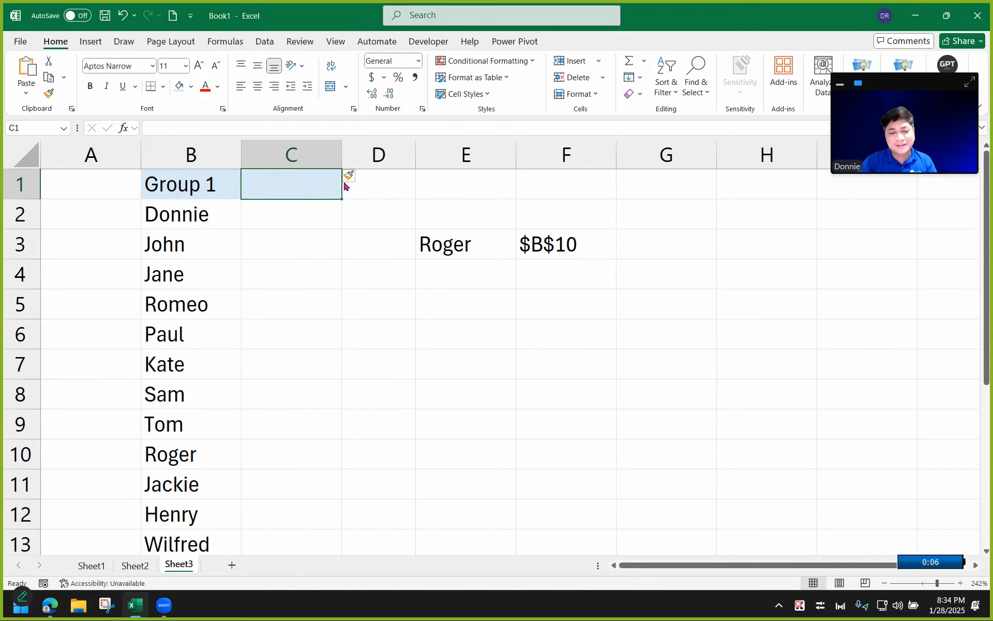
pyautogui.write('Qt')
pyautogui.press('BackSpace')
pyautogui.press('BackSpace')
pyautogui.write('G')
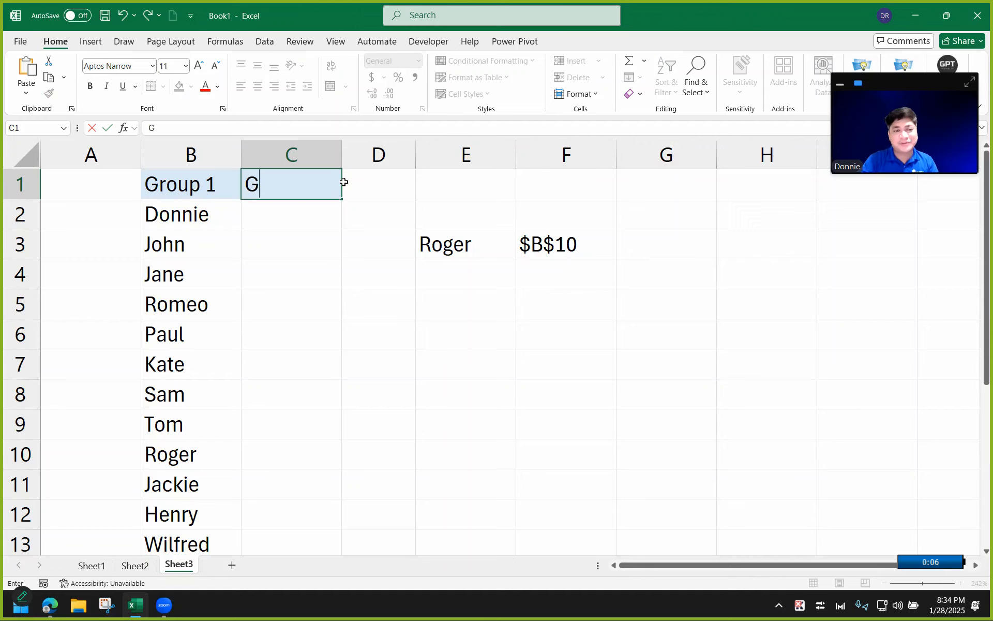
pyautogui.write('roup 2')
pyautogui.press('Return')
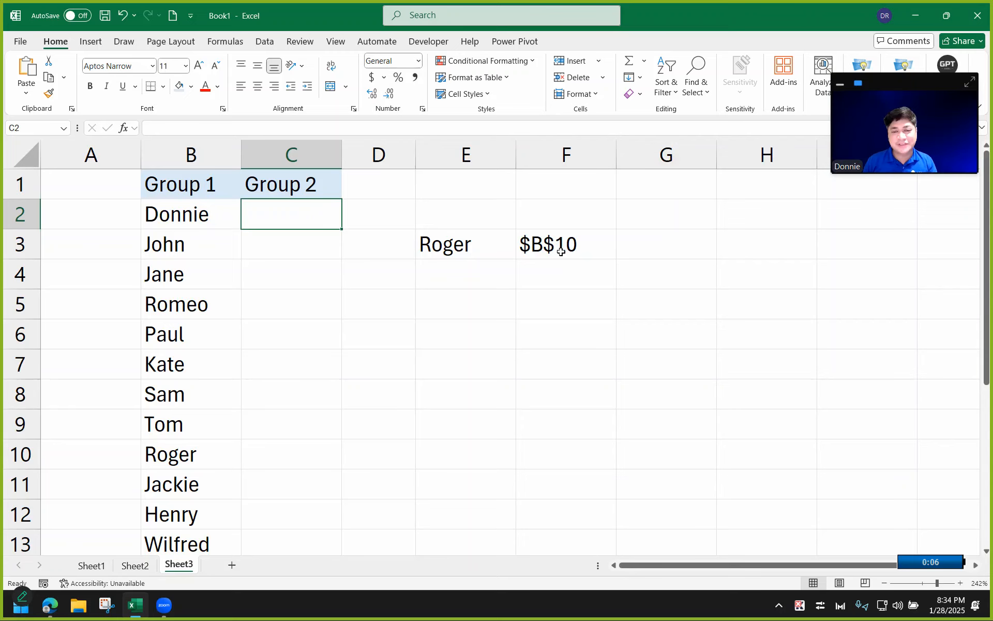
# Step: Move the names in B7:B13 to the Group 2 column, starting at C2
pyautogui.scroll(-2, 189, 396)
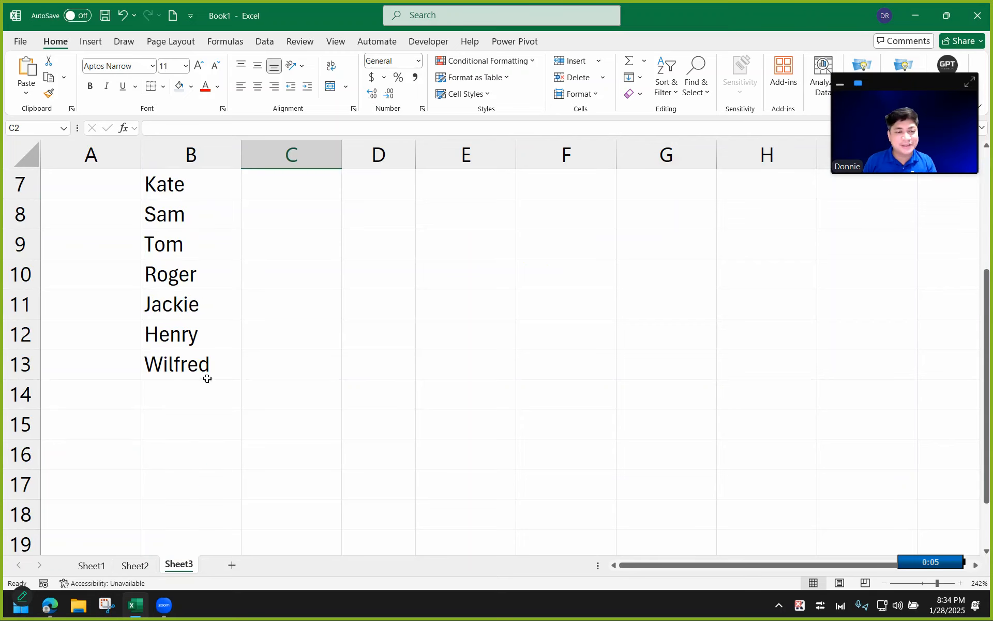
pyautogui.moveTo(207, 377); pyautogui.dragTo(217, 192)
pyautogui.scroll(2, 308, 222)
pyautogui.hotkey('ctrl', 'c')
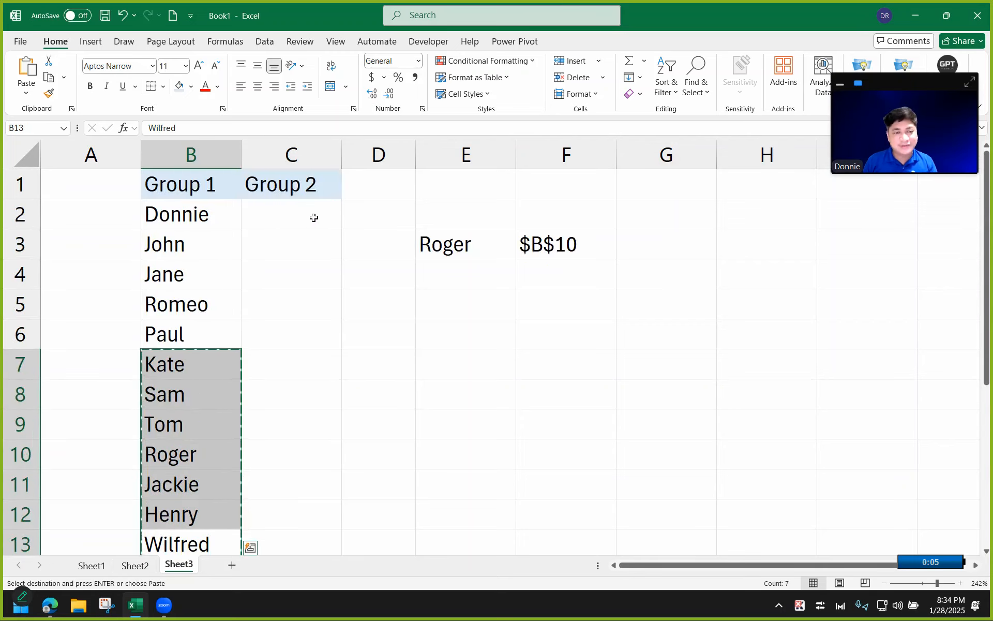
pyautogui.hotkey('ctrl', 'v')
# Step: Move the last name in Group 2 from C8 back to B7 under Group 1
pyautogui.click(266, 382)
pyautogui.hotkey('ctrl', 'x')
pyautogui.click(217, 357)
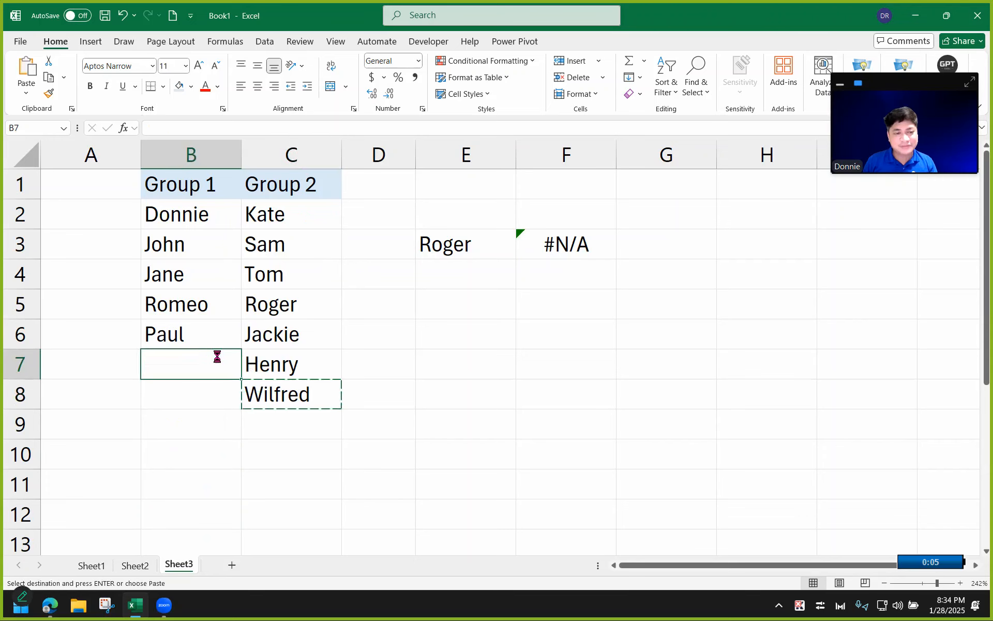
pyautogui.hotkey('ctrl', 'v')
# Step: Extend the MATCH lookup range in the F3 formula to columns B:C
pyautogui.click(277, 323)
pyautogui.doubleClick(569, 244)
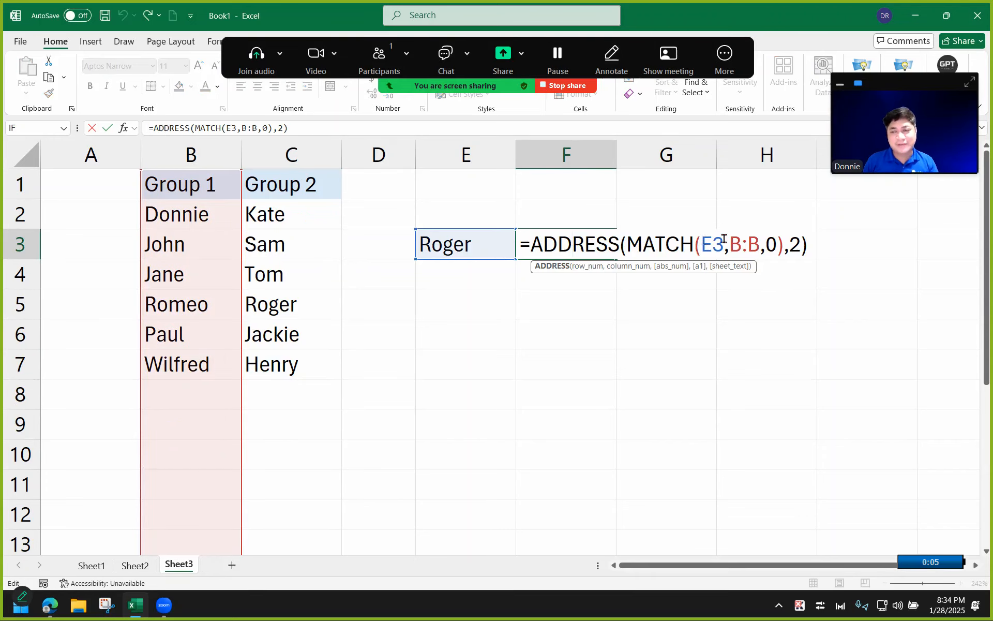
pyautogui.moveTo(728, 243); pyautogui.dragTo(759, 243)
pyautogui.moveTo(207, 155); pyautogui.dragTo(274, 163)
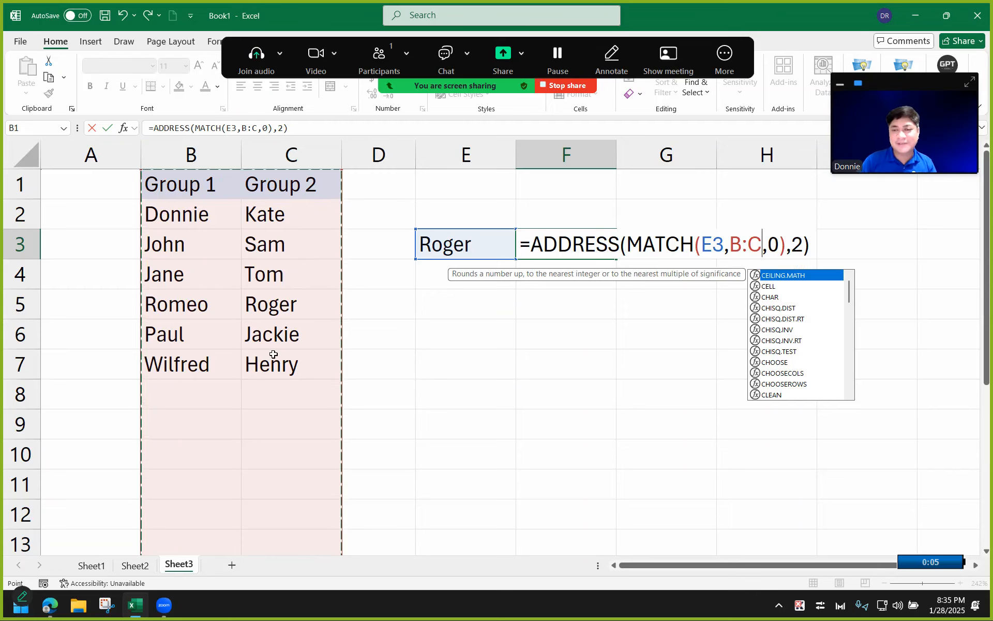
pyautogui.press('Return')
# Step: Review the lookup array and column number arguments of the ADDRESS and MATCH formula in F3
pyautogui.doubleClick(599, 242)
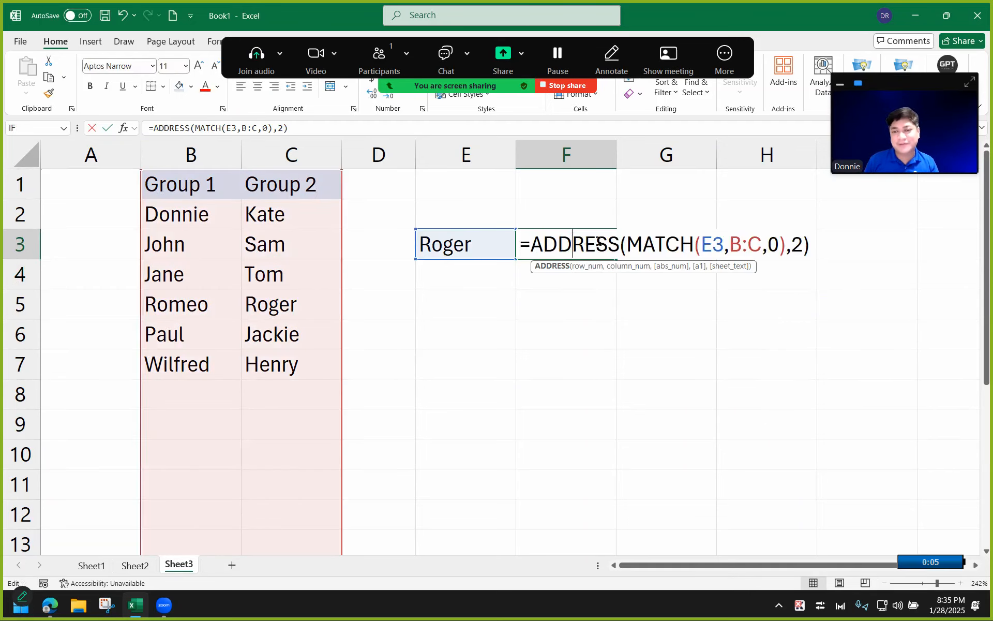
pyautogui.click(747, 243)
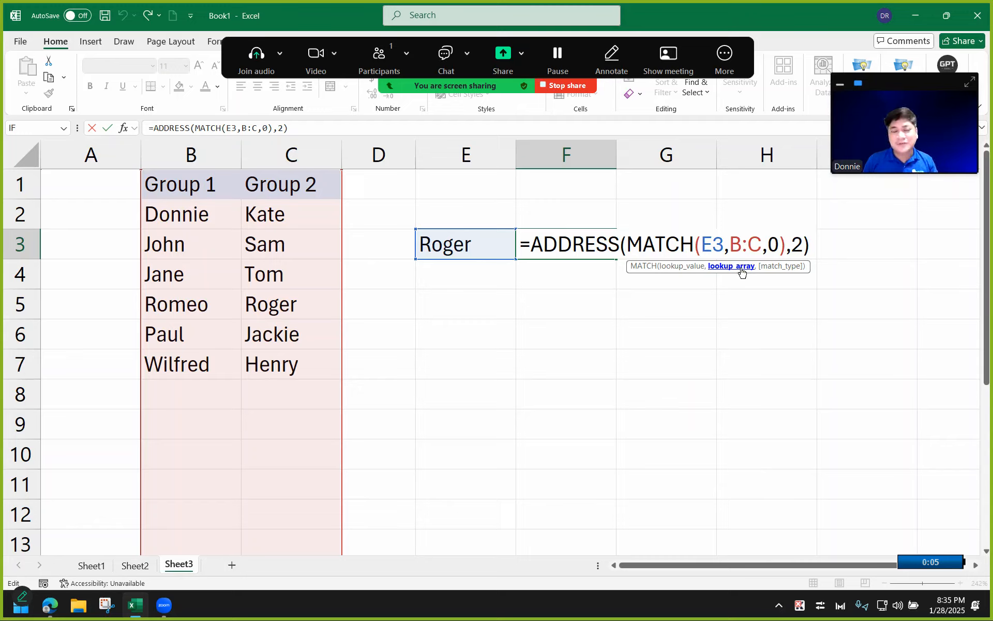
pyautogui.doubleClick(796, 244)
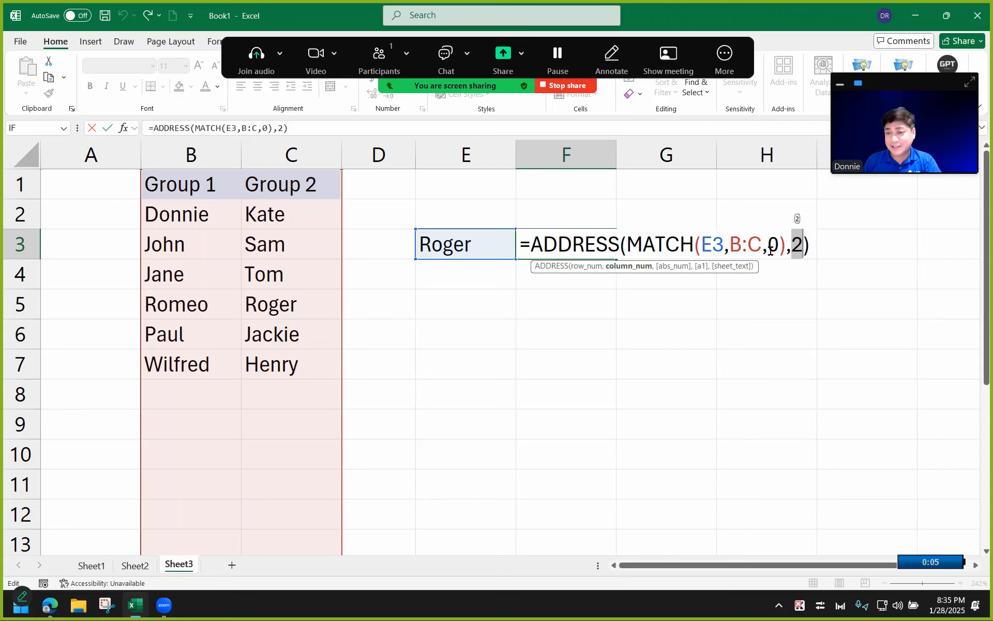
pyautogui.press('Return')
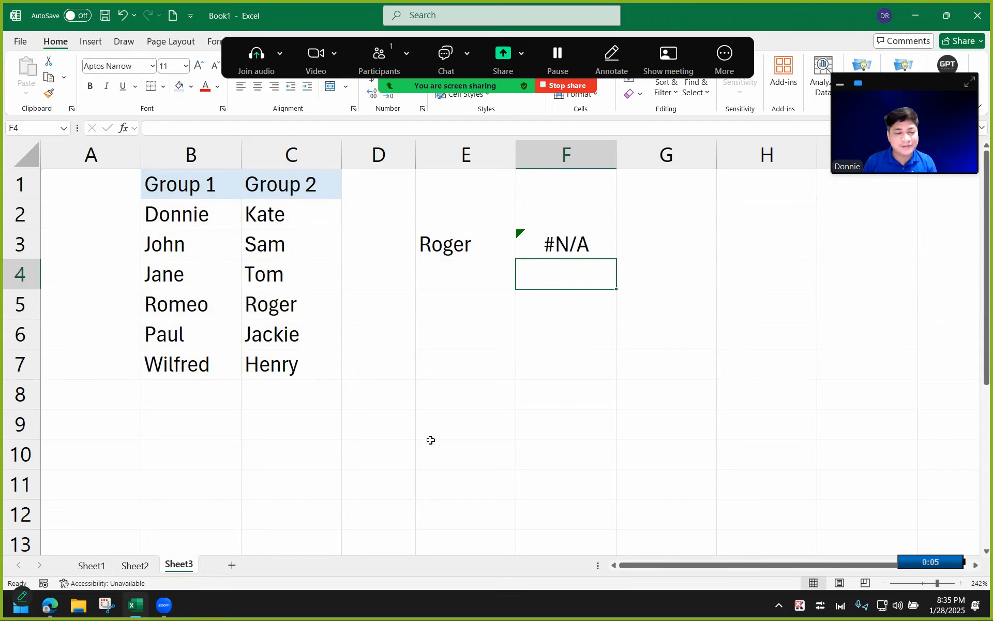
# Step: On Sheet2, move the lookup name from D7 to D8 and select E8 beside it
pyautogui.click(134, 566)
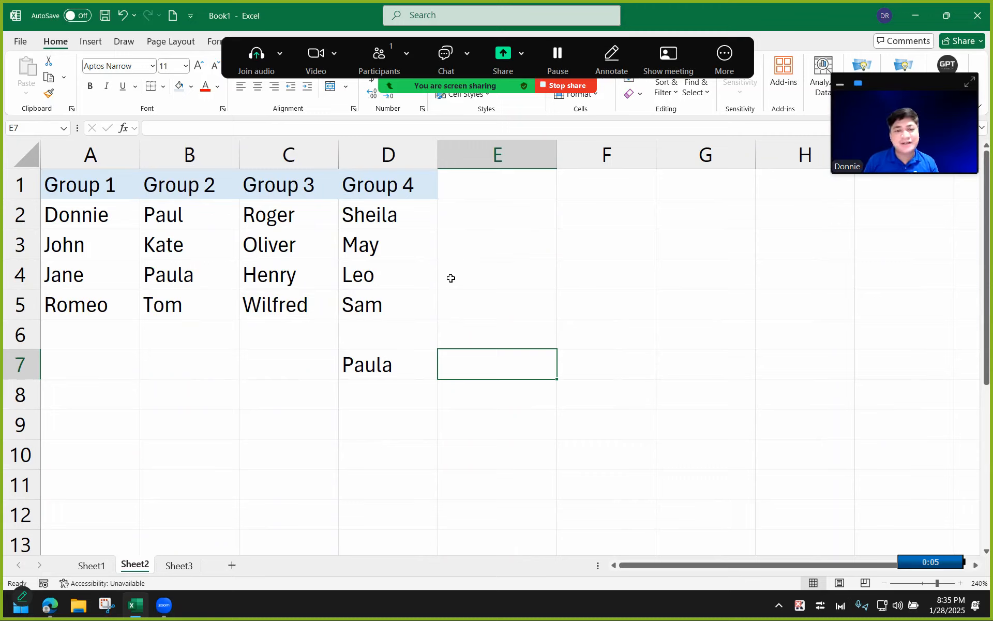
pyautogui.click(399, 363)
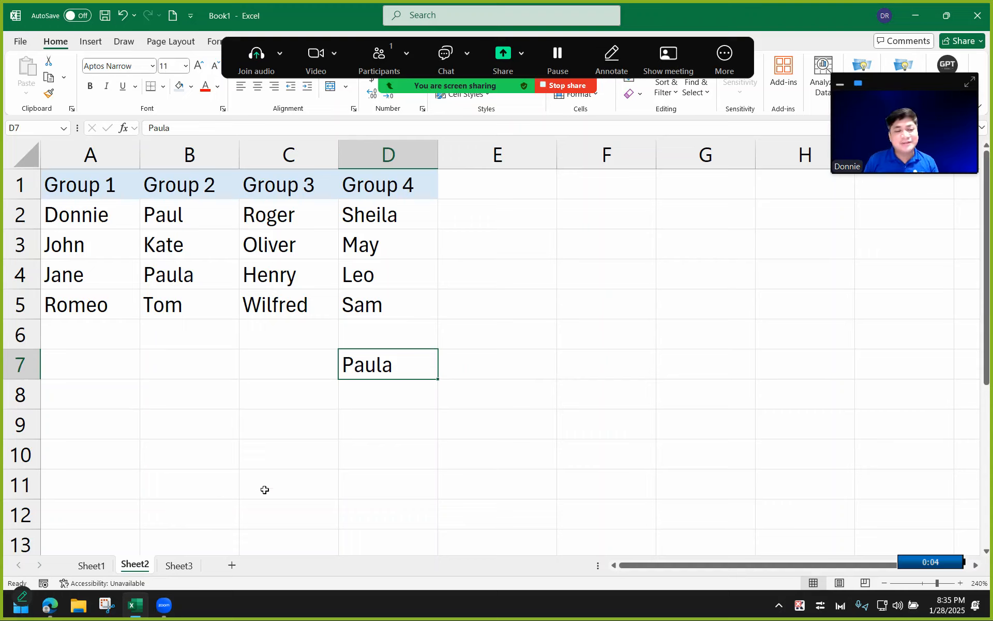
pyautogui.moveTo(391, 380); pyautogui.dragTo(389, 389)
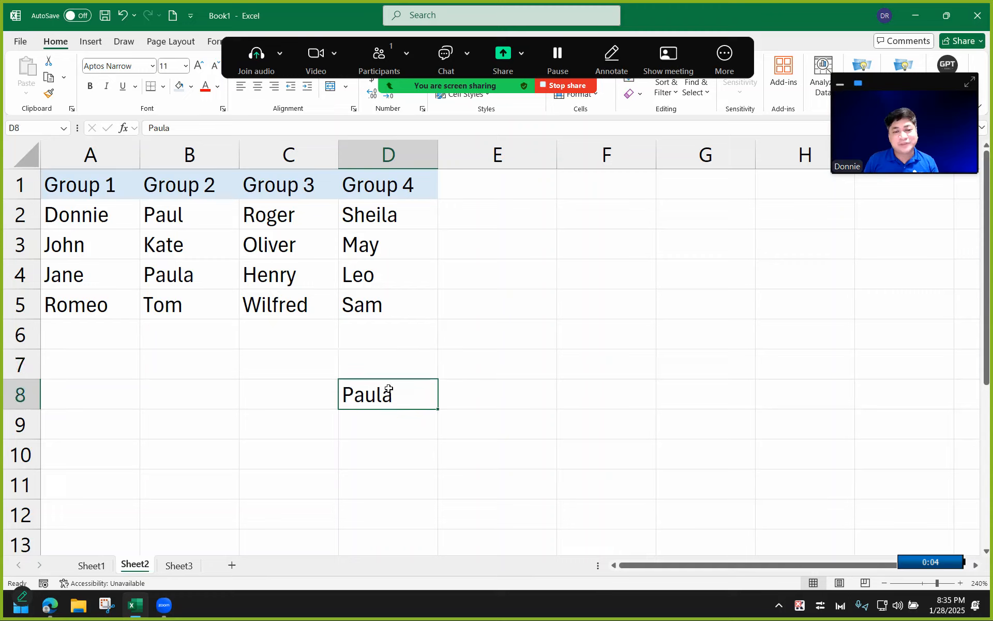
pyautogui.click(497, 394)
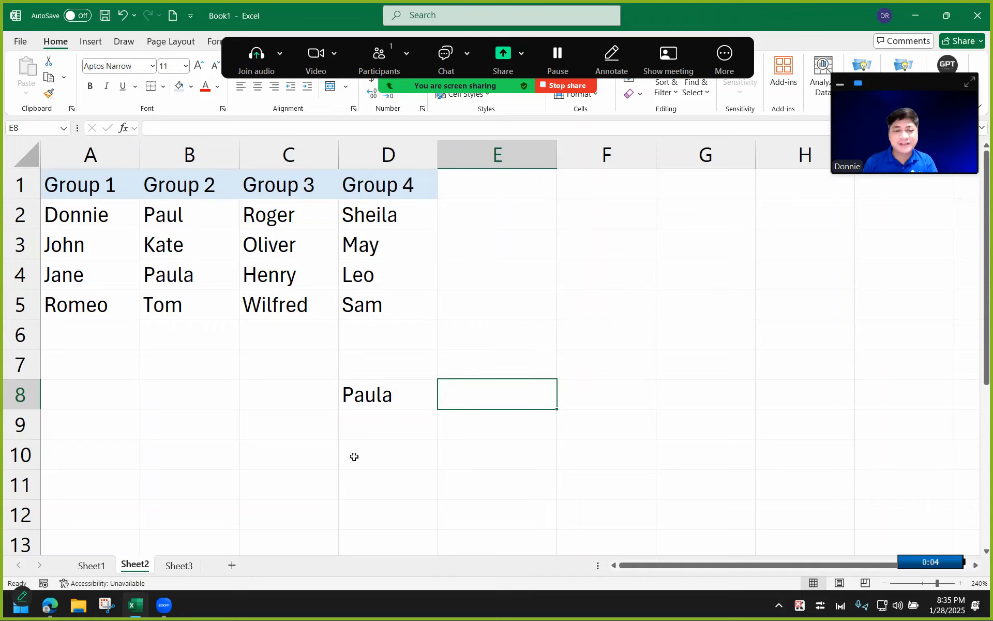
# Step: Recheck the ADDRESS and MATCH formula in F3 of Sheet3, and return to Sheet2
pyautogui.click(178, 565)
pyautogui.doubleClick(592, 243)
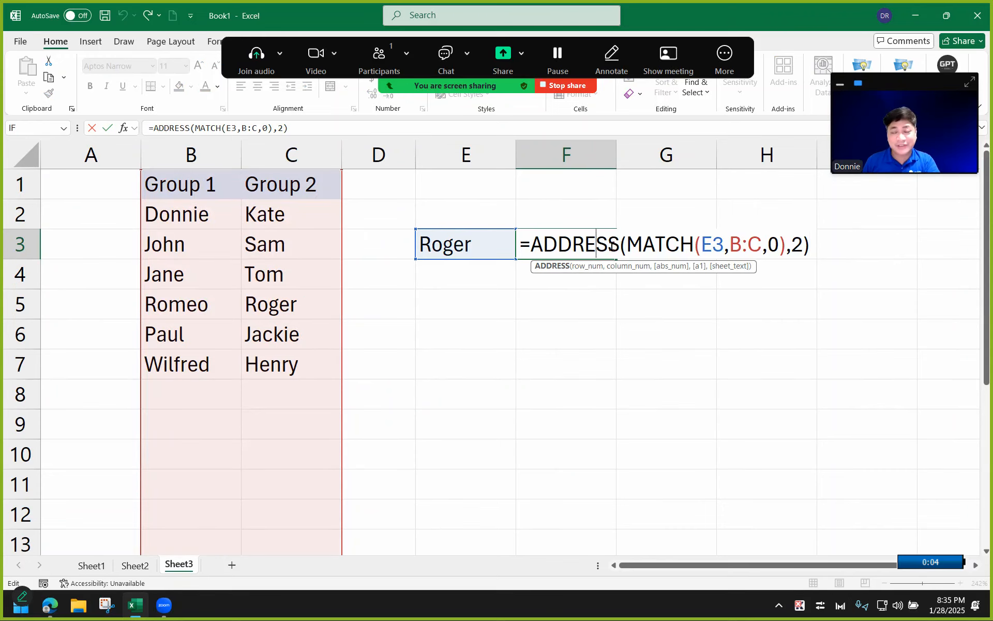
pyautogui.press('Return')
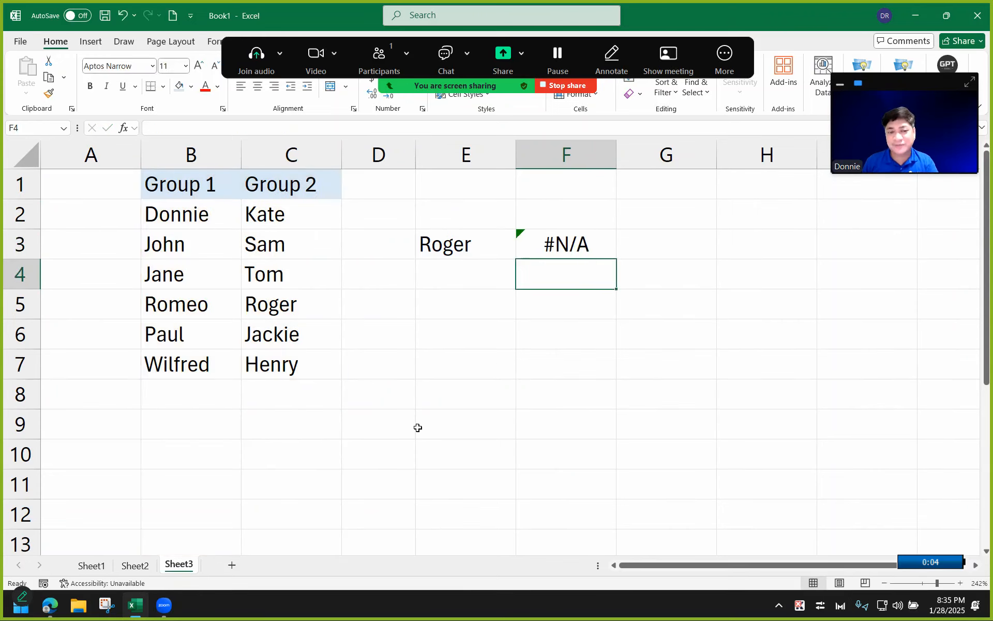
pyautogui.click(138, 571)
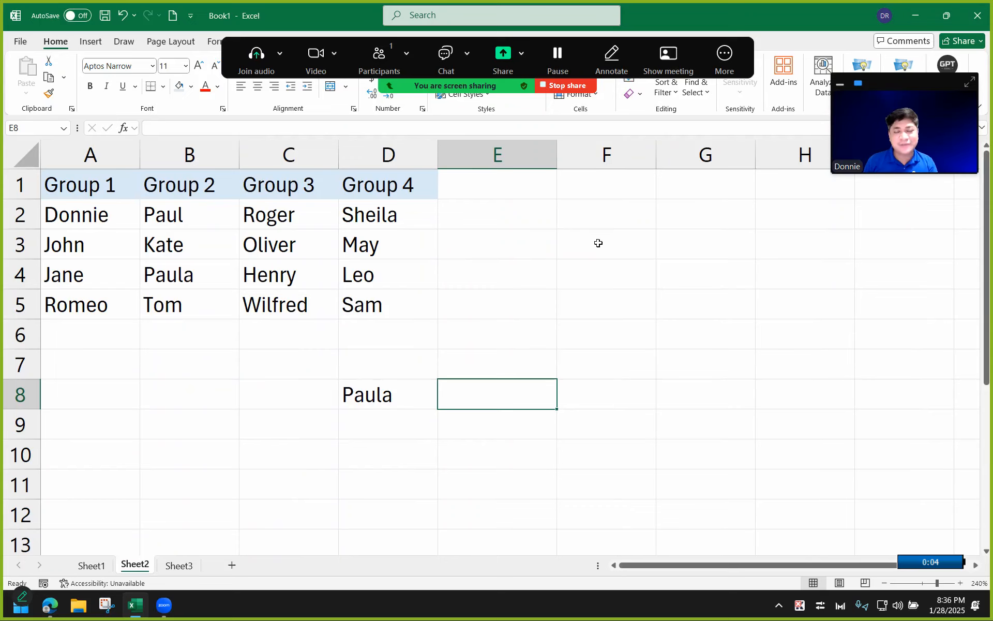
# Step: Test =ROW() in F3 of Sheet2, compare it with the row heading, and clear the cell
pyautogui.click(600, 247)
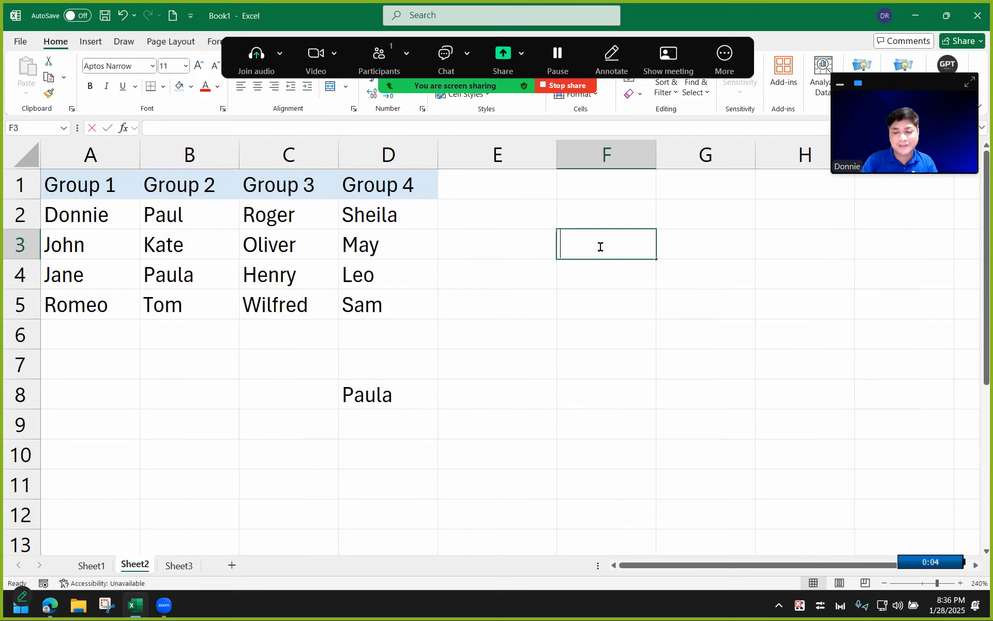
pyautogui.write('=ROW(')
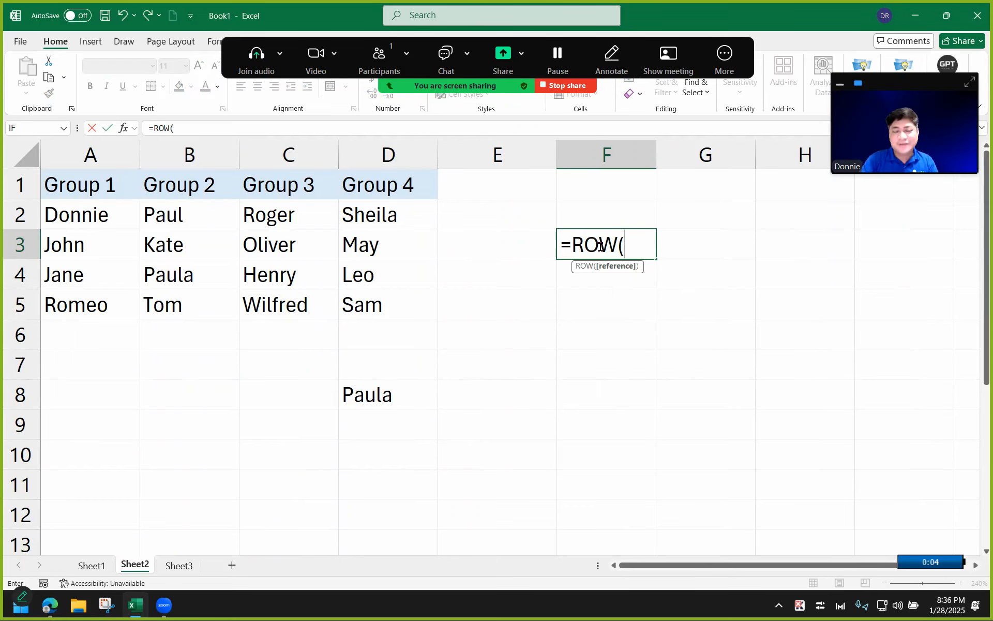
pyautogui.write(')')
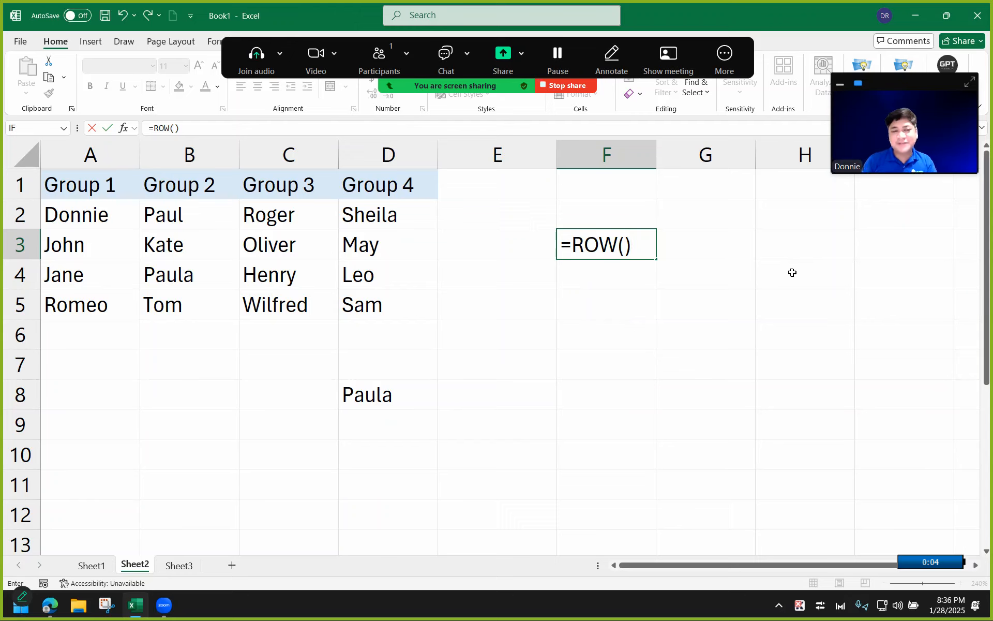
pyautogui.press('Return')
pyautogui.click(609, 248)
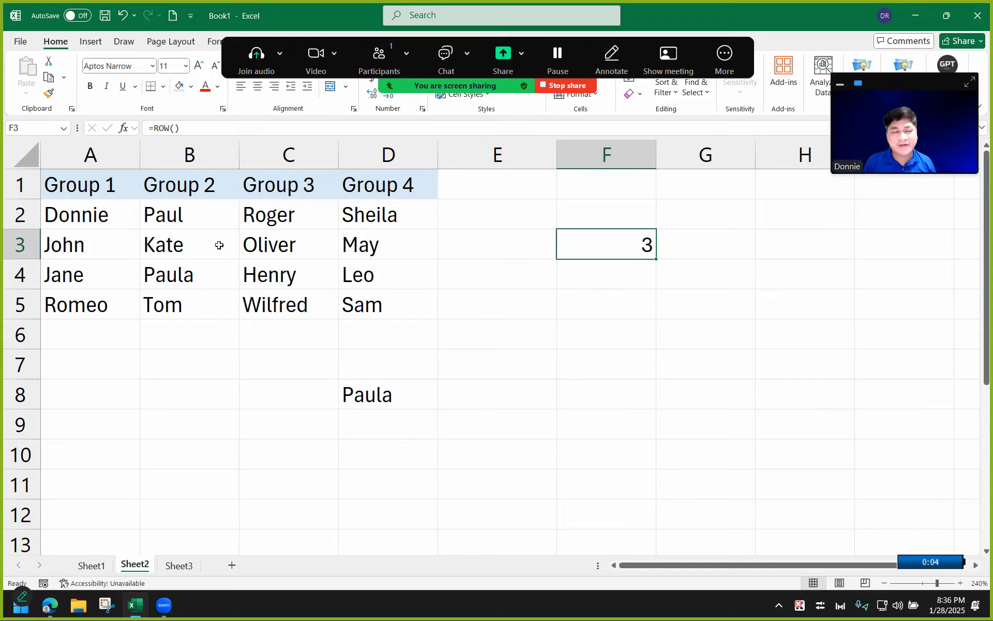
pyautogui.click(31, 244)
pyautogui.click(642, 245)
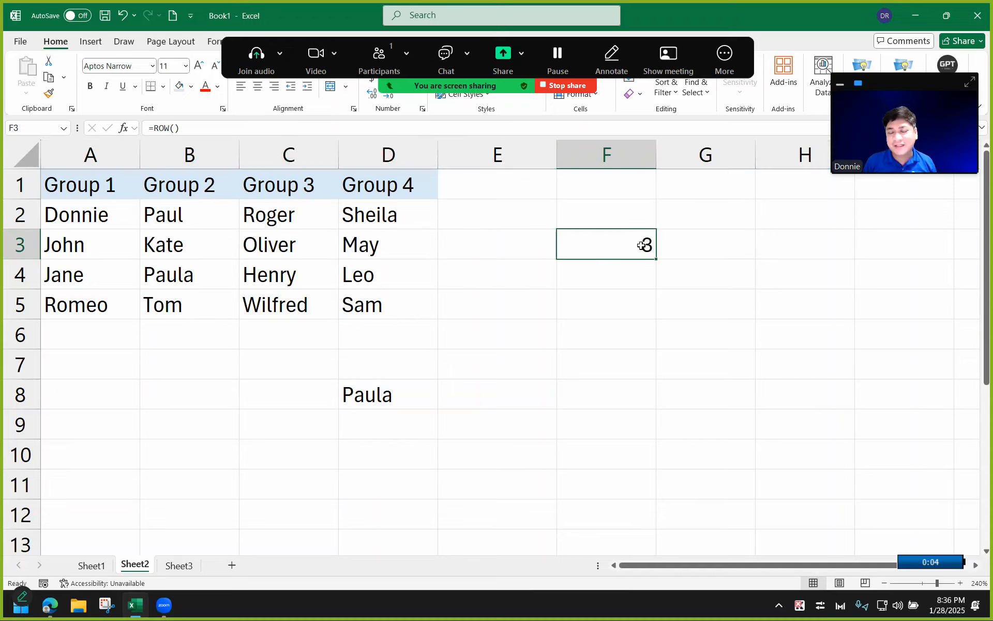
# Step: Enter =ROW() without a reference in G5
pyautogui.click(703, 310)
pyautogui.write('=')
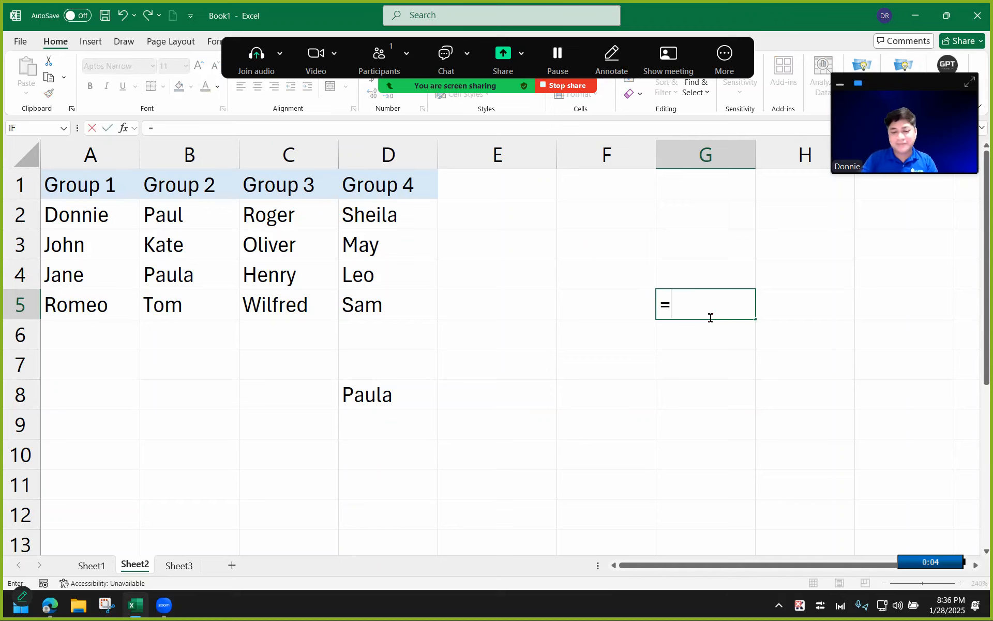
pyautogui.write('ROW(')
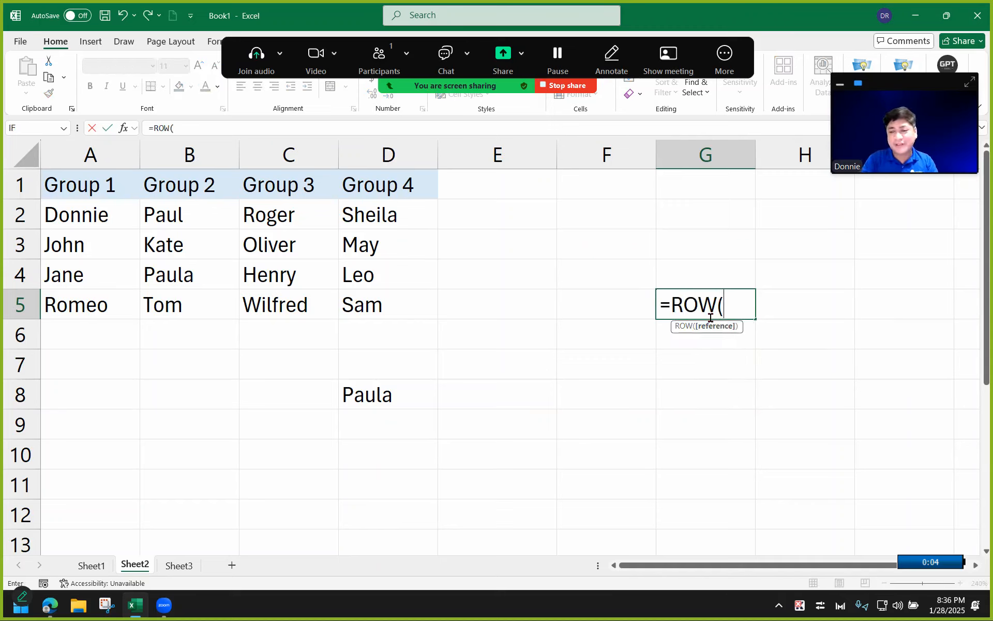
pyautogui.write(')')
pyautogui.press('Return')
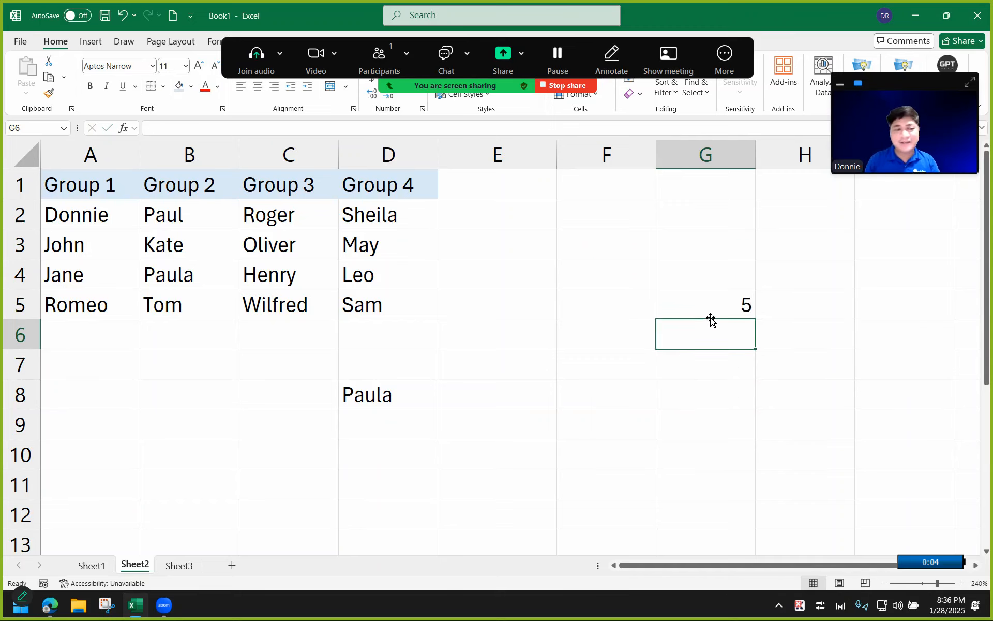
# Step: Replace the formula in G5 with =ROW(E7)
pyautogui.click(714, 305)
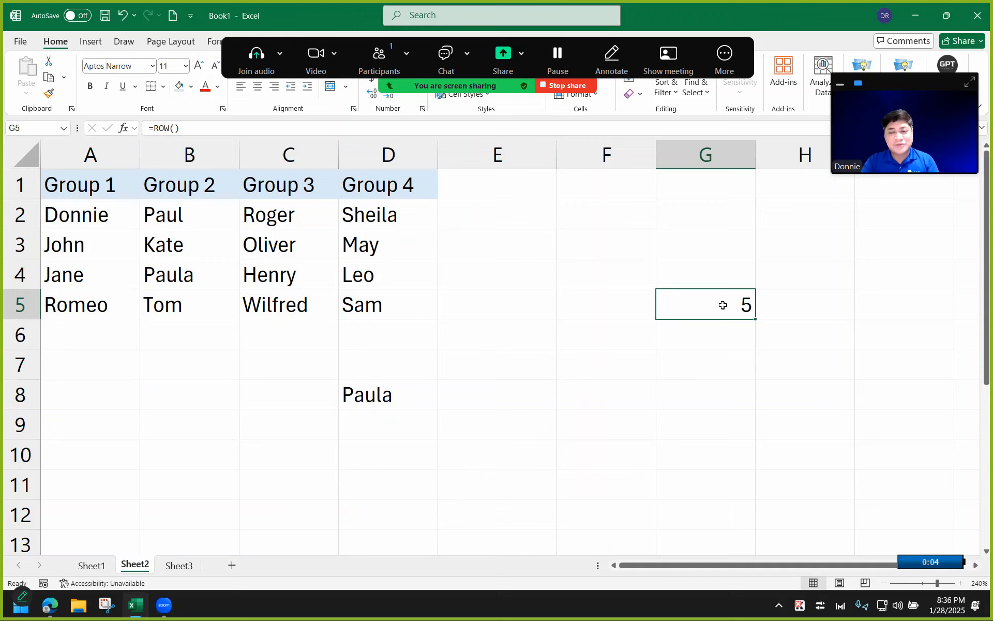
pyautogui.write('=ROW(')
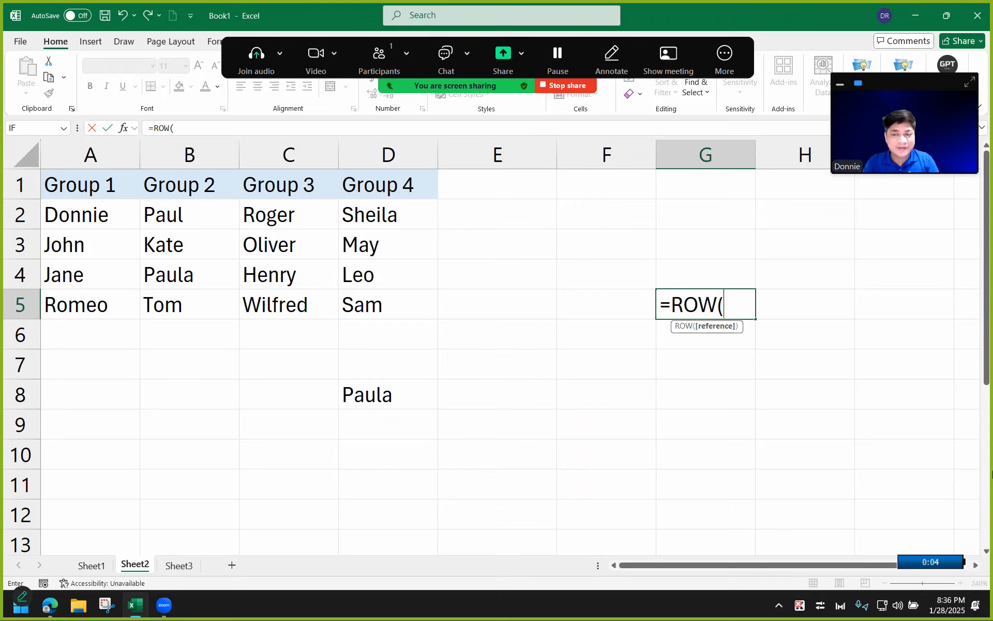
pyautogui.write('E7)')
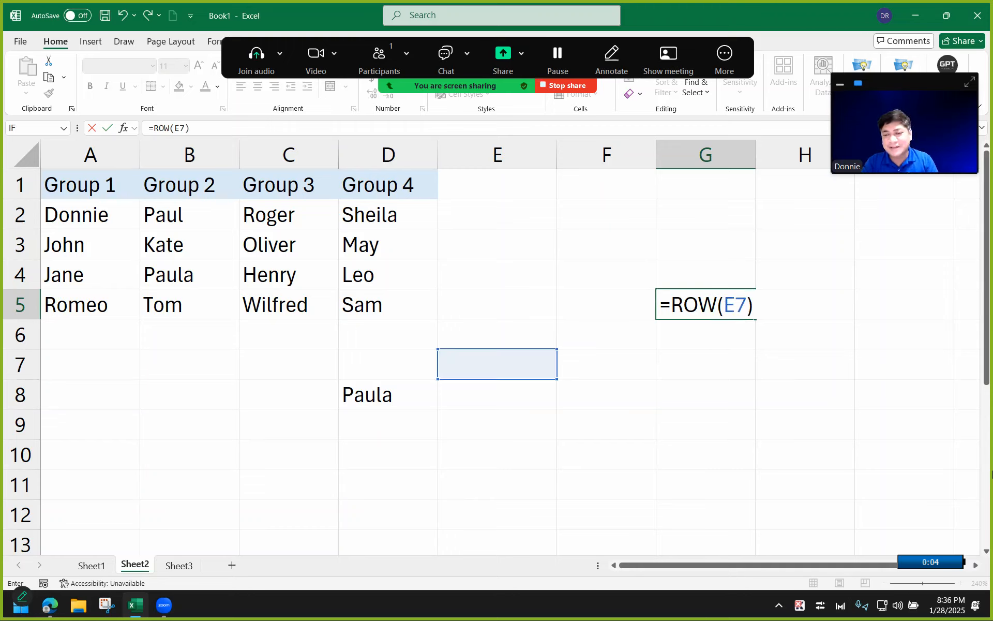
pyautogui.press('Return')
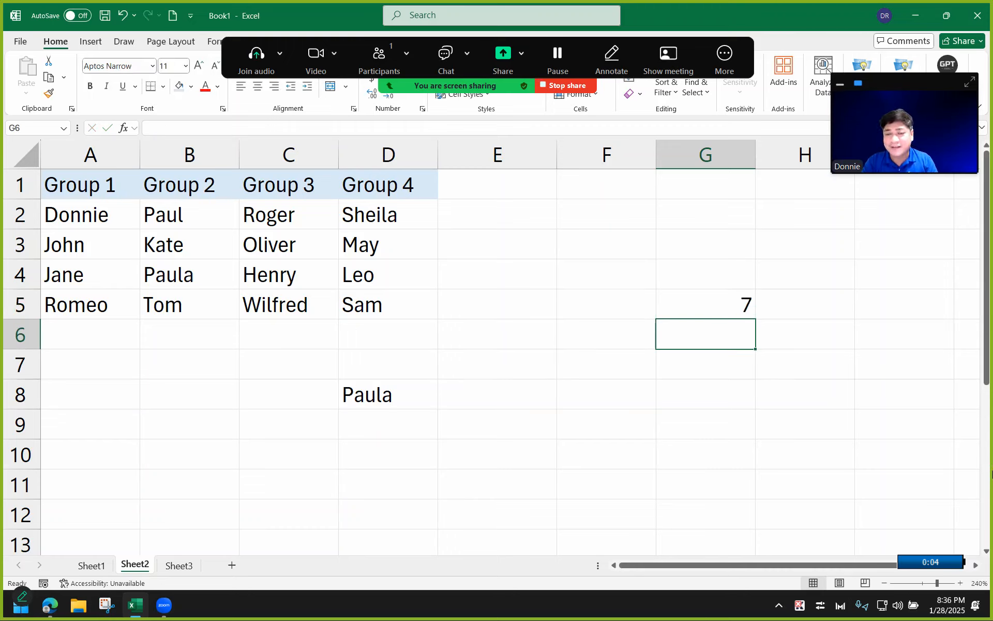
# Step: Review the E7 reference inside the ROW formula in G5
pyautogui.doubleClick(731, 304)
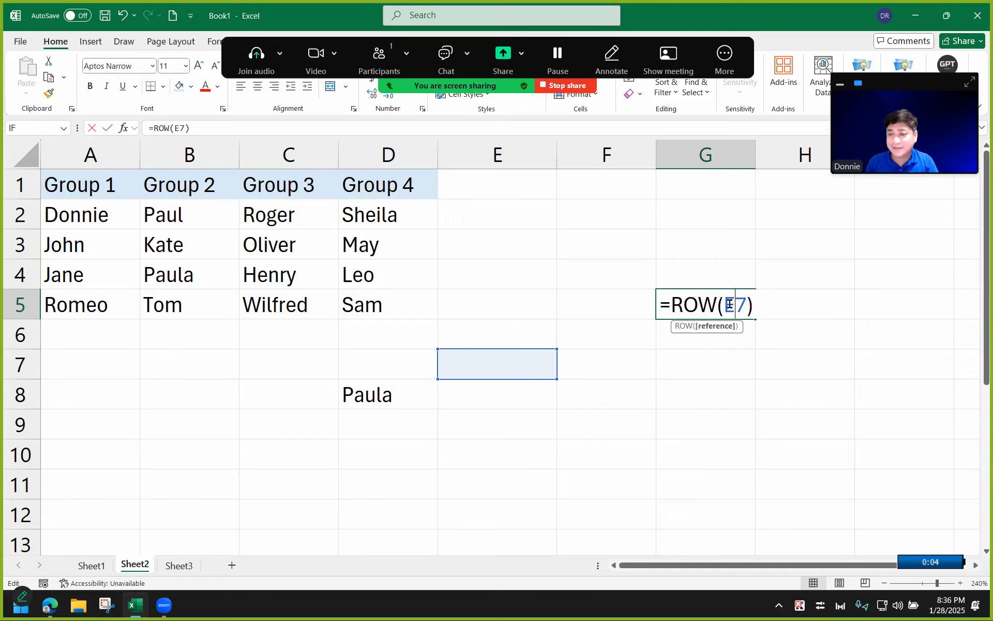
pyautogui.moveTo(727, 304); pyautogui.dragTo(747, 305)
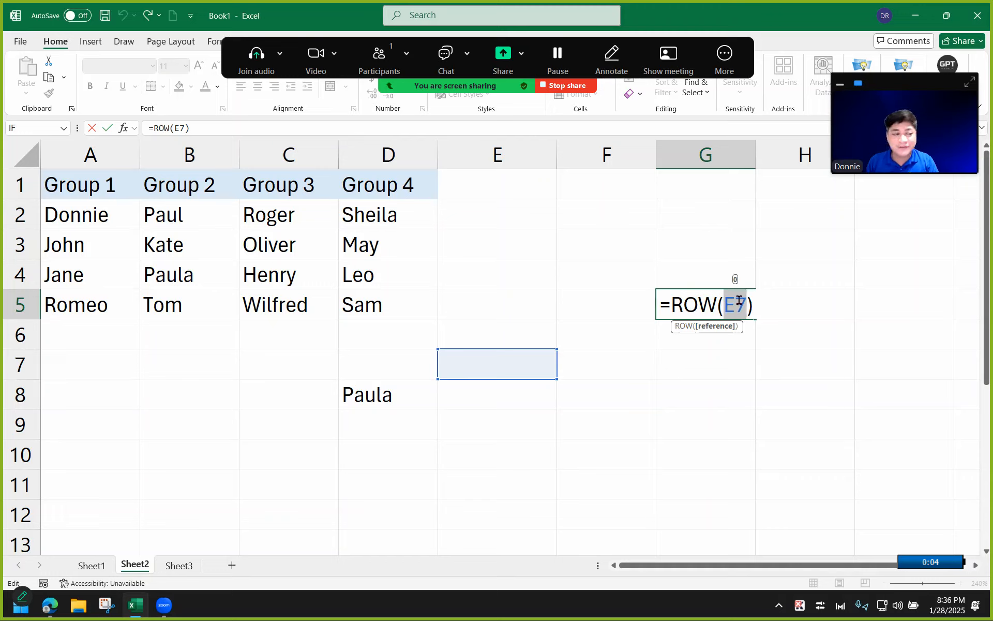
pyautogui.click(738, 300)
pyautogui.click(746, 300)
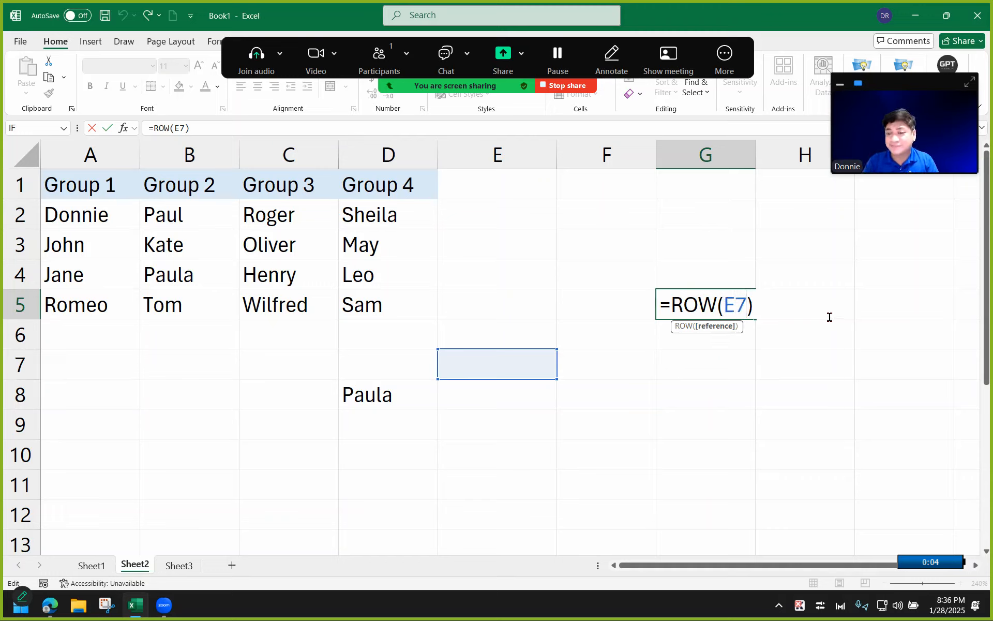
pyautogui.hotkey('ctrl', 'Return')
# Step: Replace the formula in G5 with =COLUMN(F4)
pyautogui.write('=COL')
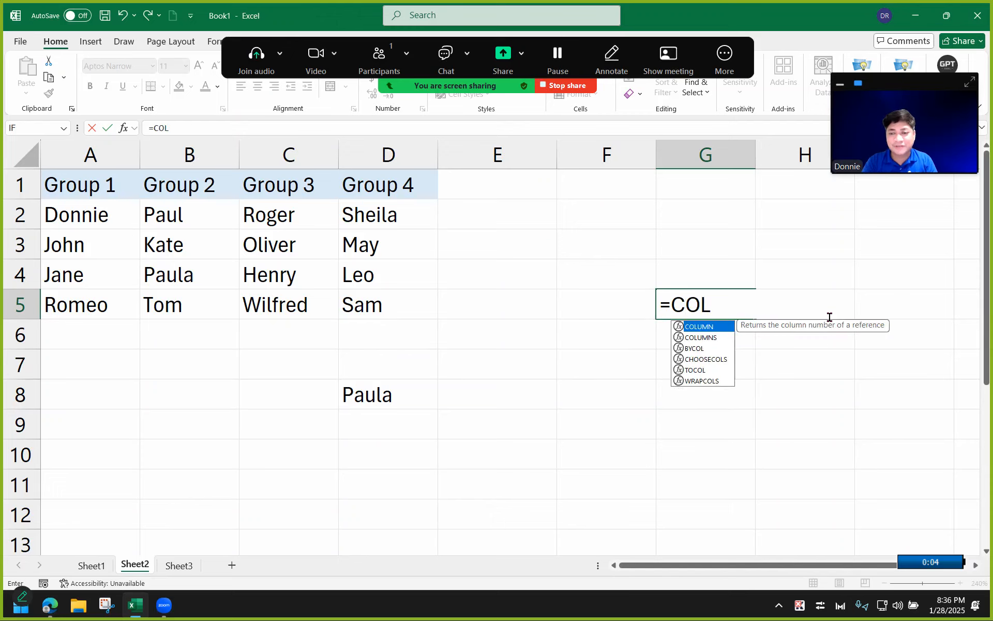
pyautogui.write('UMN(')
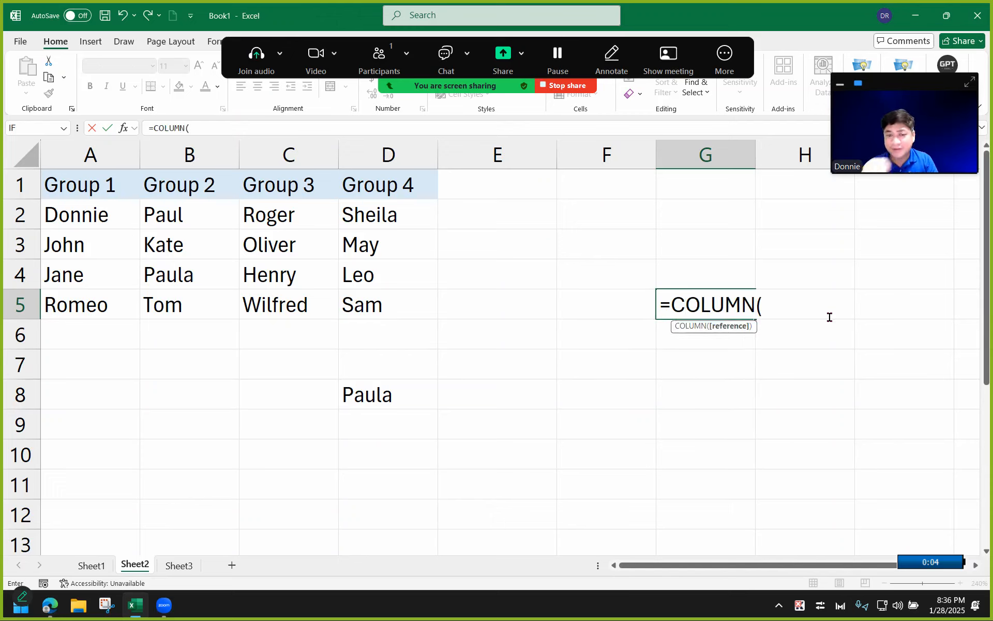
pyautogui.write('F4)')
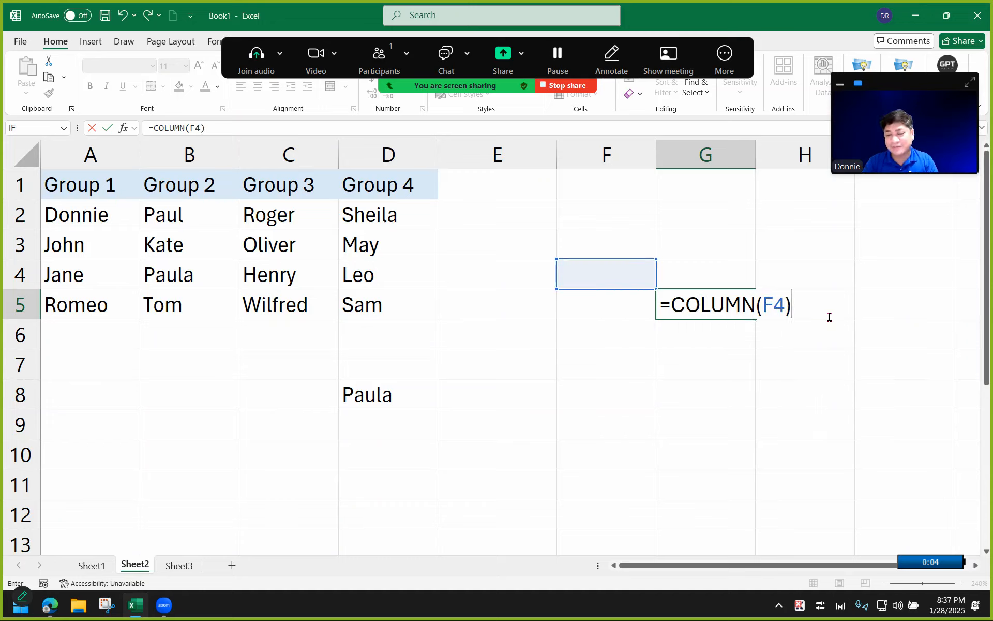
pyautogui.press('Return')
# Step: Review the COLUMN formula and its F4 reference in G5
pyautogui.click(684, 310)
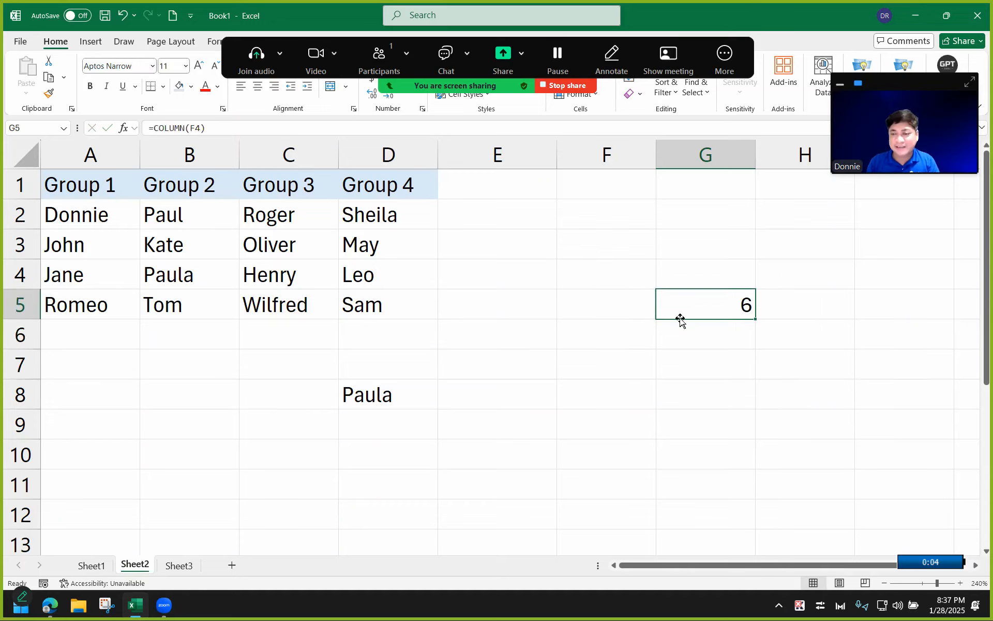
pyautogui.doubleClick(699, 299)
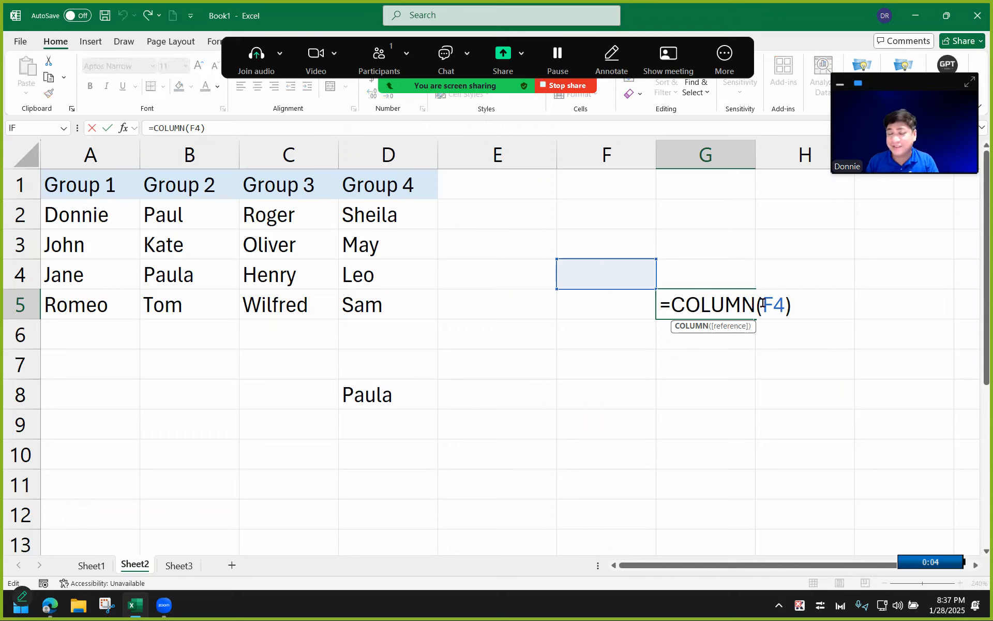
pyautogui.moveTo(794, 304); pyautogui.dragTo(641, 306)
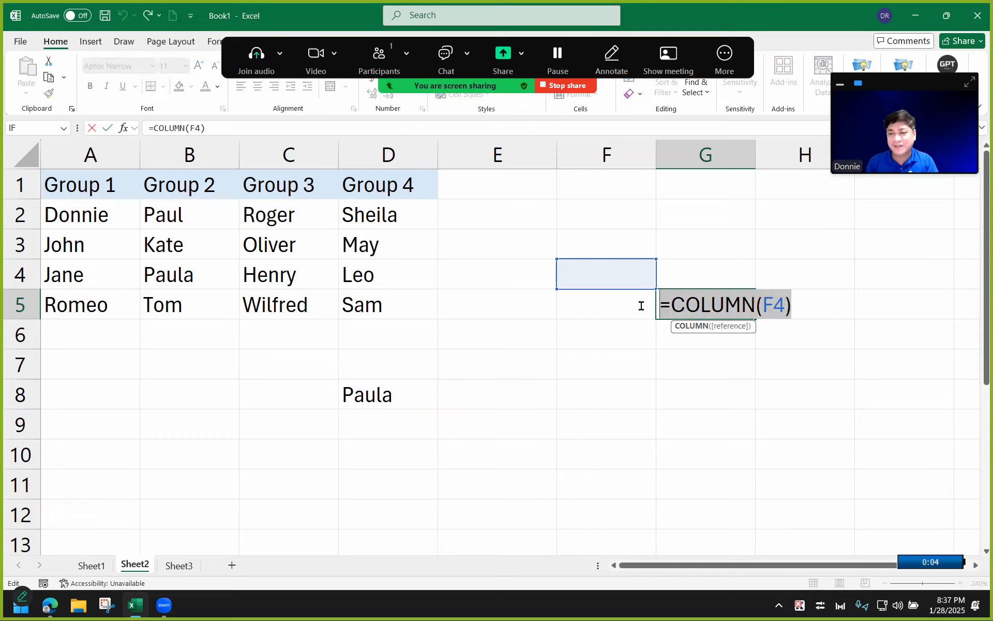
pyautogui.hotkey('ctrl', 'Return')
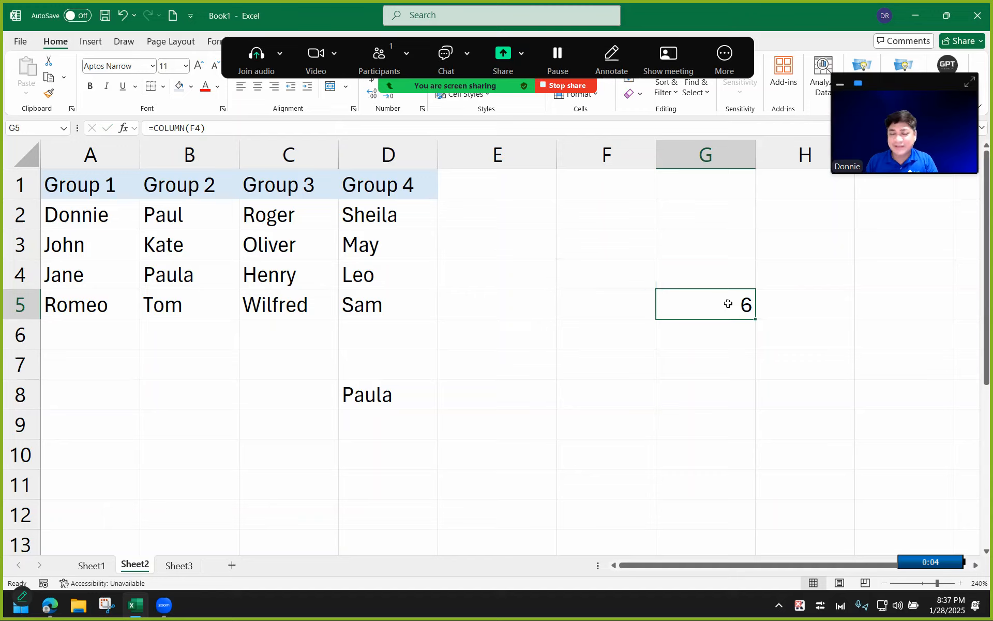
pyautogui.click(601, 395)
pyautogui.click(503, 399)
pyautogui.write('=')
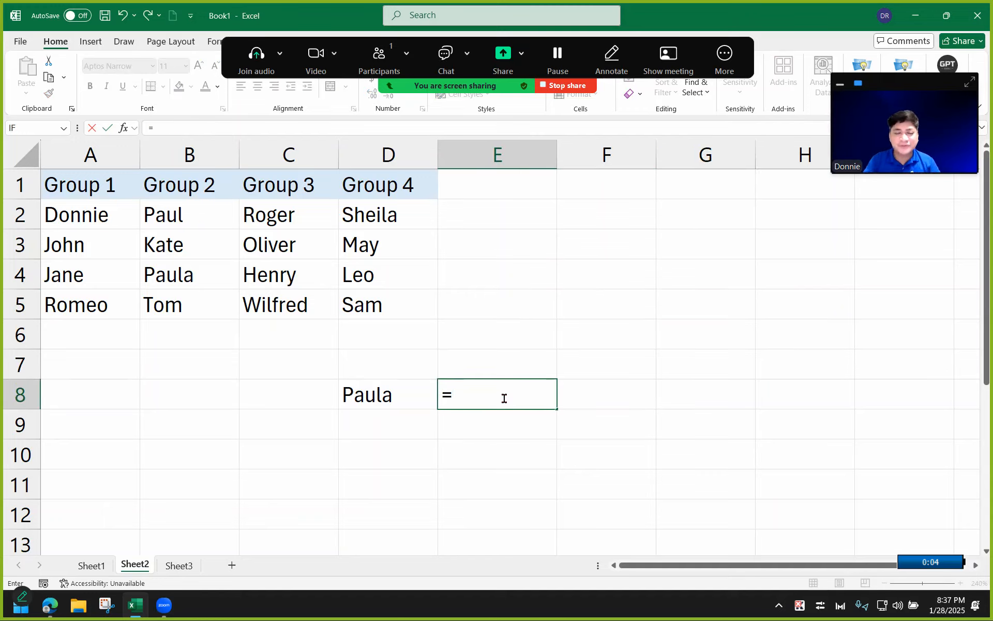
pyautogui.press('Escape')
# Step: Narrow column E and enter =IF(A2:D5=D8,1,0) in F3
pyautogui.click(616, 231)
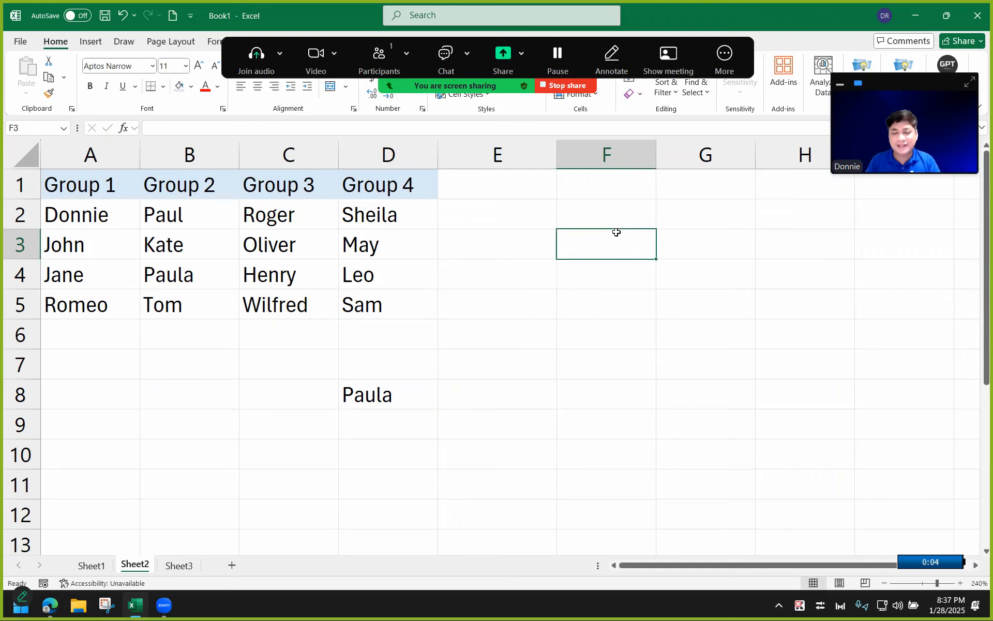
pyautogui.moveTo(557, 154); pyautogui.dragTo(492, 155)
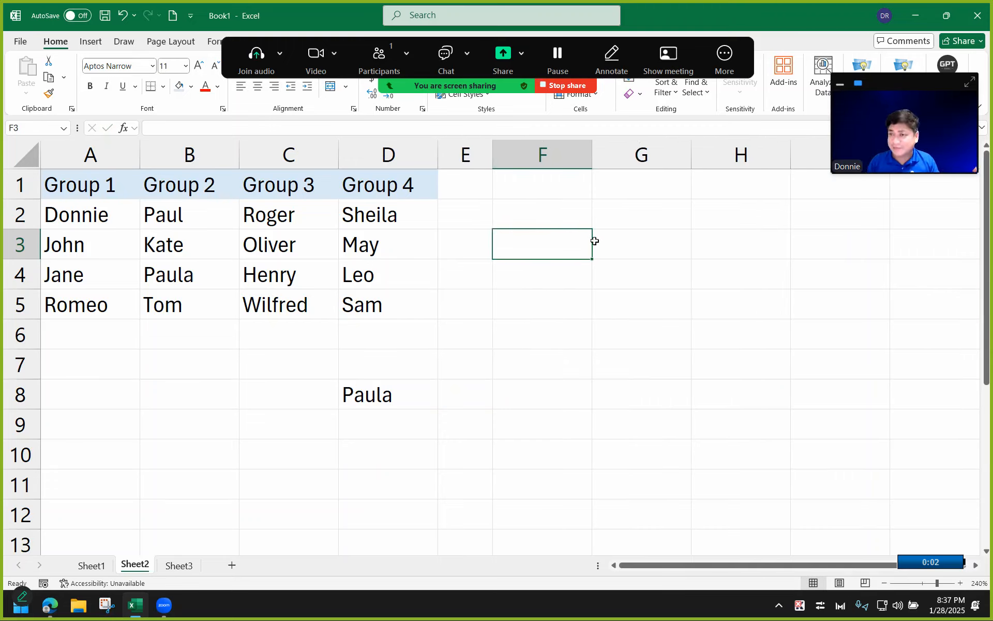
pyautogui.write('=IF(')
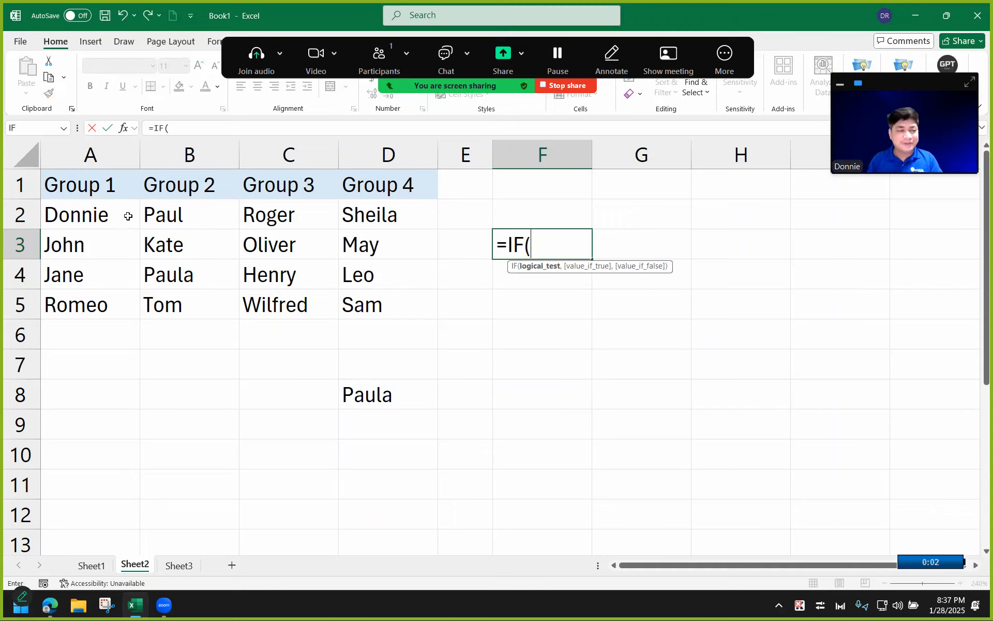
pyautogui.moveTo(121, 218); pyautogui.dragTo(365, 305)
pyautogui.write('=')
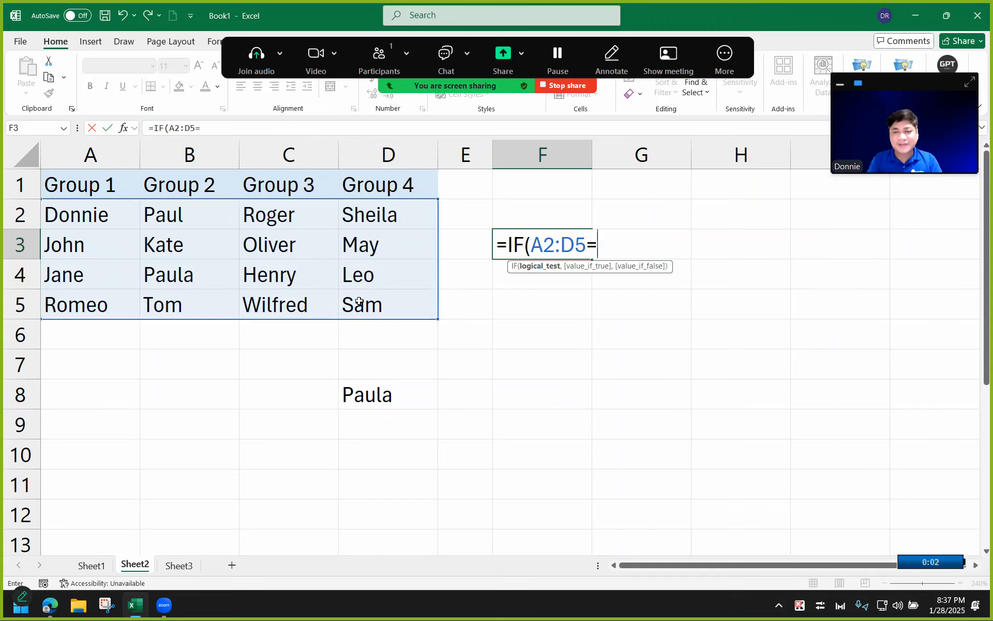
pyautogui.click(382, 388)
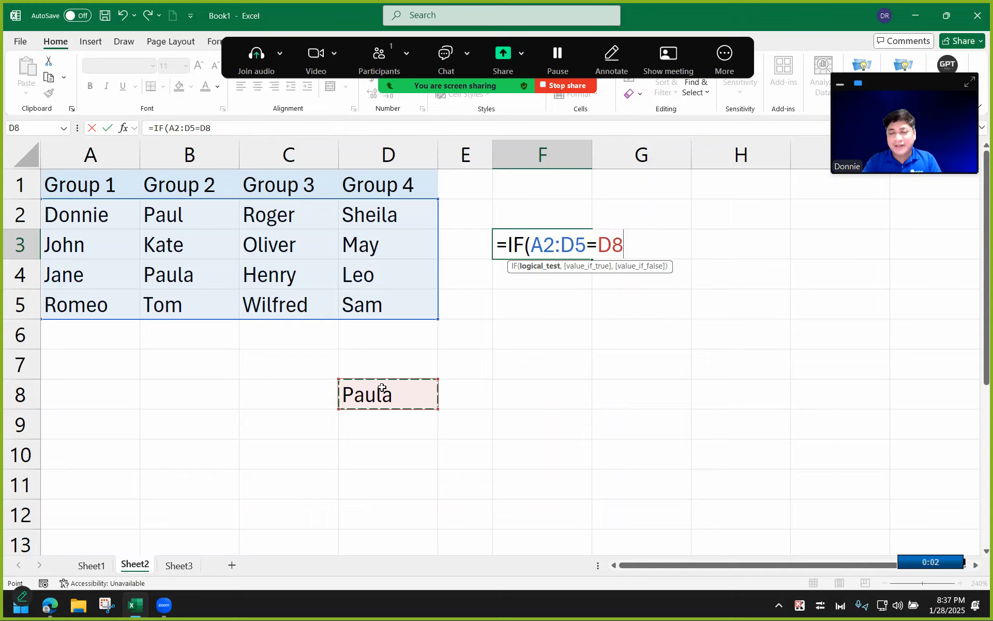
pyautogui.write(',')
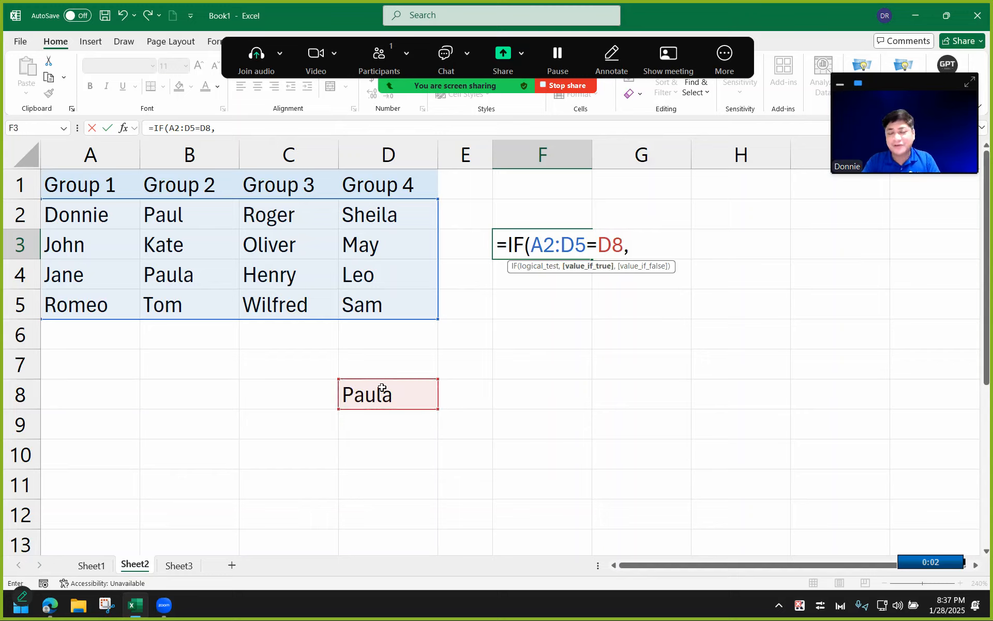
pyautogui.write('1')
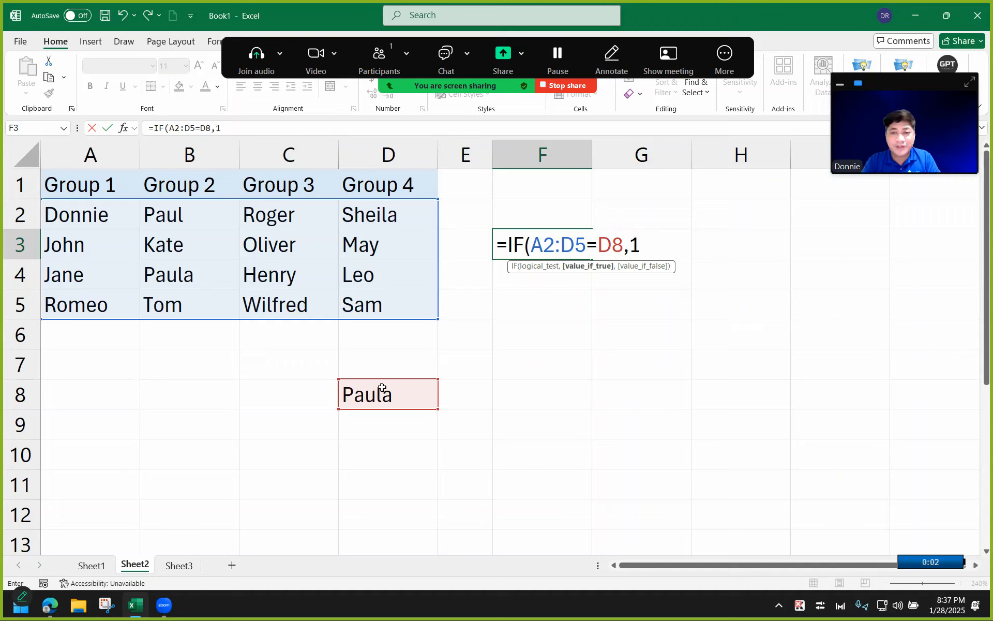
pyautogui.write(',0)')
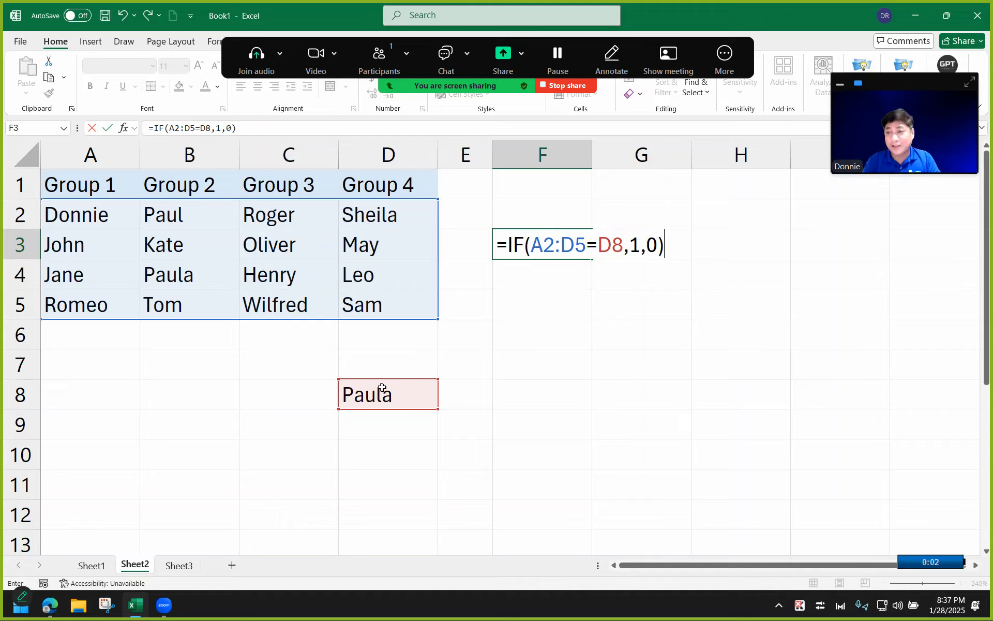
pyautogui.press('Return')
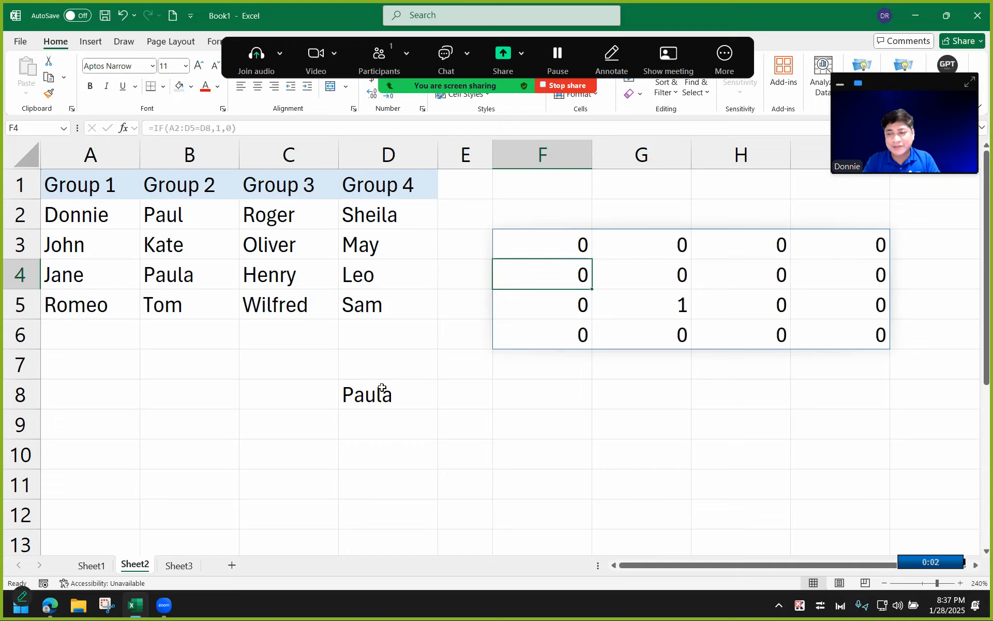
# Step: Compare the spilled array starting at F3 with the names in A2:D5
pyautogui.press('Up')
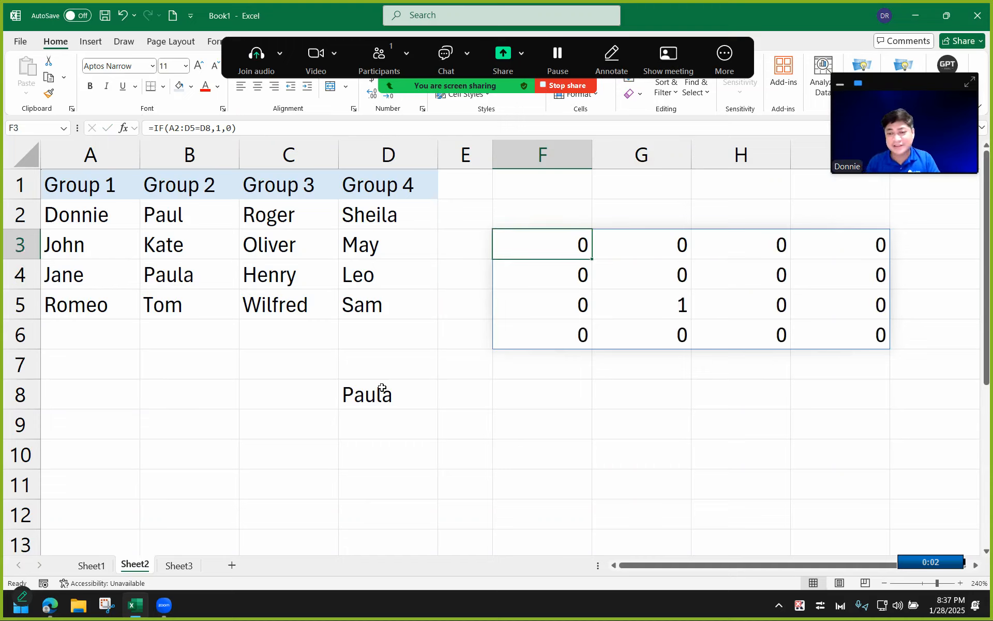
pyautogui.click(599, 313)
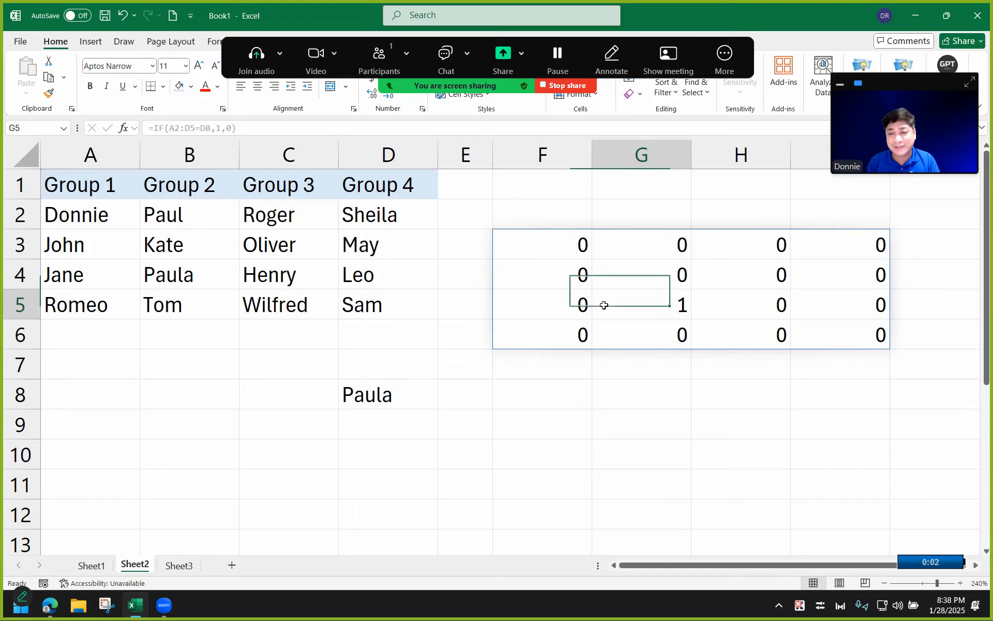
pyautogui.moveTo(112, 223); pyautogui.dragTo(360, 289)
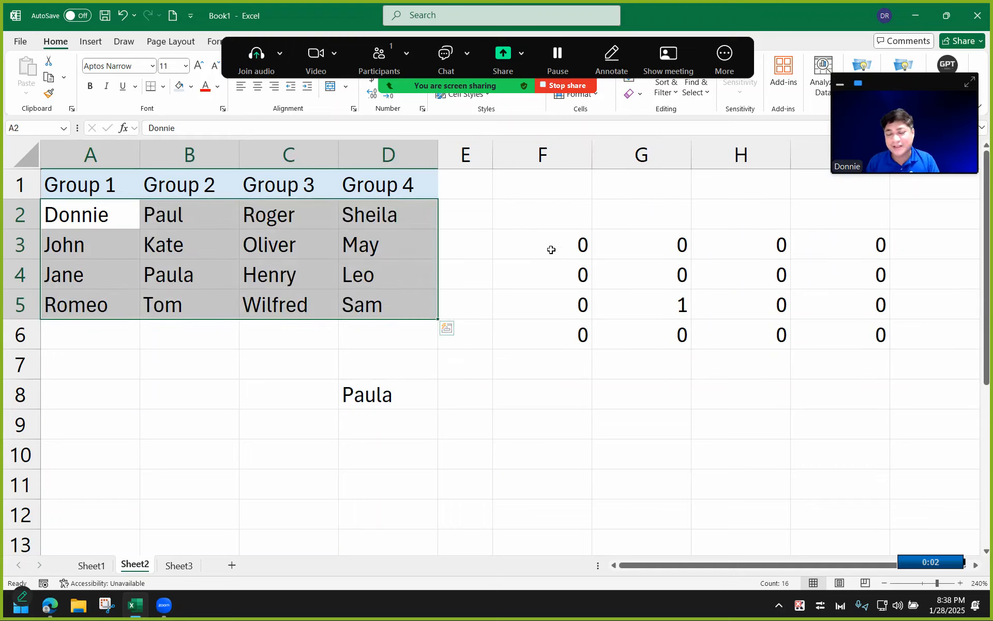
# Step: Replace the value-if-true argument of the F3 formula with ROW(A2:D5), giving =IF(A2:D5=D8,ROW(A2:D5),0)
pyautogui.click(573, 249)
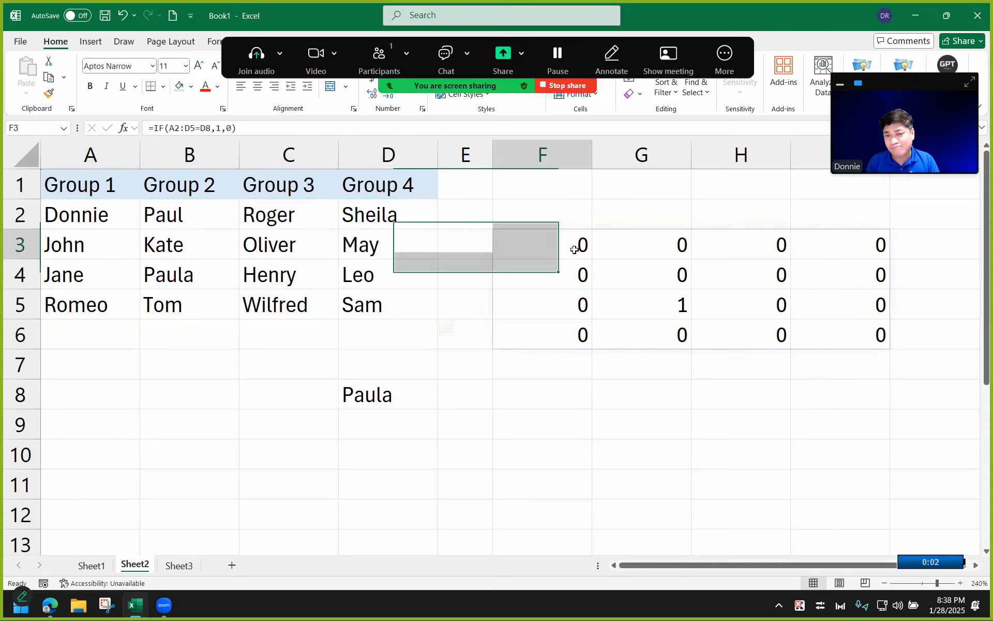
pyautogui.doubleClick(574, 249)
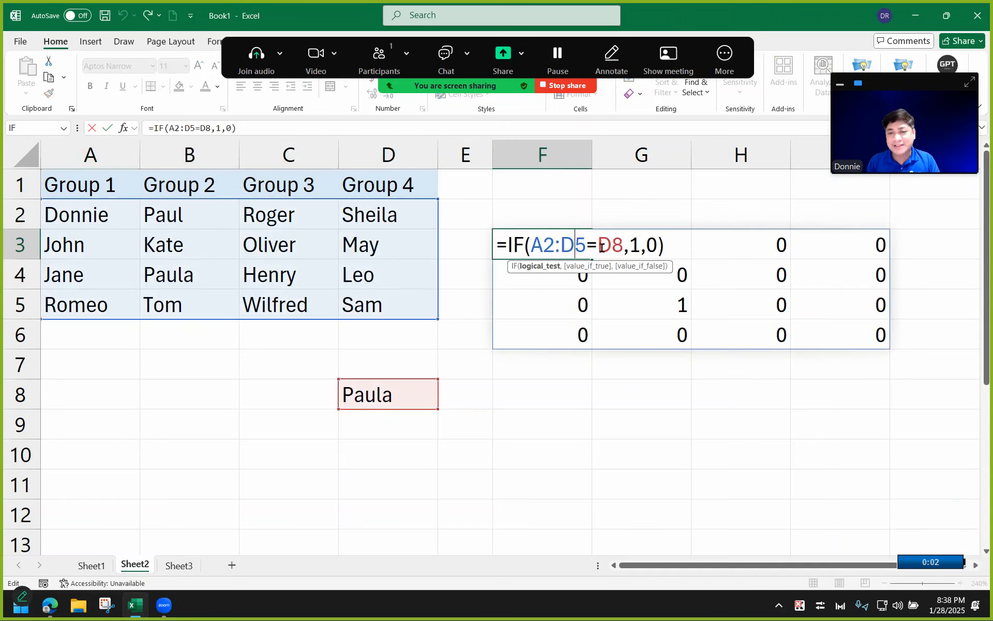
pyautogui.doubleClick(633, 245)
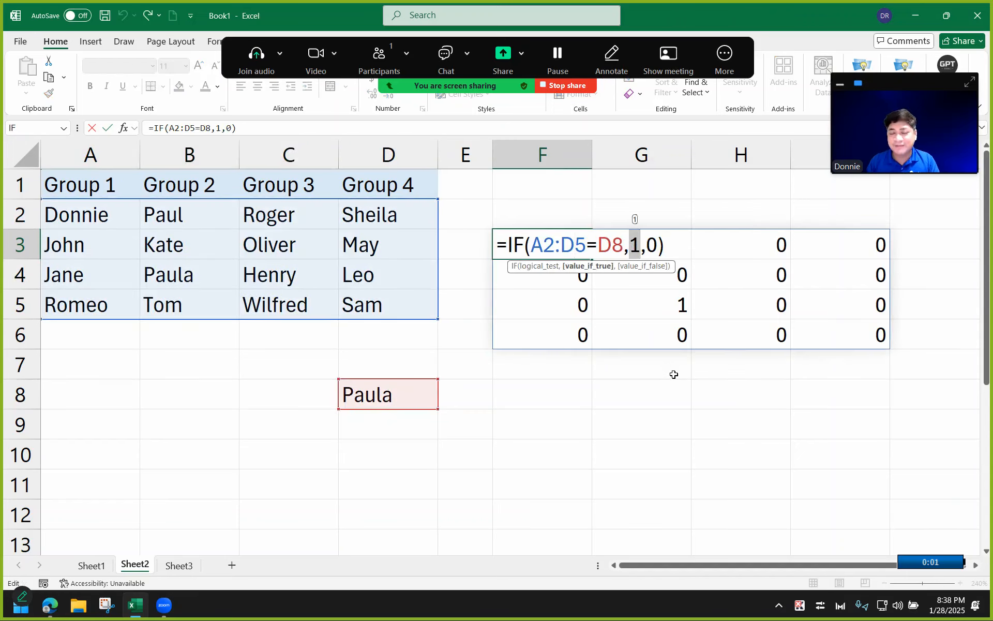
pyautogui.write('R')
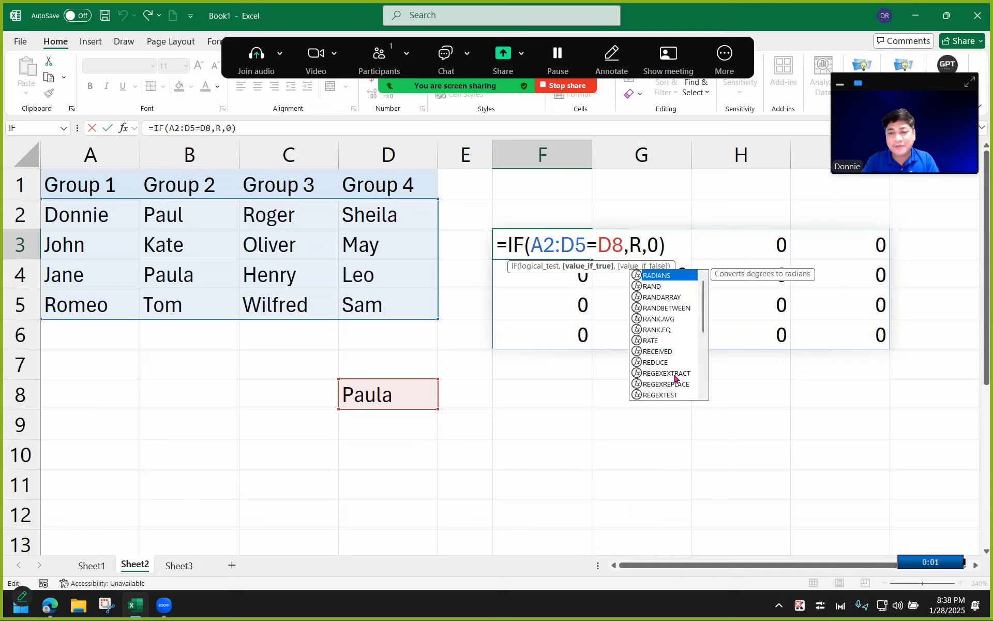
pyautogui.write('OW(')
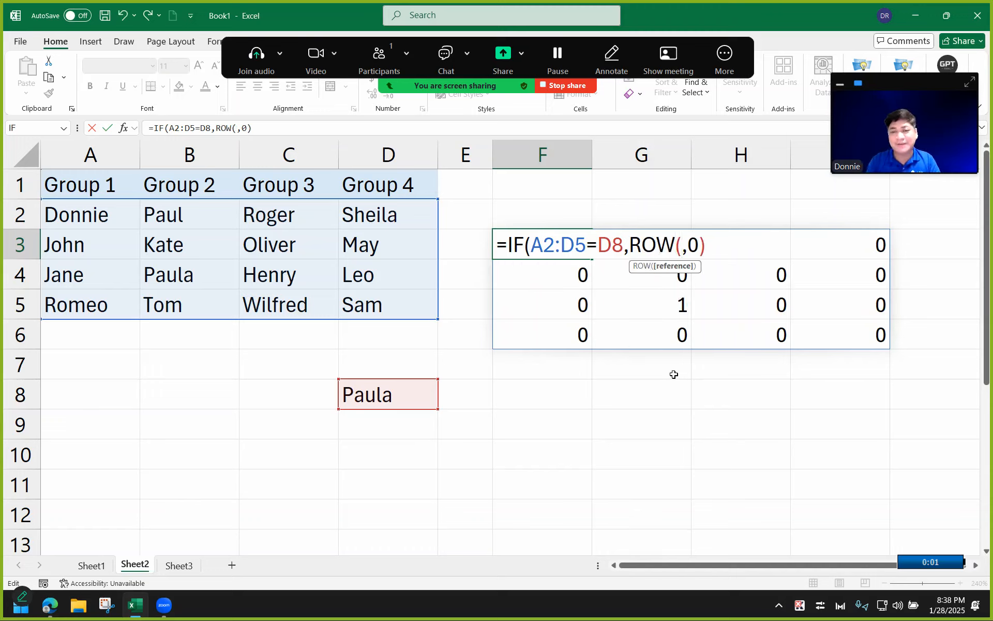
pyautogui.moveTo(122, 214); pyautogui.dragTo(390, 302)
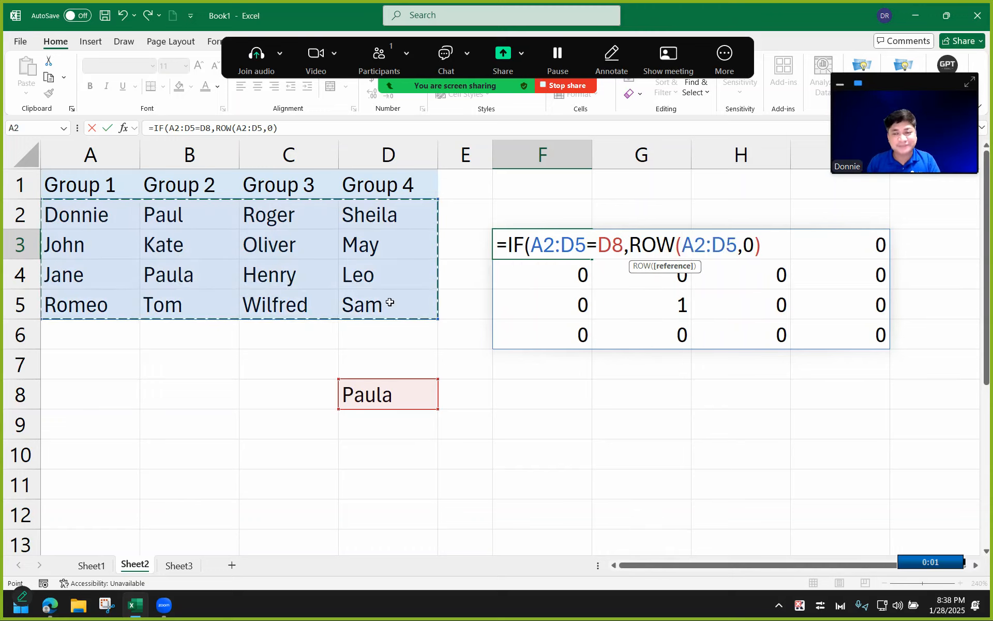
pyautogui.write(')')
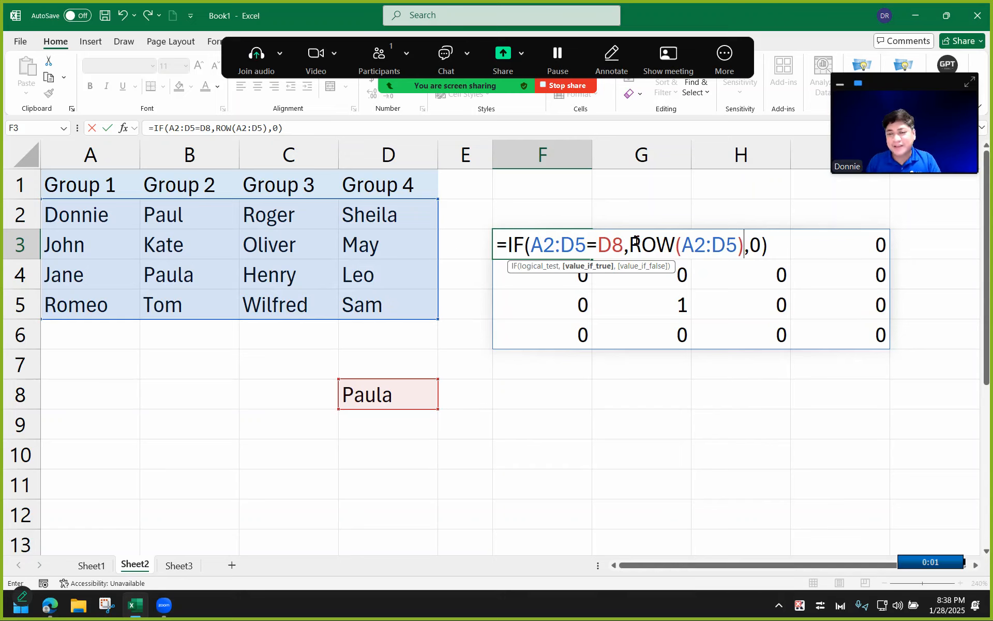
pyautogui.press('Return')
# Step: Compare the matching cell G5 in the spilled array with the lookup name in D8 and its position at B4
pyautogui.click(653, 310)
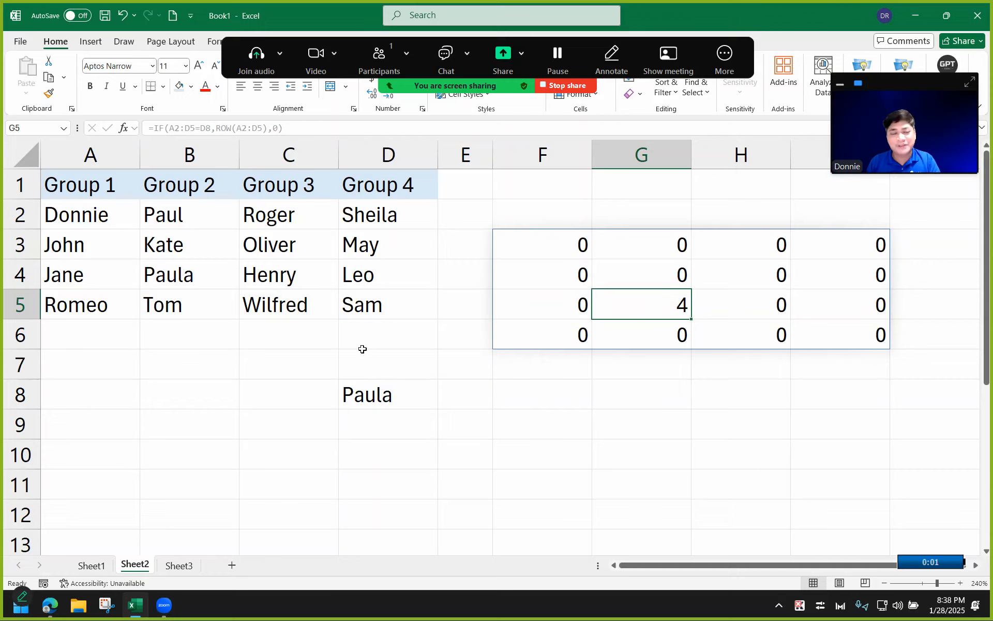
pyautogui.click(405, 387)
pyautogui.click(188, 271)
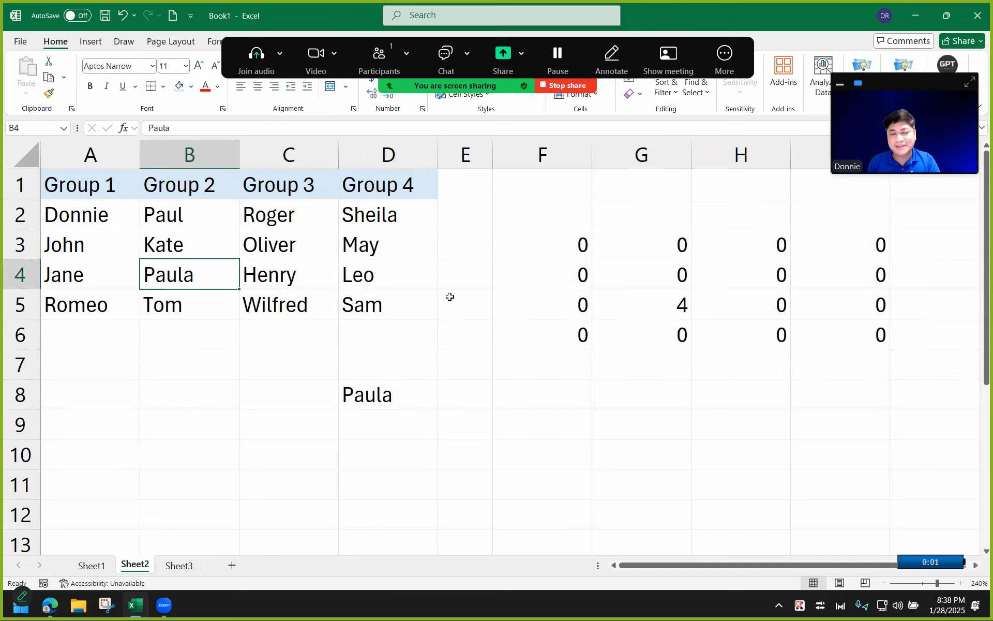
pyautogui.click(623, 307)
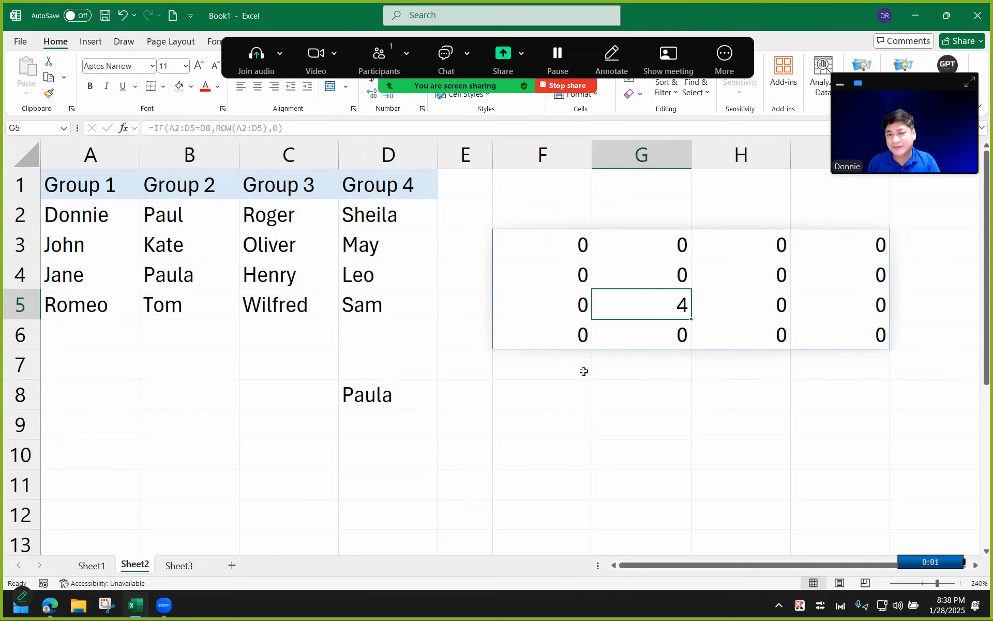
pyautogui.click(568, 265)
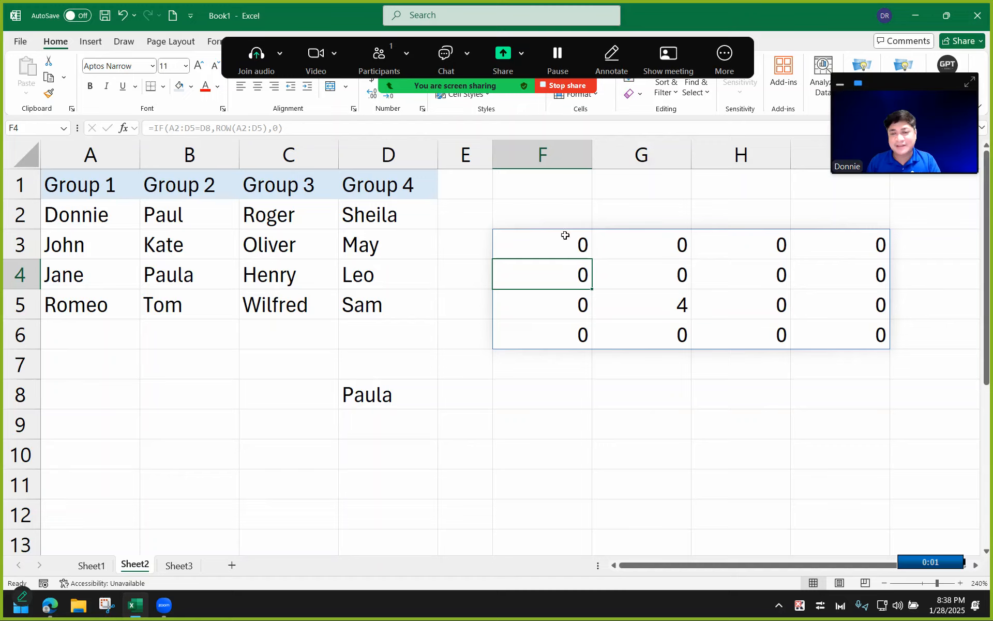
# Step: Try wrapping only the ROW part of the F3 formula in MAX, as =IF(A2:D5=D8,MAX(ROW(A2:D5)),0)
pyautogui.click(570, 240)
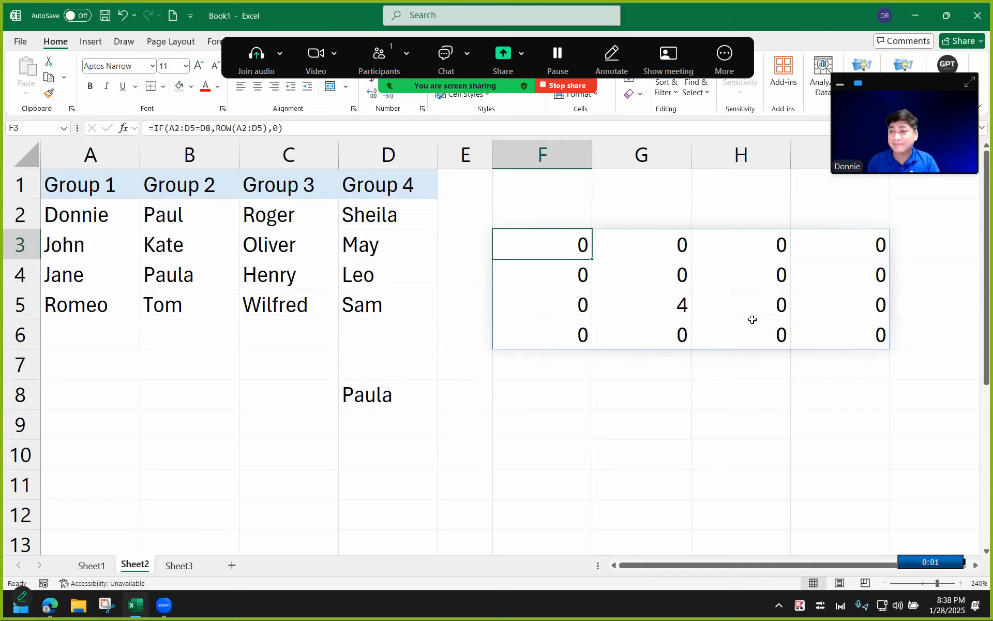
pyautogui.doubleClick(559, 232)
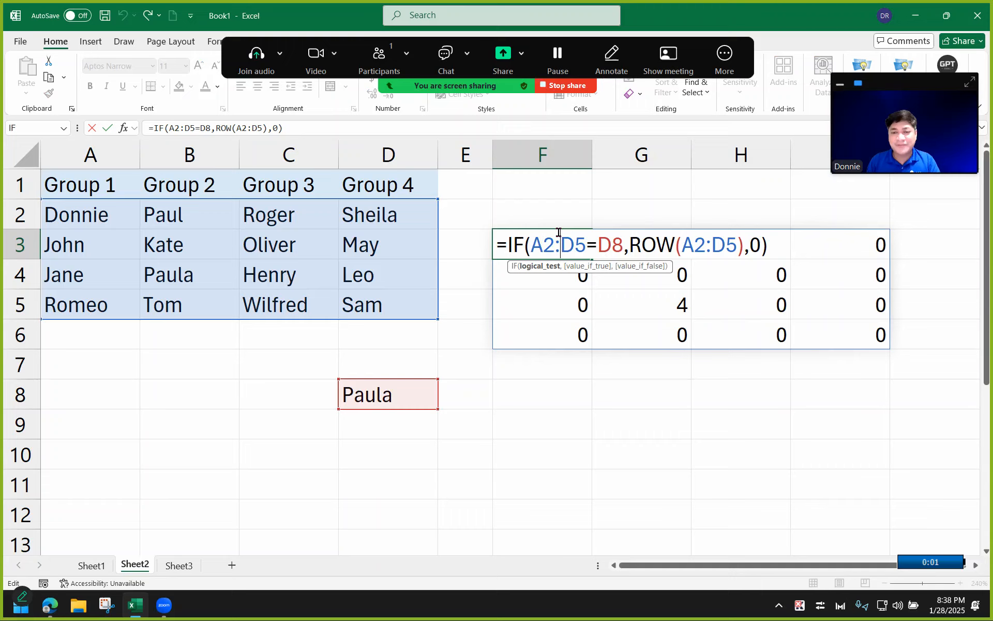
pyautogui.click(629, 243)
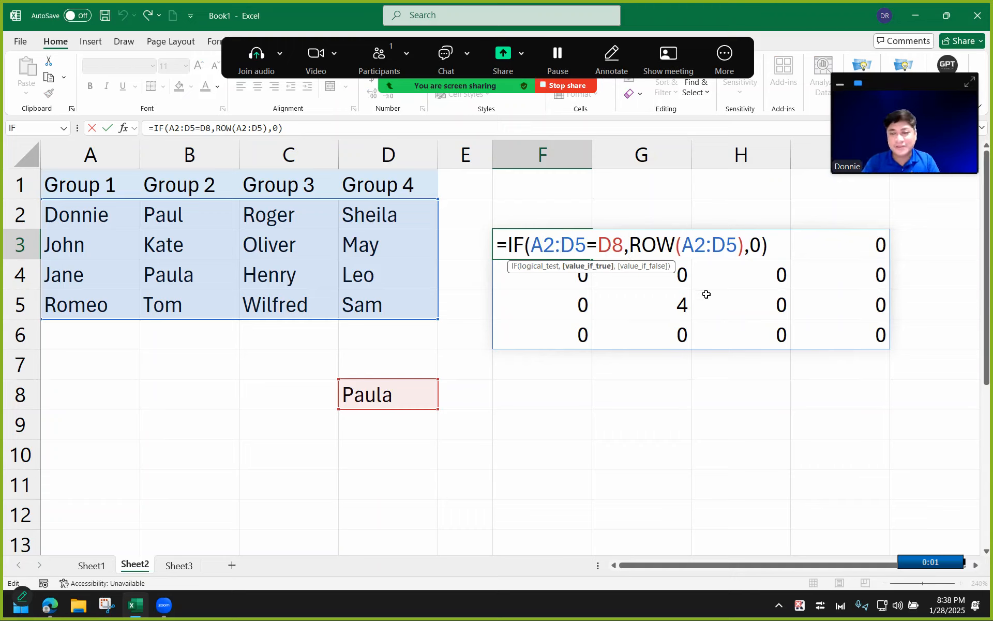
pyautogui.write('MAX(')
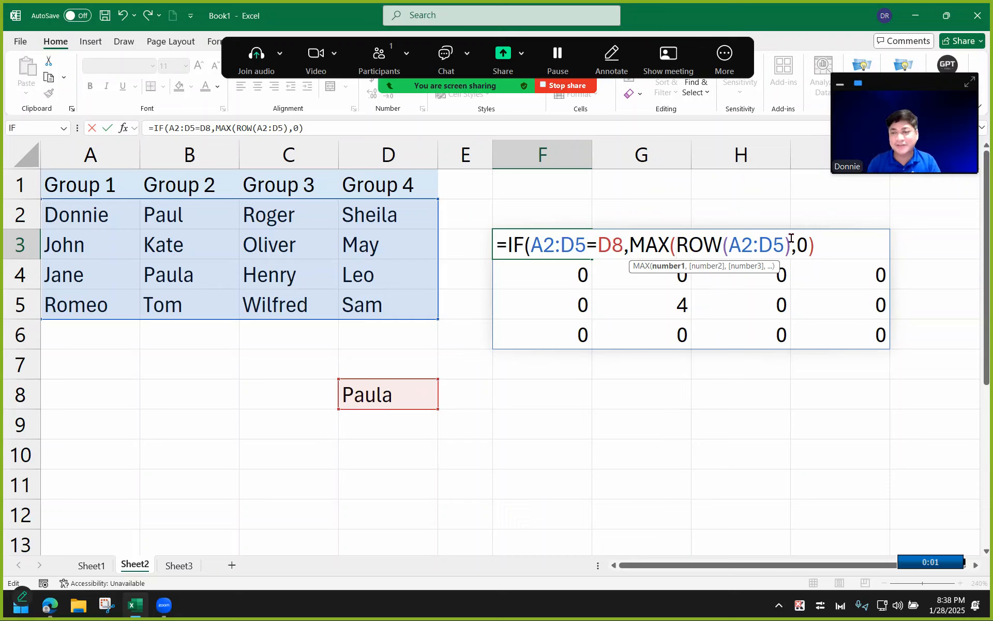
pyautogui.click(790, 242)
pyautogui.write(')')
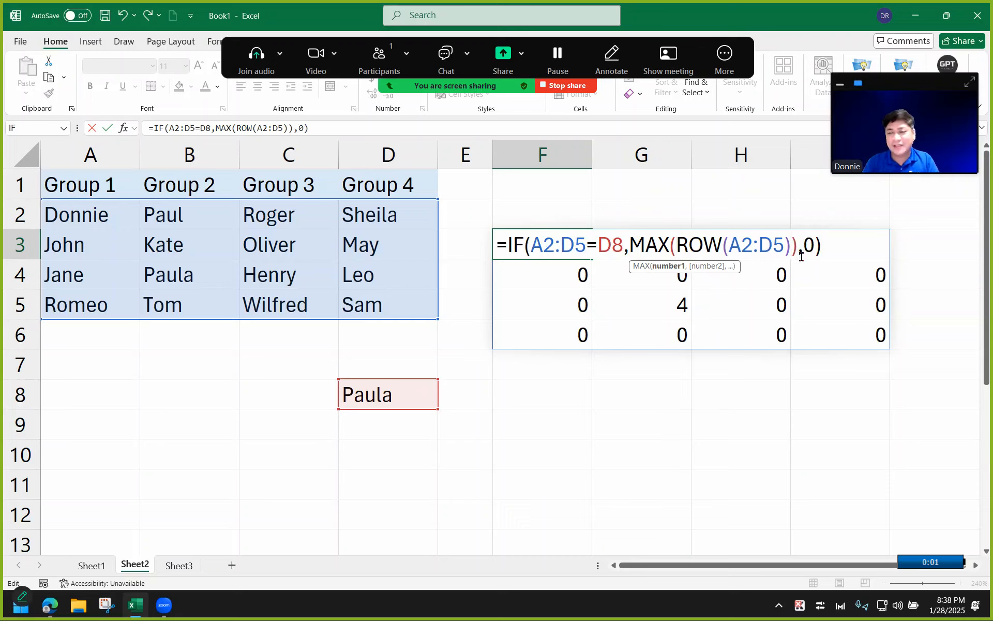
pyautogui.press('Return')
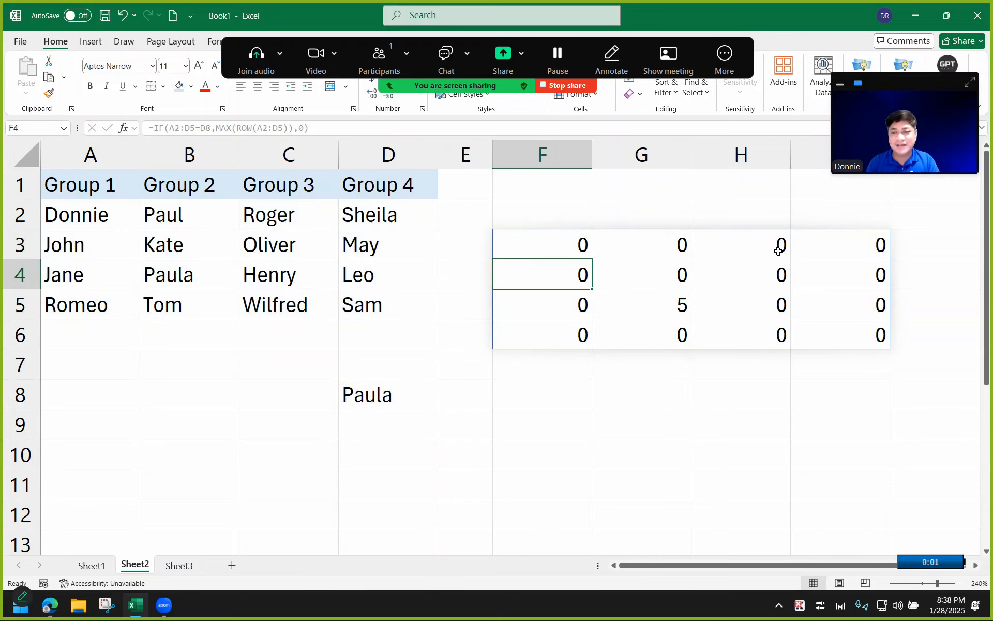
# Step: Remove the MAX function and its parentheses from around ROW(A2:D5) in the F3 formula
pyautogui.click(545, 244)
pyautogui.doubleClick(546, 243)
pyautogui.doubleClick(654, 249)
pyautogui.press('Delete')
pyautogui.press('Delete')
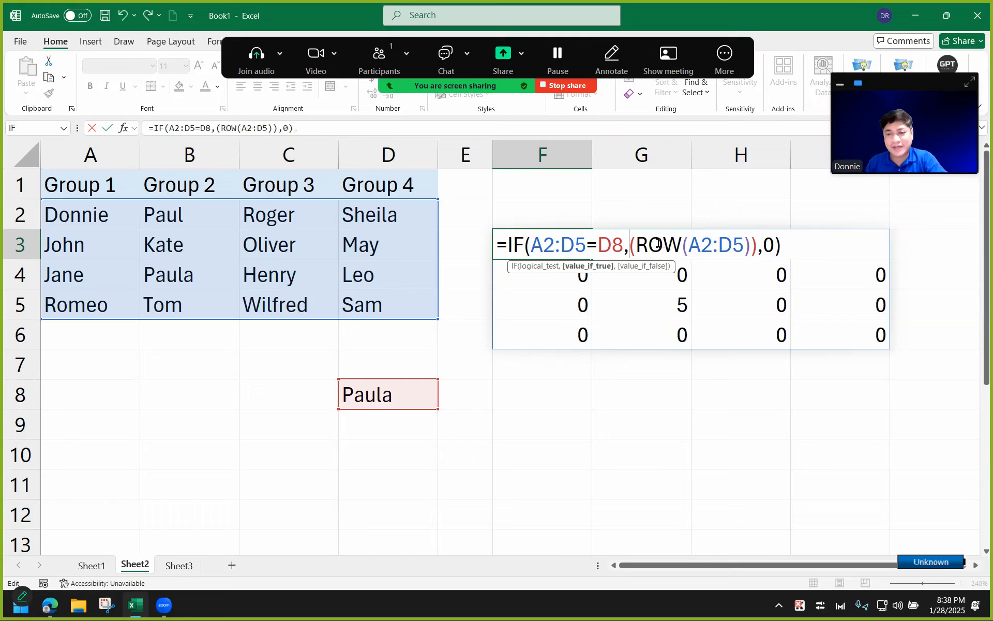
pyautogui.click(751, 247)
pyautogui.press('BackSpace')
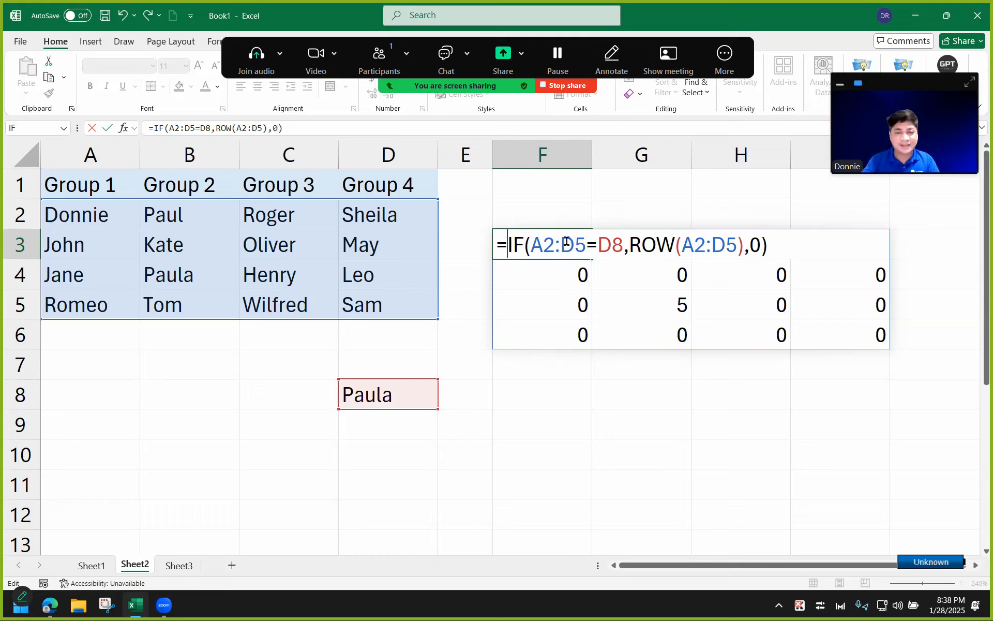
# Step: Wrap the entire IF expression in F3 in MAX, giving =MAX(IF(A2:D5=D8,ROW(A2:D5),0))
pyautogui.write('MAX(')
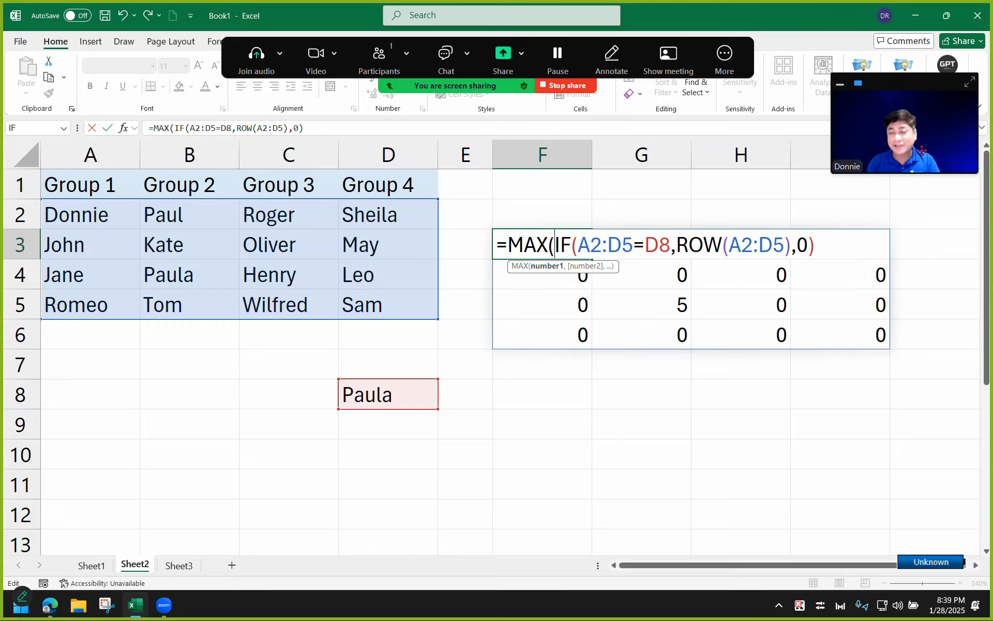
pyautogui.write(')')
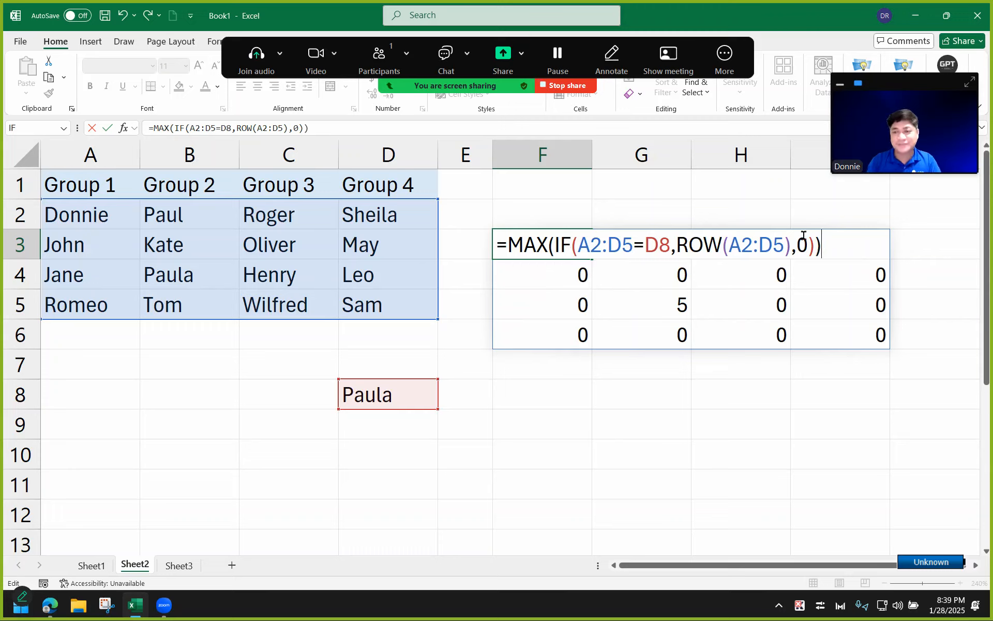
pyautogui.moveTo(556, 243); pyautogui.dragTo(792, 250)
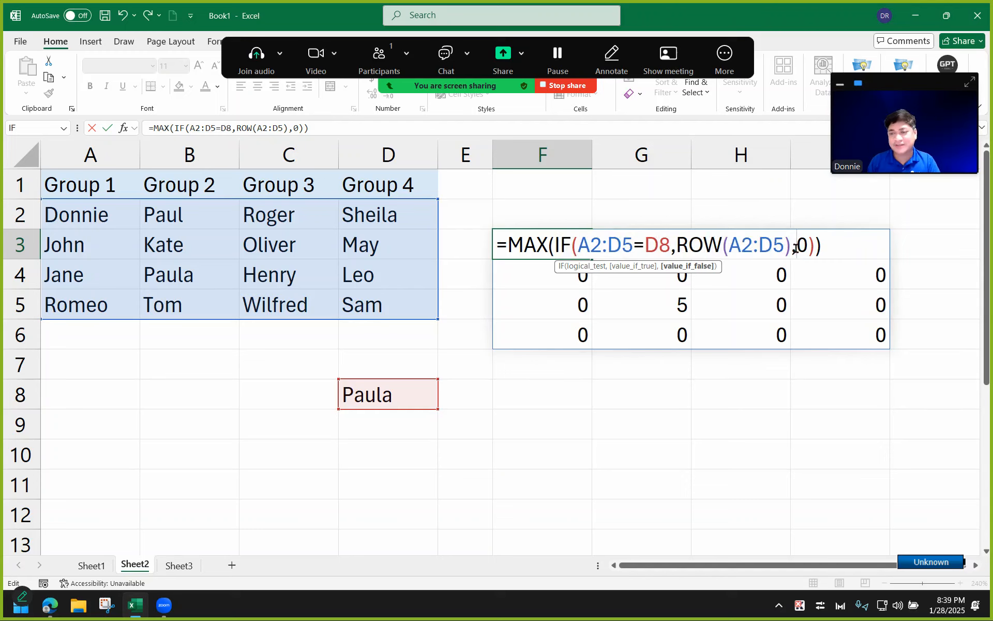
pyautogui.press('Return')
pyautogui.click(536, 243)
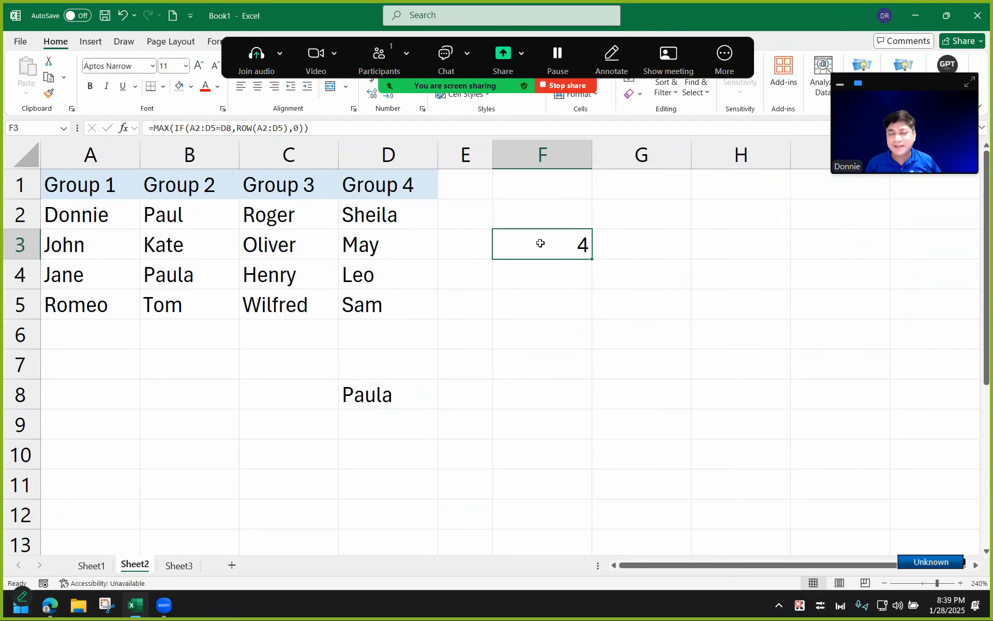
# Step: Copy the F3 formula's text without its equals sign and reuse it in F4 as =MAX(IF(A2:D5=D8,ROW(A2:D5),0))
pyautogui.doubleClick(540, 243)
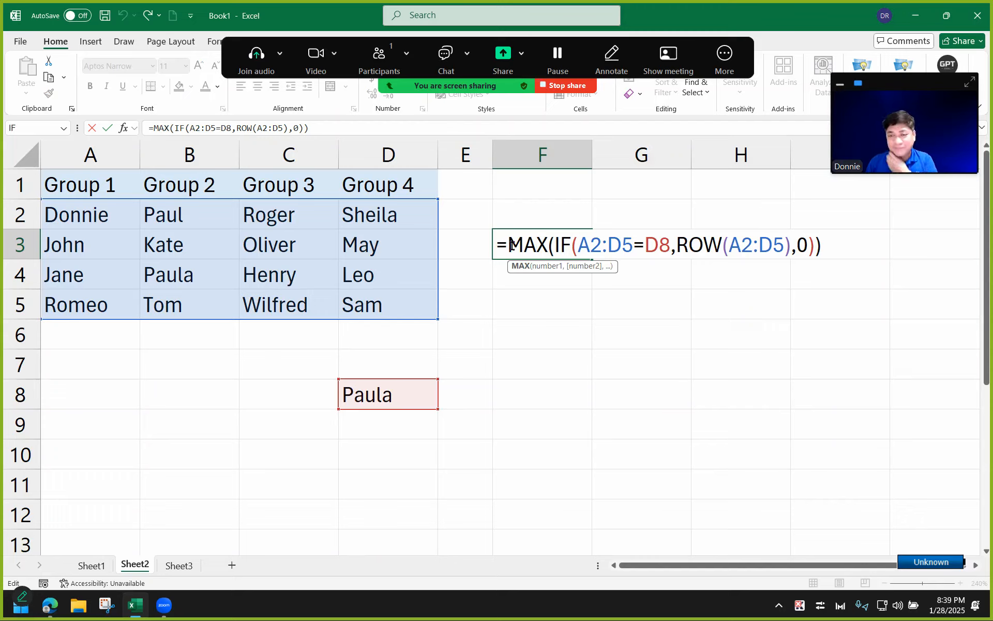
pyautogui.doubleClick(710, 246)
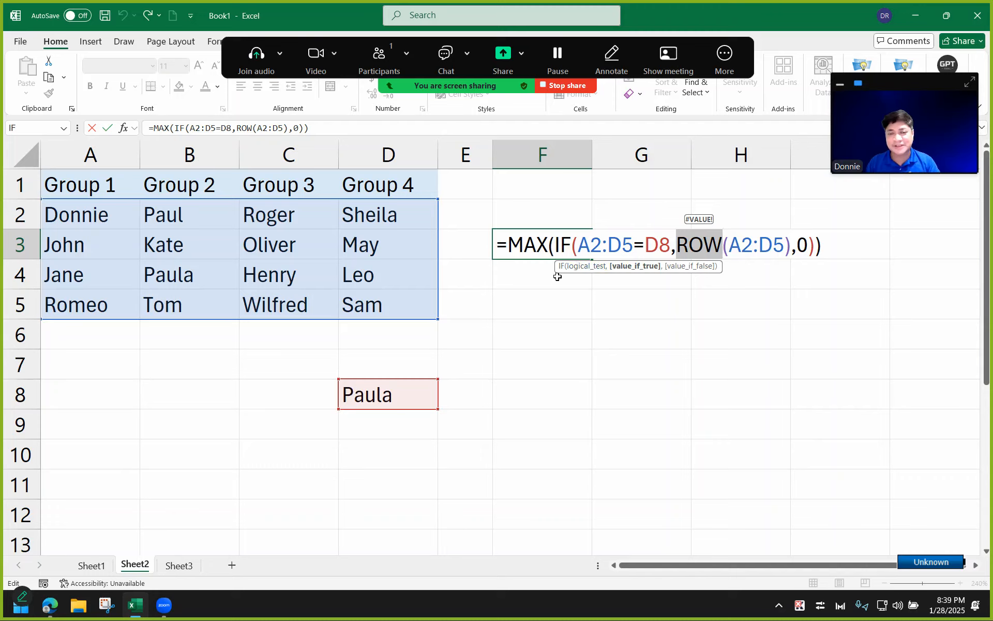
pyautogui.moveTo(512, 228); pyautogui.dragTo(822, 246)
pyautogui.hotkey('ctrl', 'c')
pyautogui.press('Return')
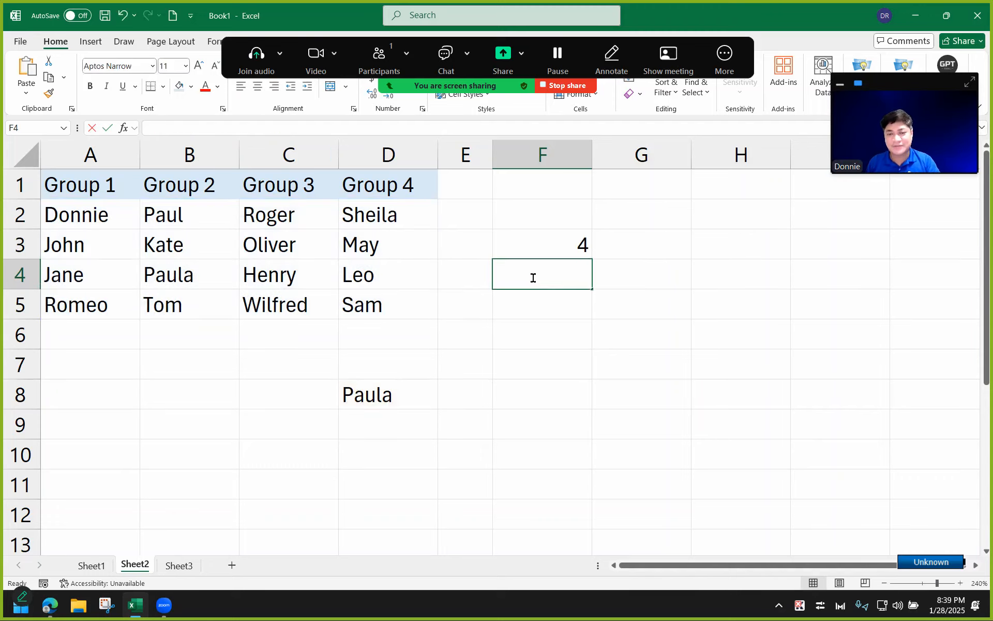
pyautogui.write('=')
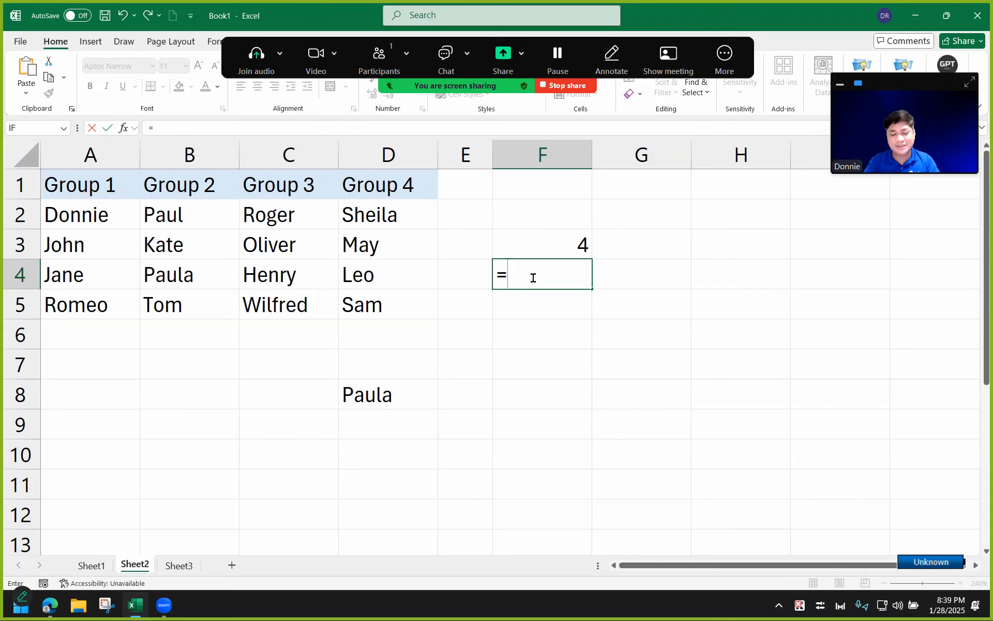
pyautogui.hotkey('ctrl', 'v')
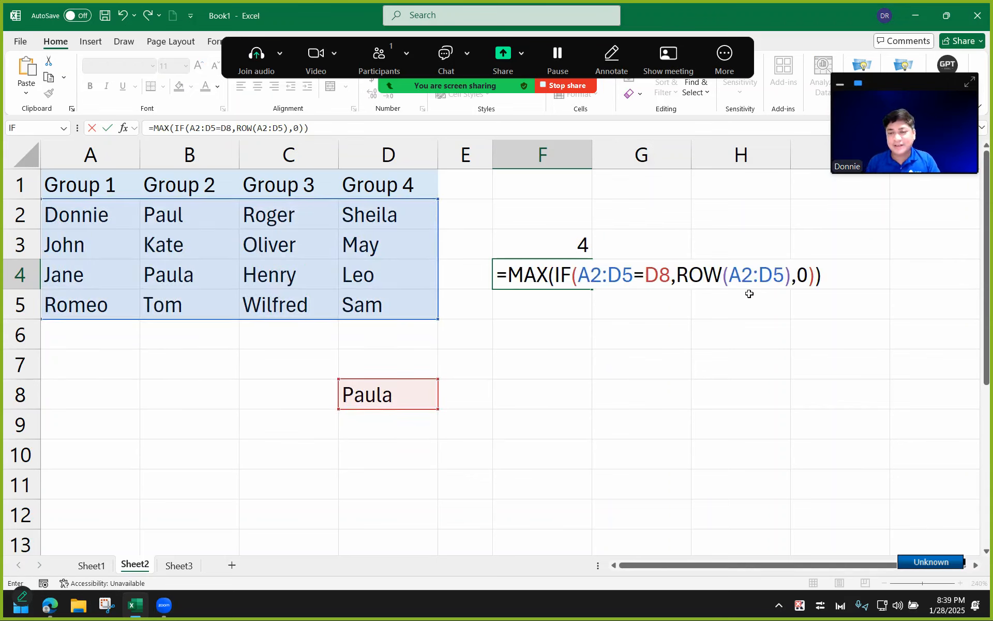
# Step: Replace ROW with COLUMN in the F4 formula, giving =MAX(IF(A2:D5=D8,COLUMN(A2:D5),0))
pyautogui.click(695, 274)
pyautogui.doubleClick(696, 274)
pyautogui.write('COLUMN')
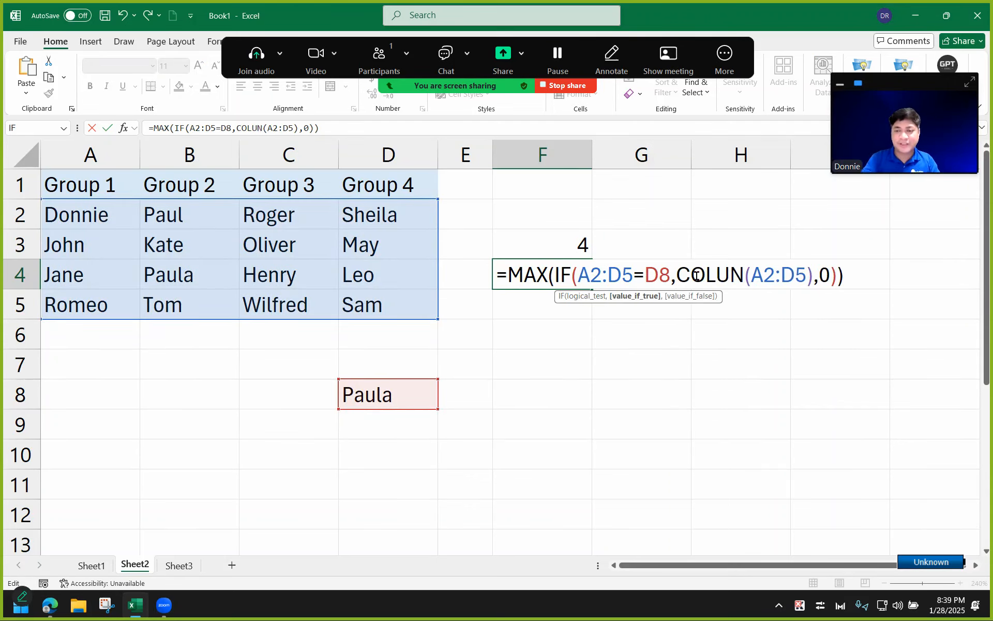
pyautogui.press('BackSpace')
pyautogui.write('MN')
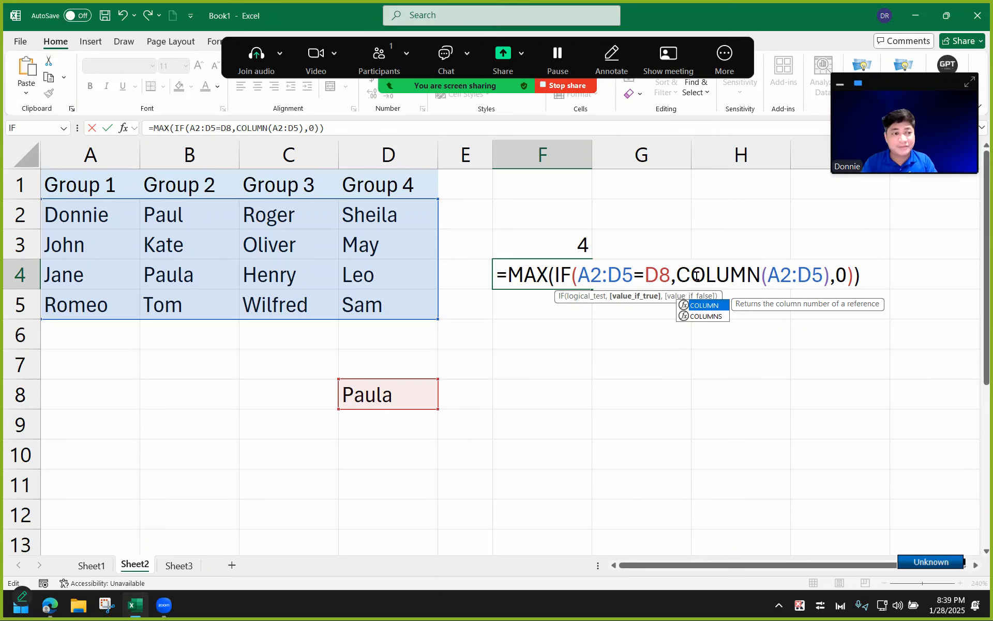
pyautogui.press('Return')
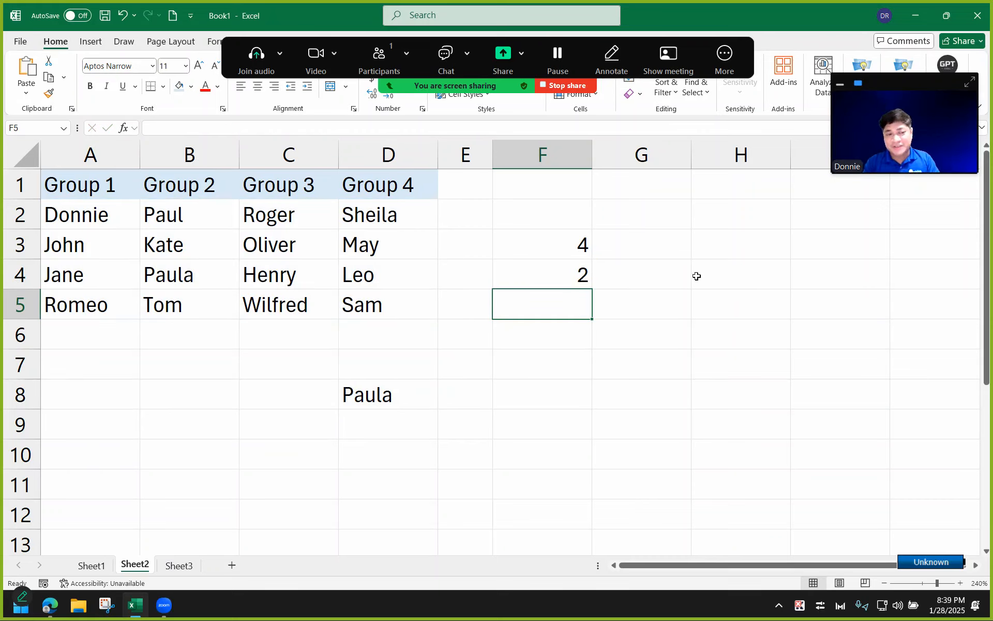
# Step: Enter =ADDRESS(4,2) in E8, beside the lookup name
pyautogui.click(215, 273)
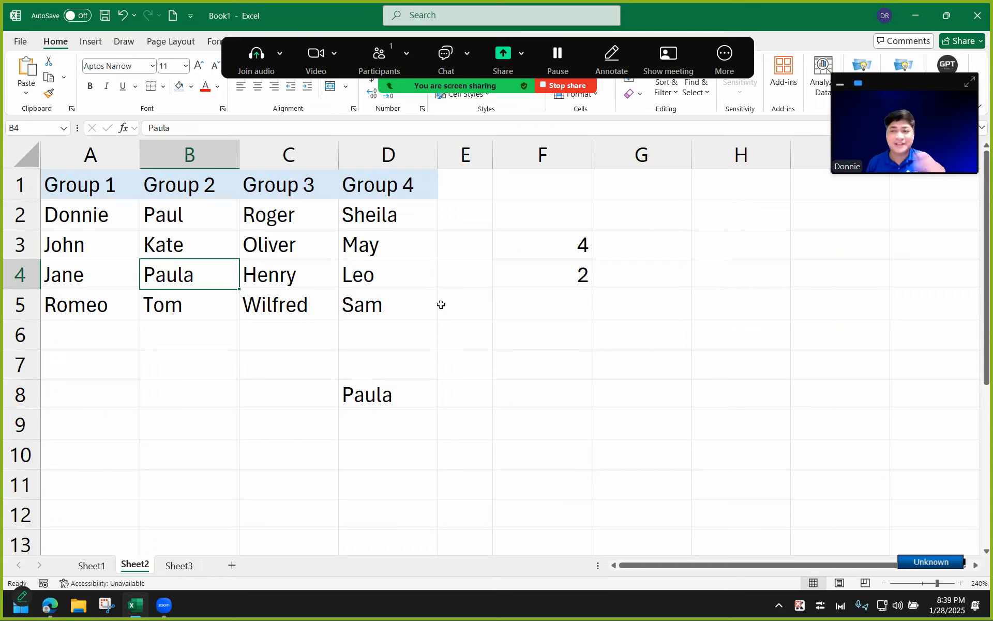
pyautogui.click(456, 390)
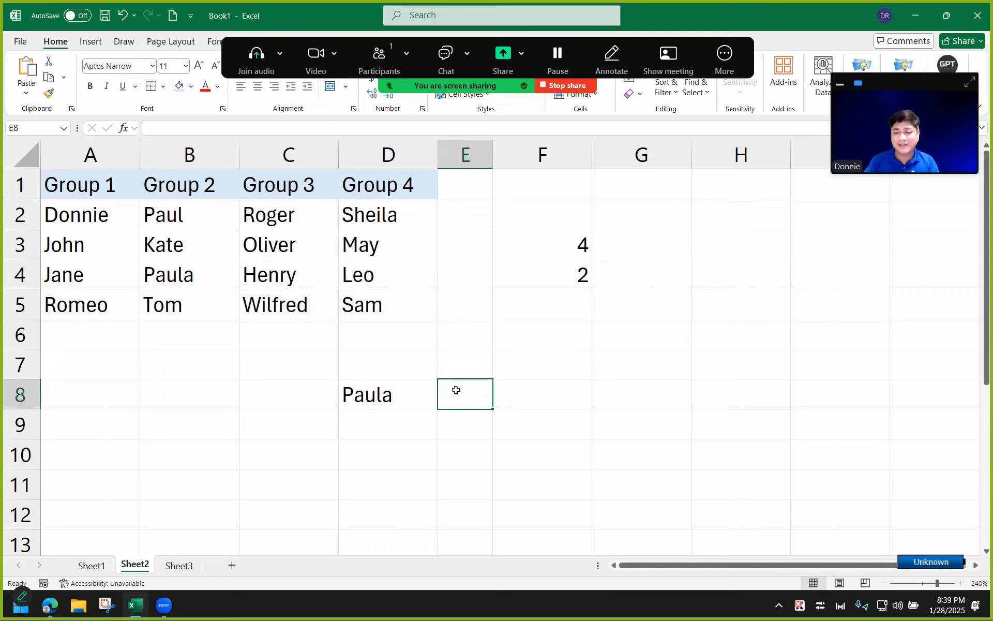
pyautogui.write('=ADDRESS(')
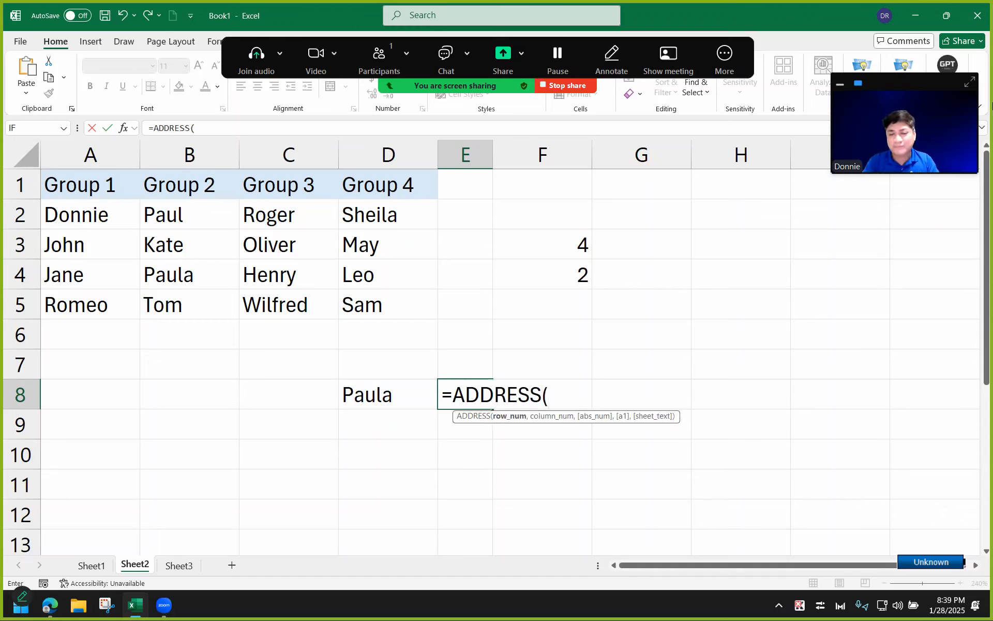
pyautogui.write('4,2')
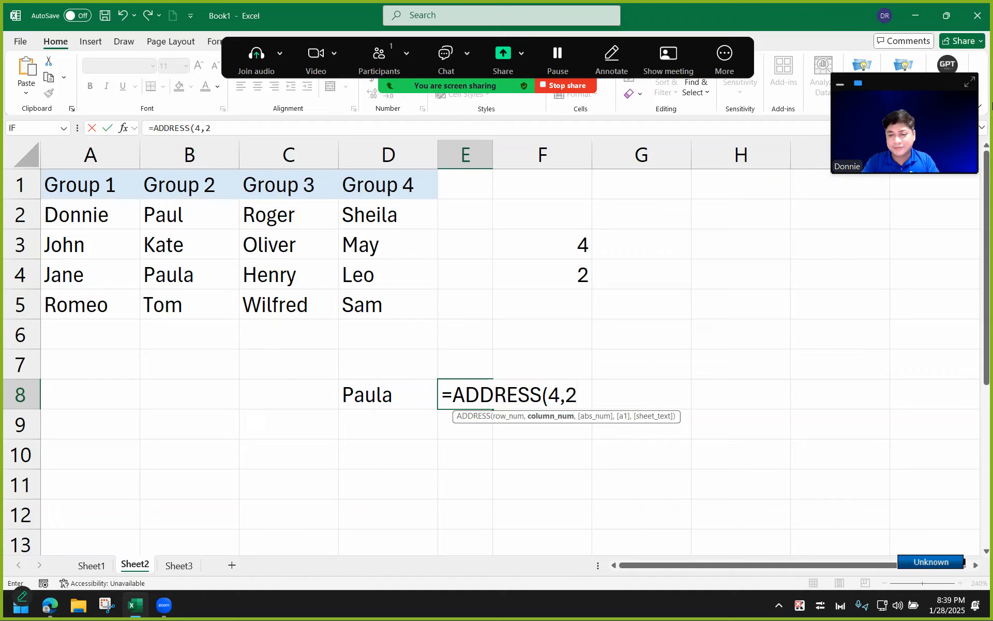
pyautogui.write(')')
pyautogui.press('Return')
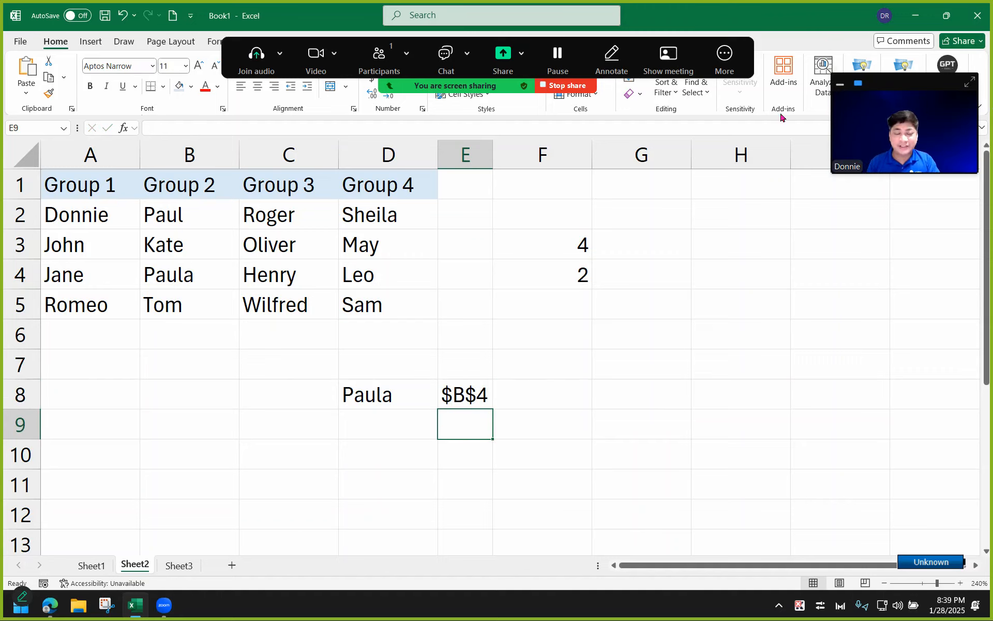
# Step: Add 4 (Relative) as the abs_num argument of the E8 formula, giving =ADDRESS(4,2,4)
pyautogui.click(470, 402)
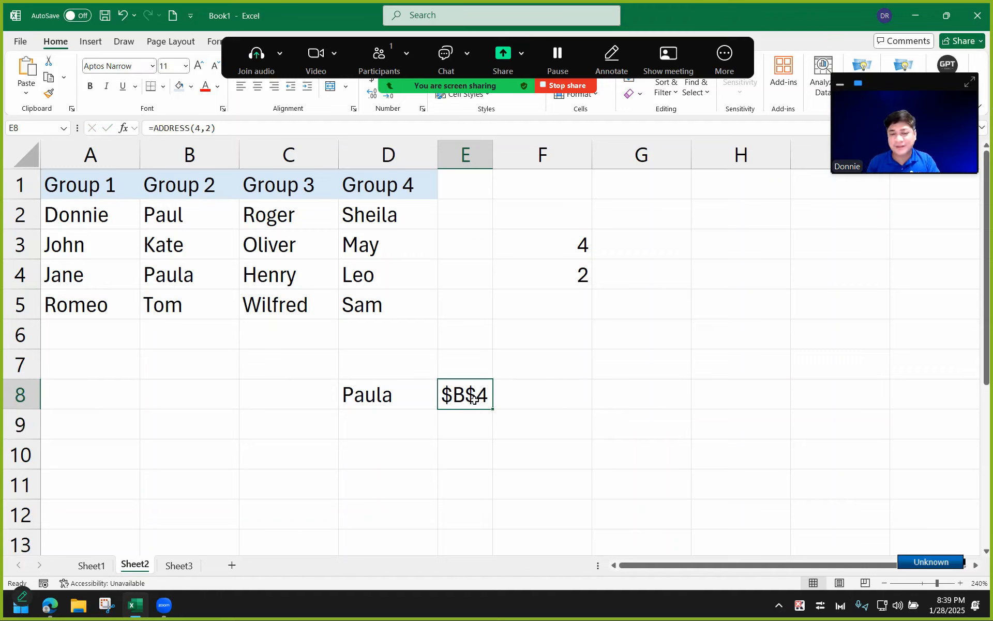
pyautogui.doubleClick(469, 398)
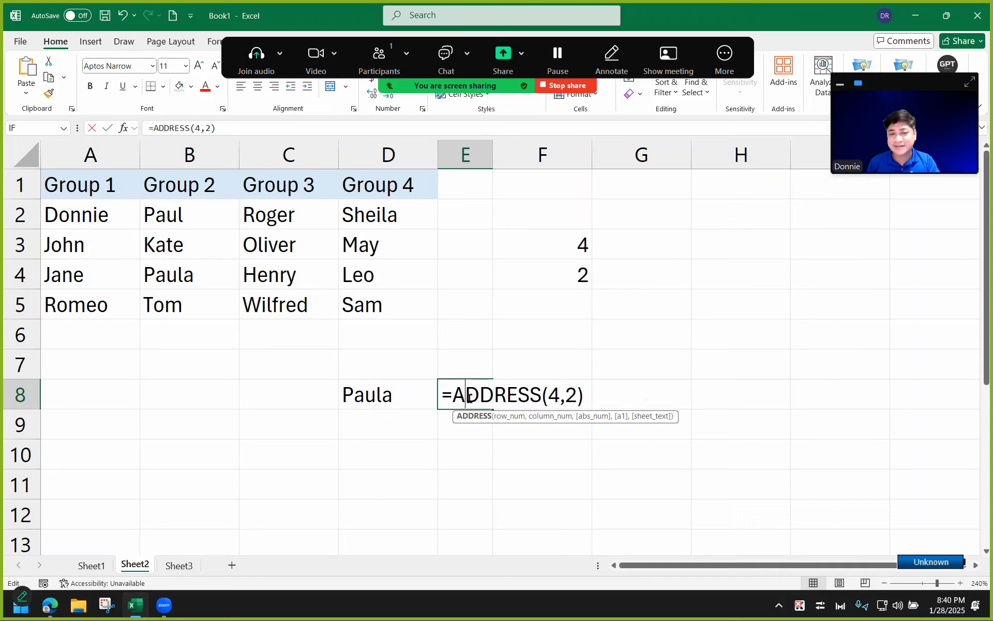
pyautogui.press('BackSpace')
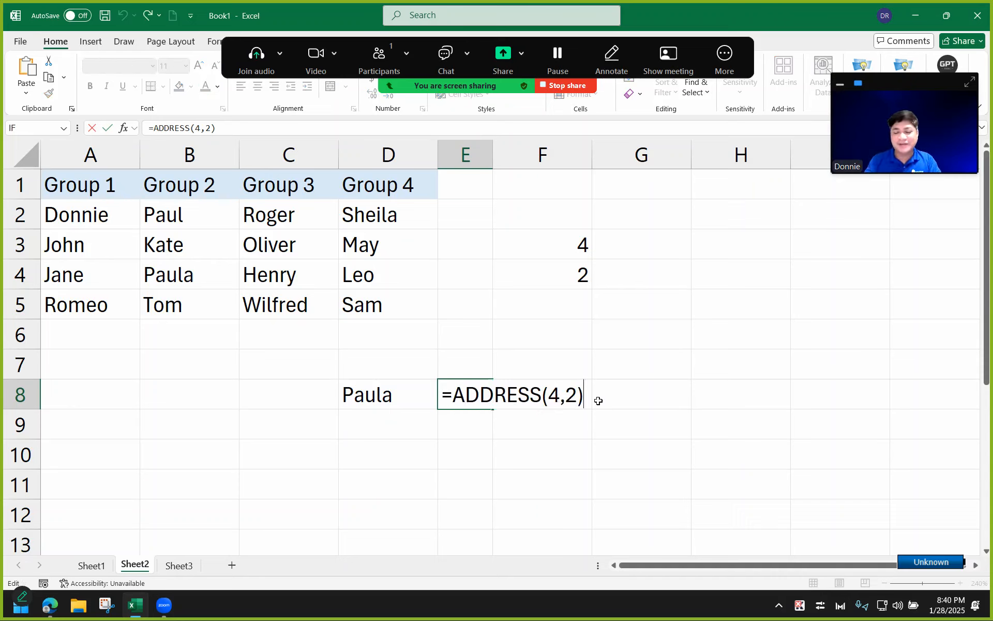
pyautogui.write(',')
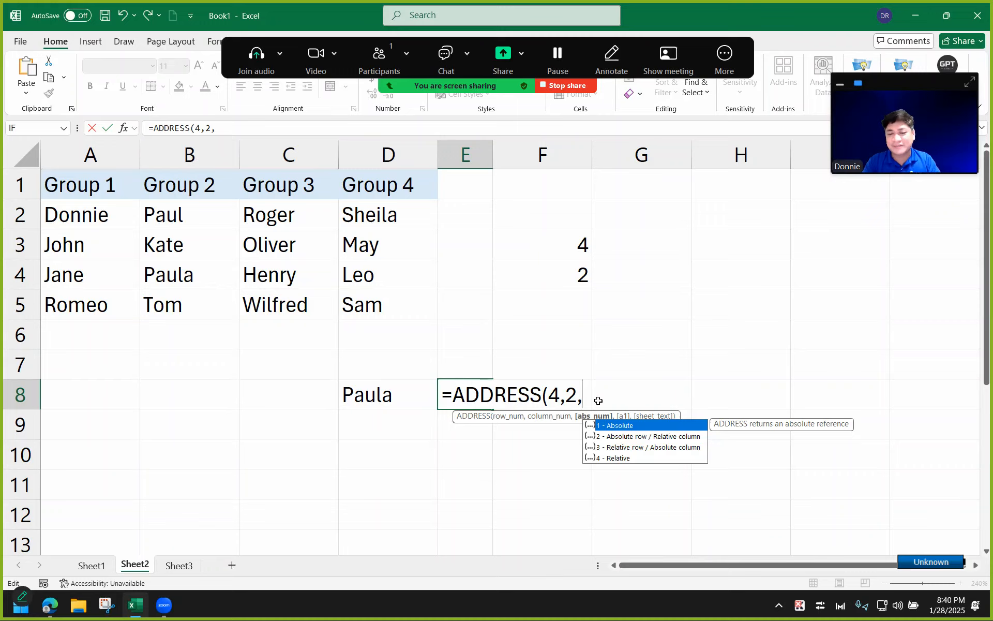
pyautogui.write('4')
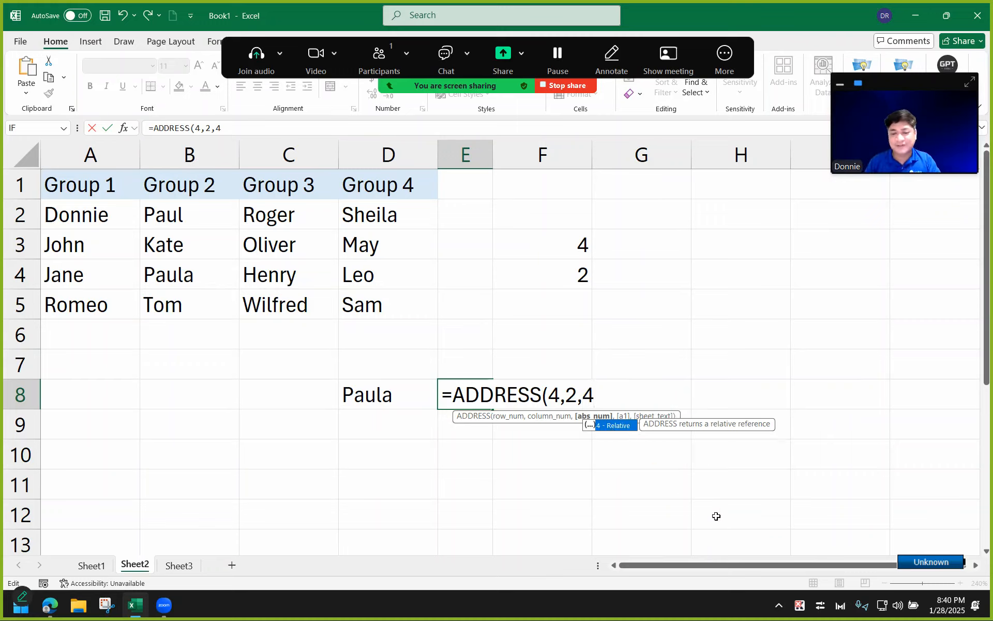
pyautogui.write(')')
pyautogui.press('Return')
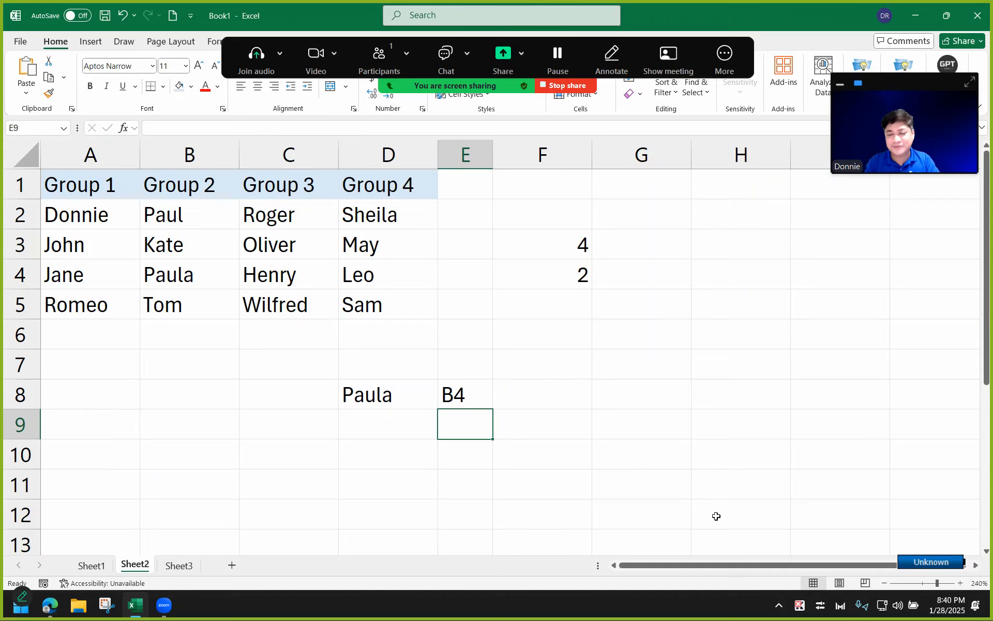
# Step: Remove the abs_num argument from the E8 formula, restoring =ADDRESS(4,2)
pyautogui.doubleClick(477, 395)
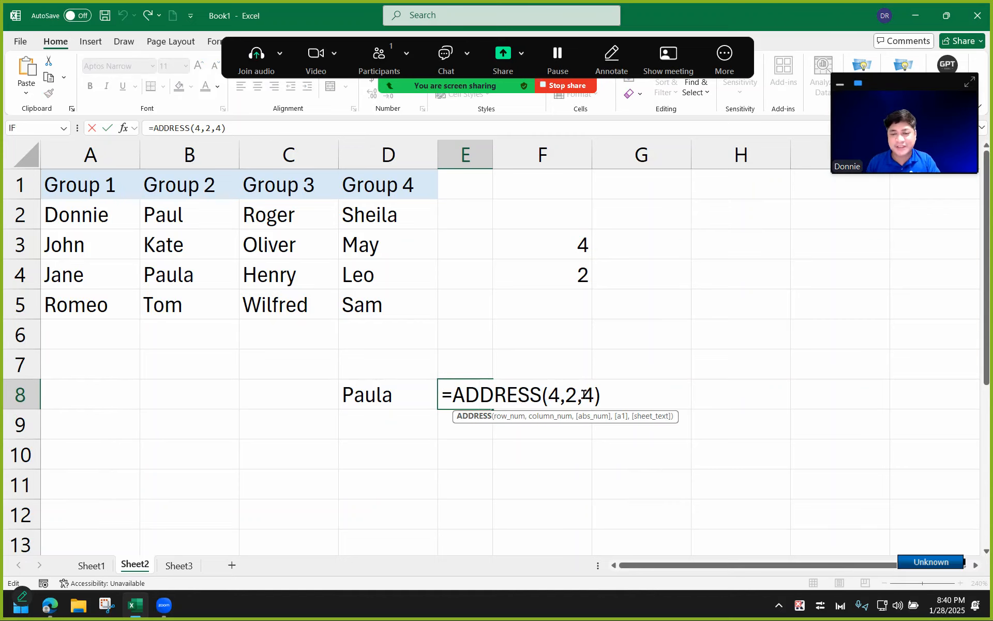
pyautogui.moveTo(584, 394); pyautogui.dragTo(643, 398)
pyautogui.press('BackSpace')
pyautogui.press('BackSpace')
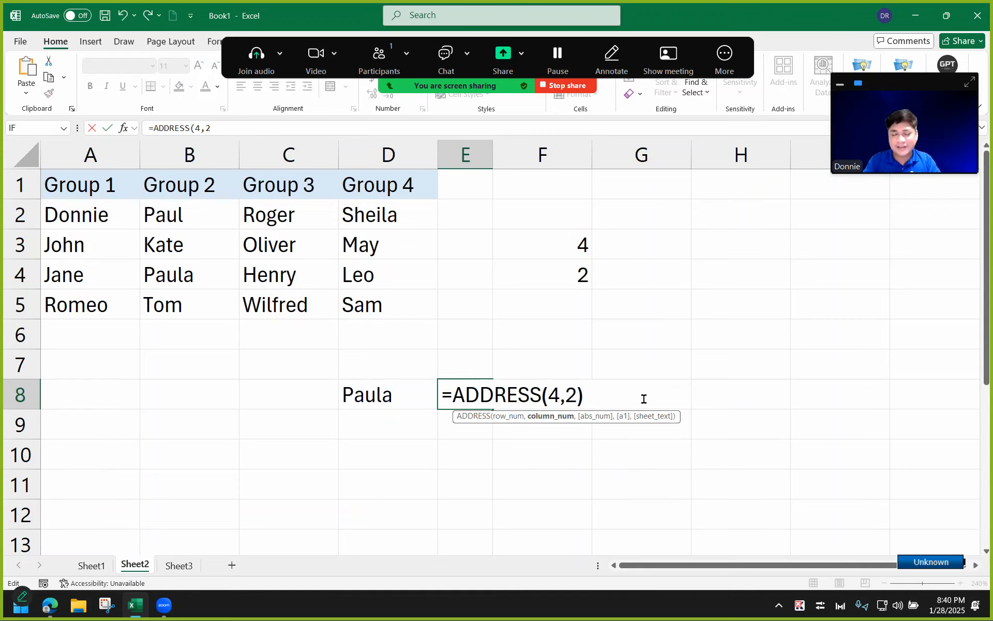
pyautogui.write(')')
pyautogui.press('Return')
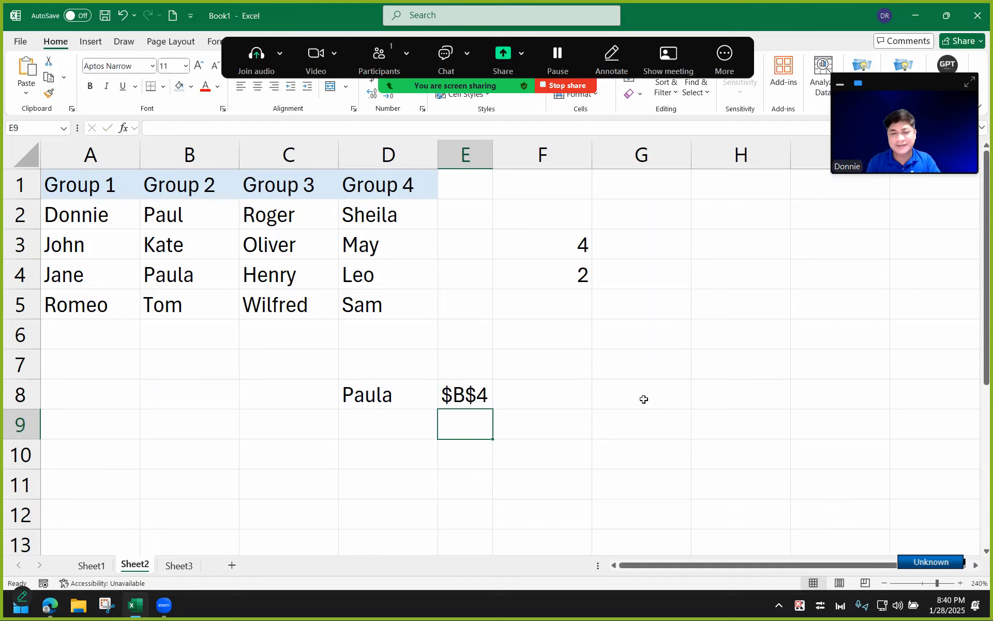
# Step: Inspect the row and column arguments of the ADDRESS formula in E8
pyautogui.click(477, 396)
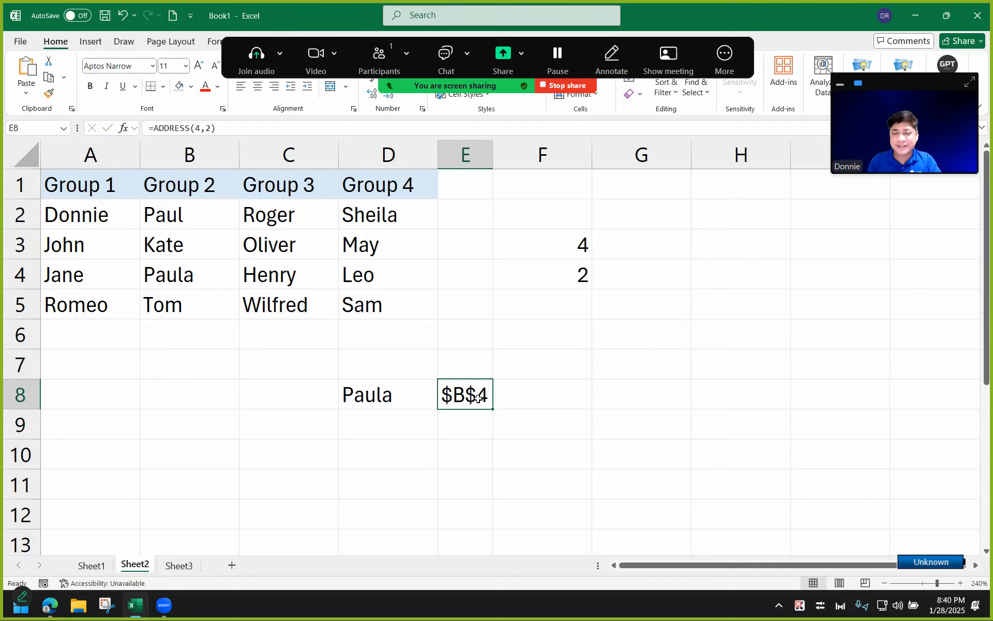
pyautogui.doubleClick(464, 396)
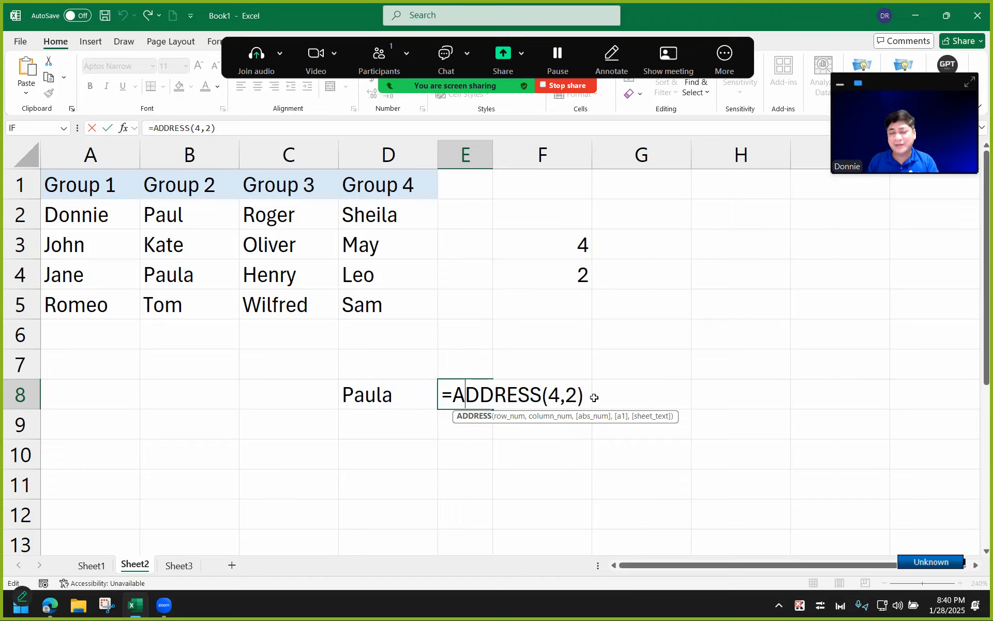
pyautogui.press('Return')
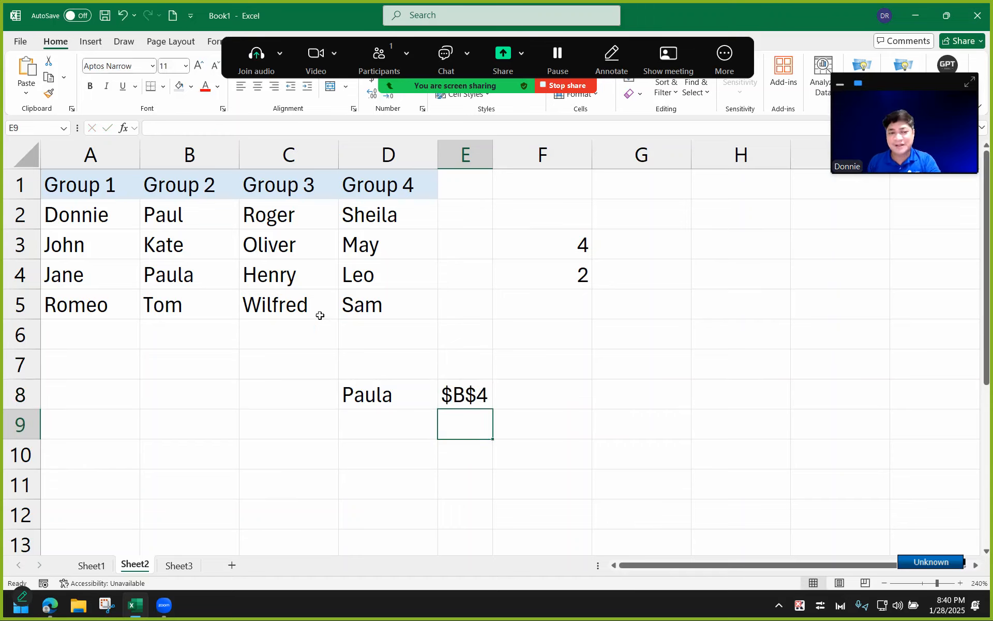
# Step: Replace the name in C3 with the lookup name from D8, and the name in B4 with the one in D5
pyautogui.click(294, 248)
pyautogui.write('Paula')
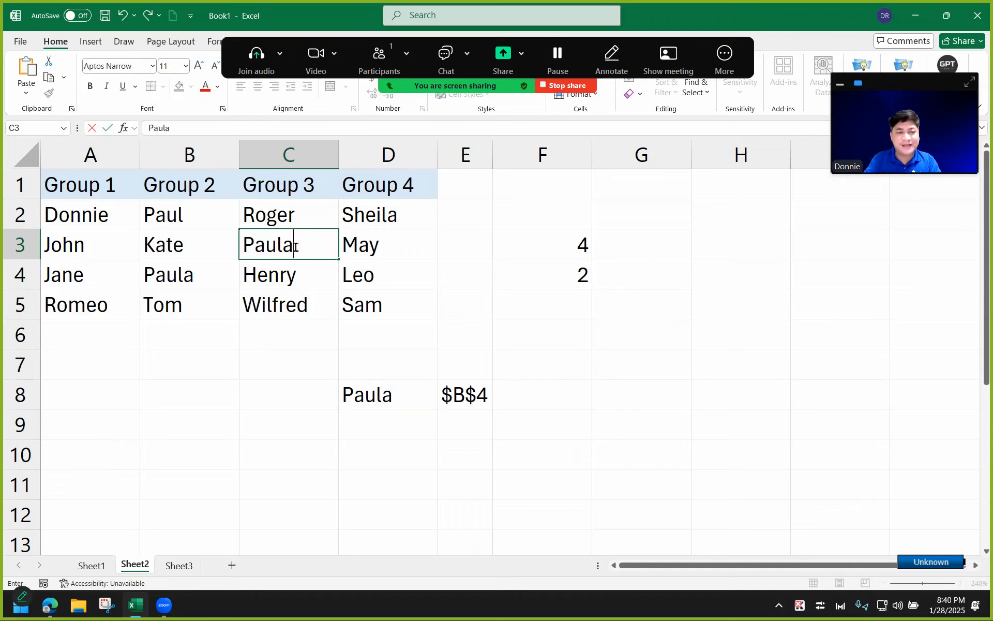
pyautogui.press('Return')
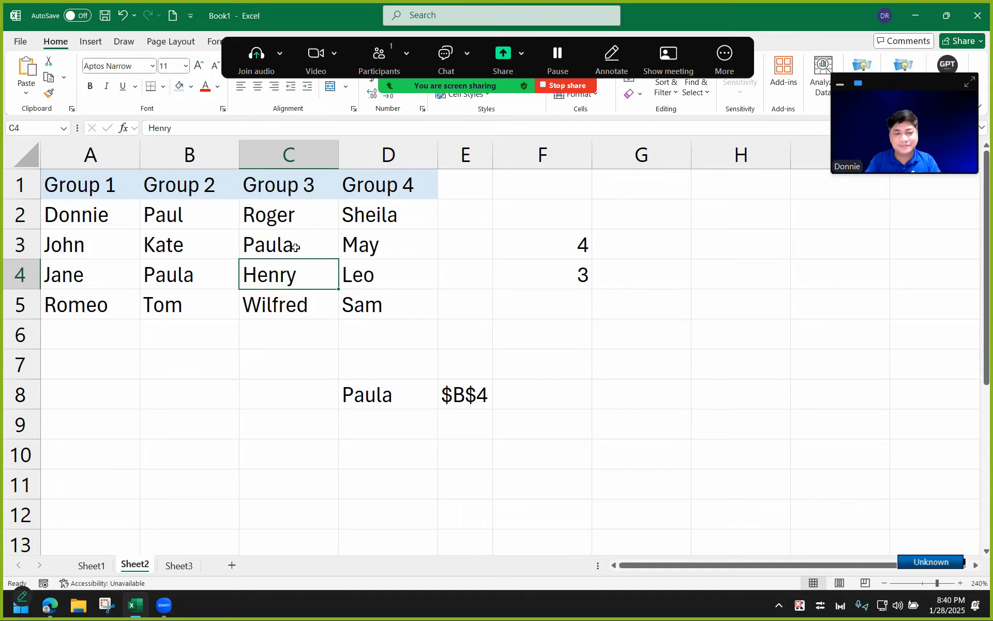
pyautogui.press('Left')
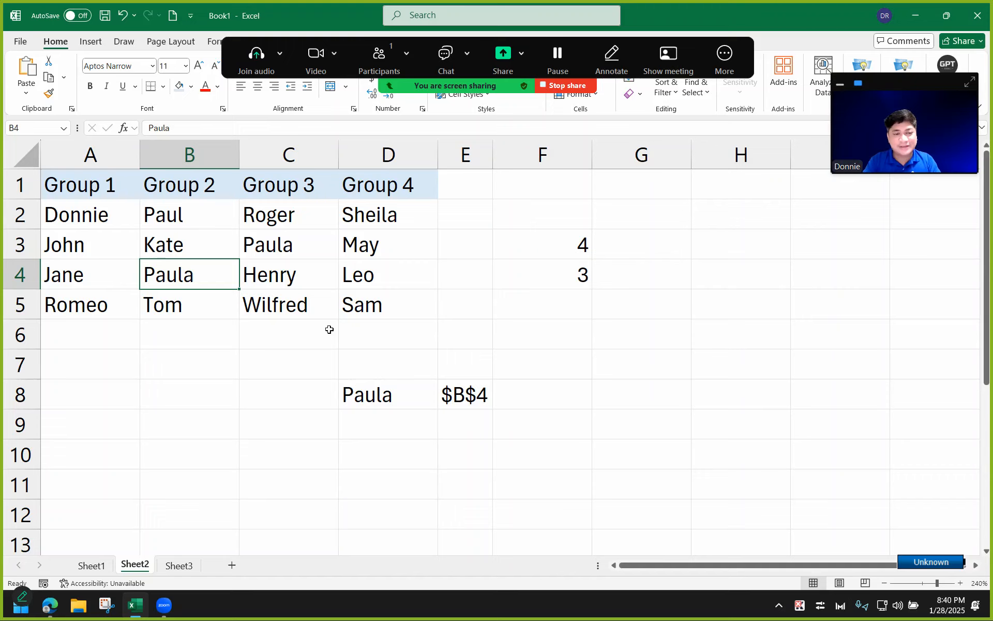
pyautogui.write('Sam')
pyautogui.press('Return')
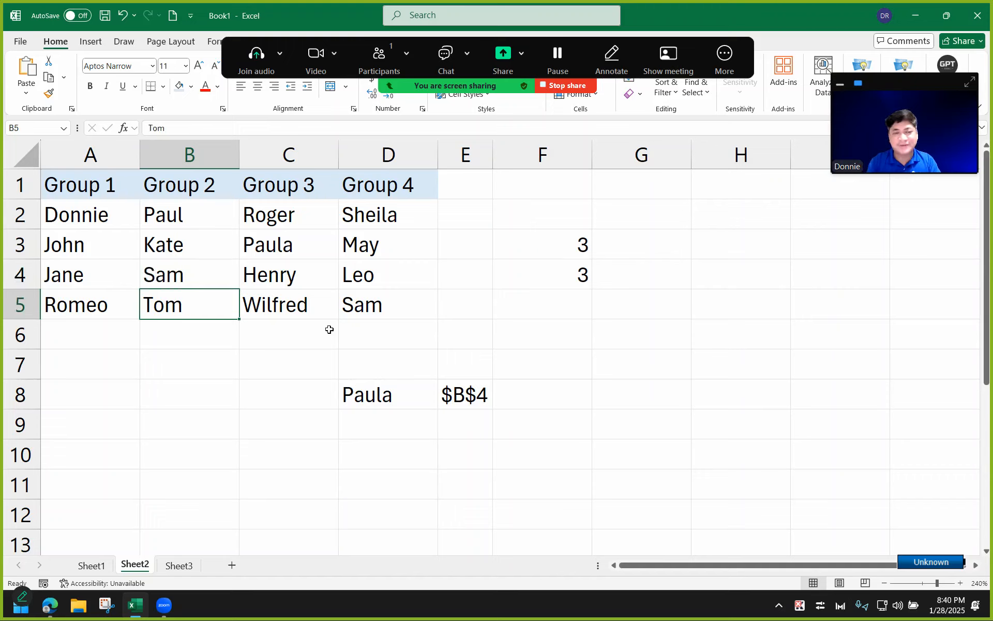
# Step: Inspect the lookup name's cell C3 and the fixed arguments of the ADDRESS formula in E8
pyautogui.click(289, 255)
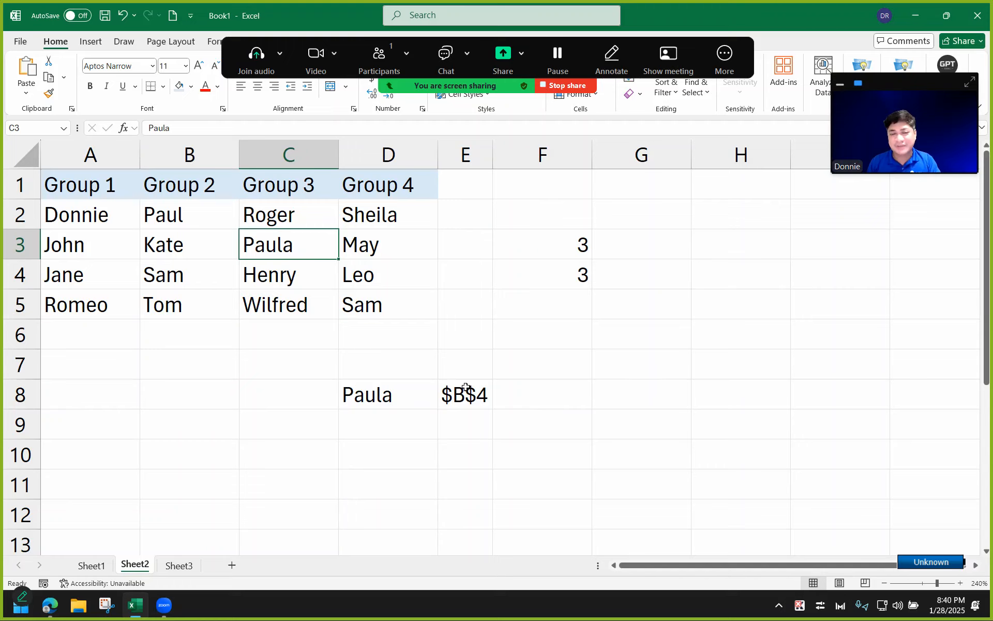
pyautogui.click(488, 396)
pyautogui.doubleClick(484, 397)
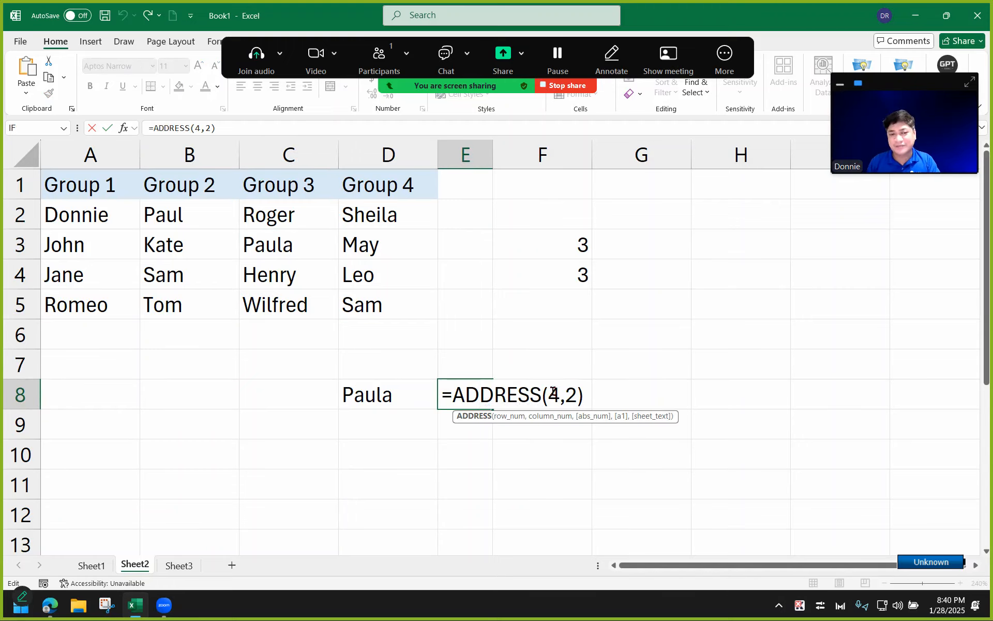
pyautogui.press('Return')
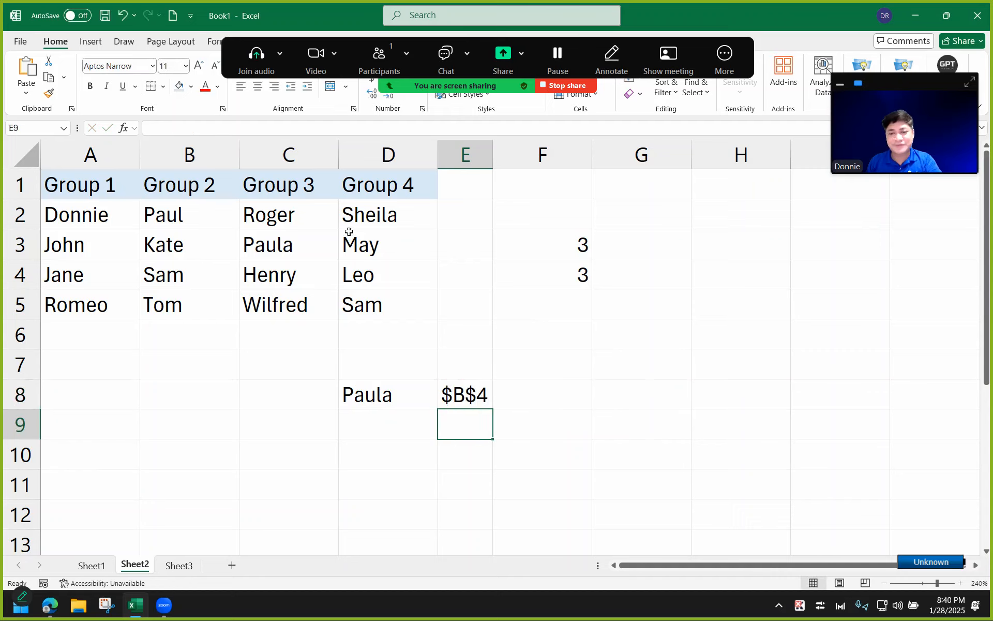
# Step: Replace the lookup name in C3 with a different name, and enter the lookup name from D8 in B4
pyautogui.click(294, 247)
pyautogui.write('Ol')
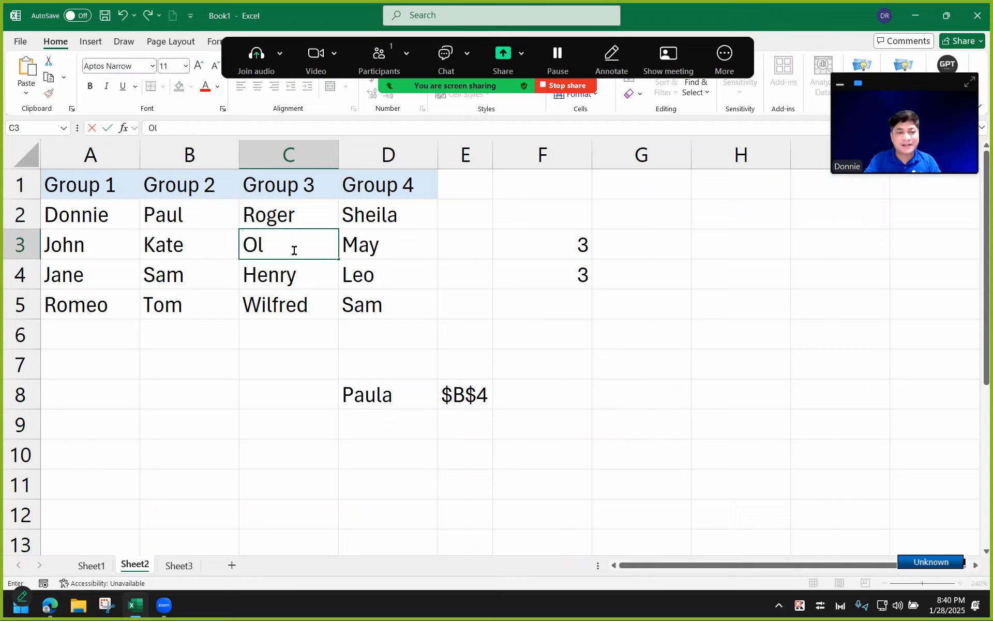
pyautogui.write('iver')
pyautogui.press('Return')
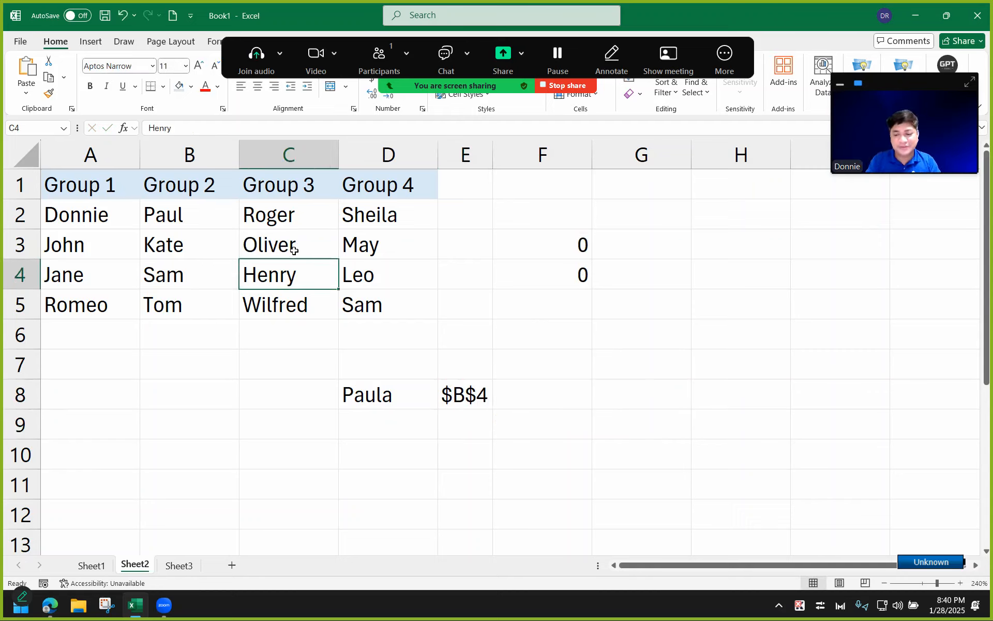
pyautogui.press('Left')
pyautogui.write('Paula')
pyautogui.press('Return')
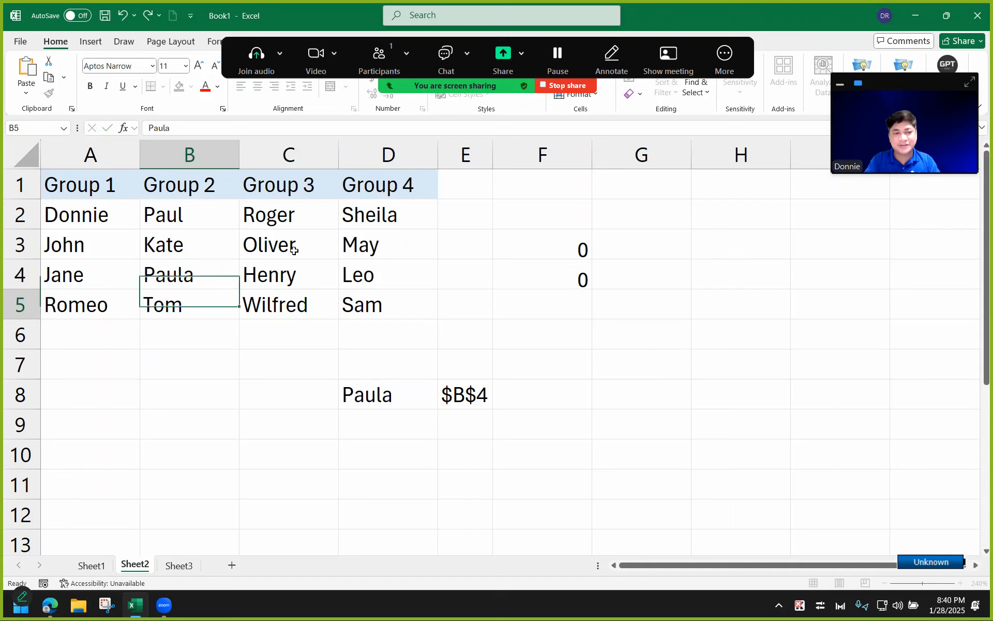
# Step: Copy the expression MAX(IF(A2:D5=D8,ROW(A2:D5),0)) from the formula in F3, without its equals sign
pyautogui.doubleClick(499, 399)
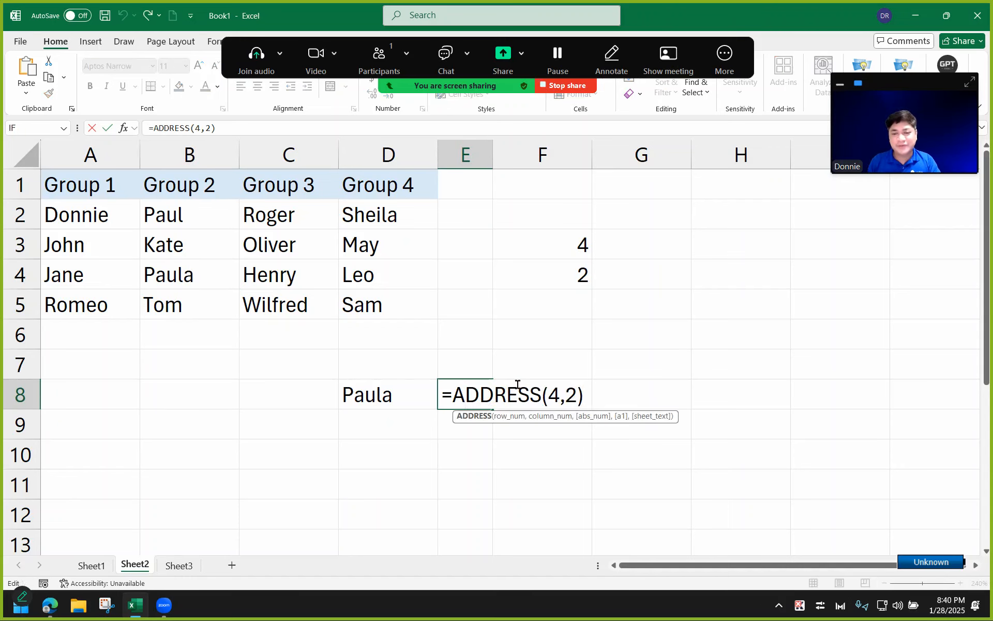
pyautogui.press('Return')
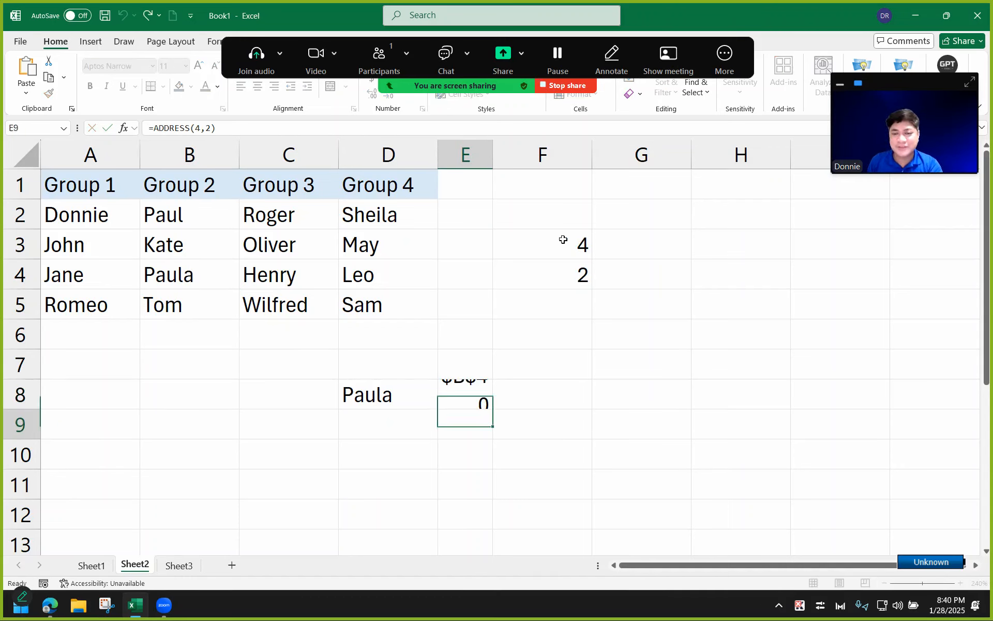
pyautogui.doubleClick(563, 242)
pyautogui.moveTo(510, 245); pyautogui.dragTo(853, 268)
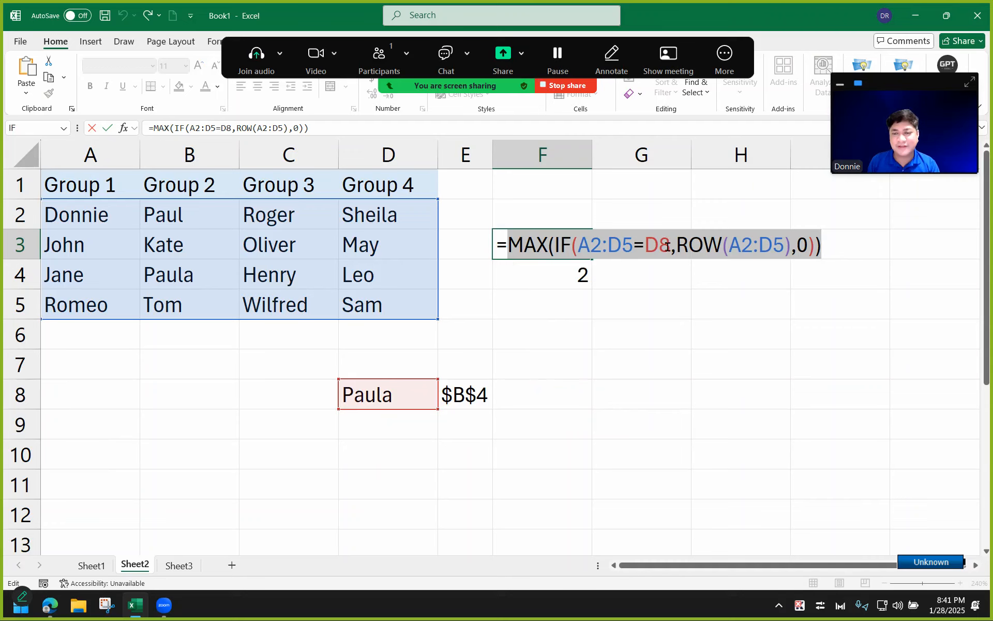
pyautogui.rightClick(612, 241)
pyautogui.click(651, 273)
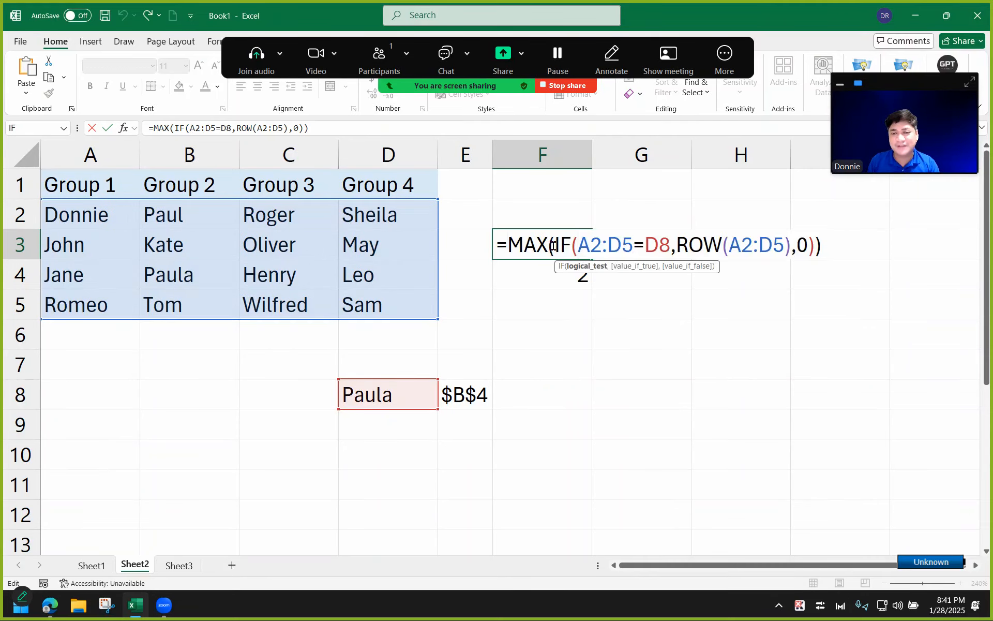
pyautogui.moveTo(561, 245); pyautogui.dragTo(667, 250)
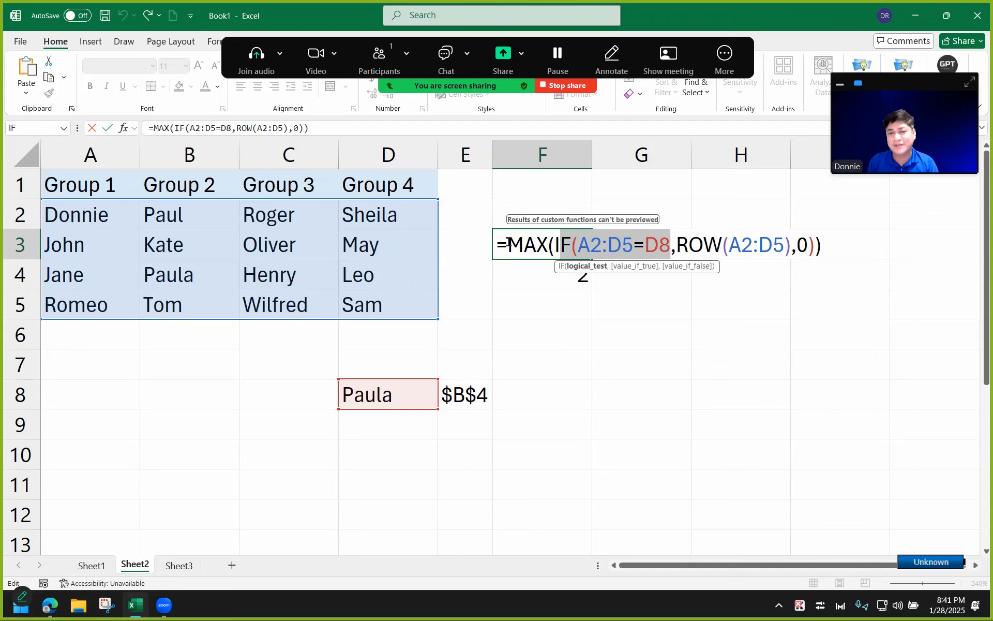
pyautogui.moveTo(509, 244); pyautogui.dragTo(823, 246)
pyautogui.rightClick(704, 257)
pyautogui.click(717, 276)
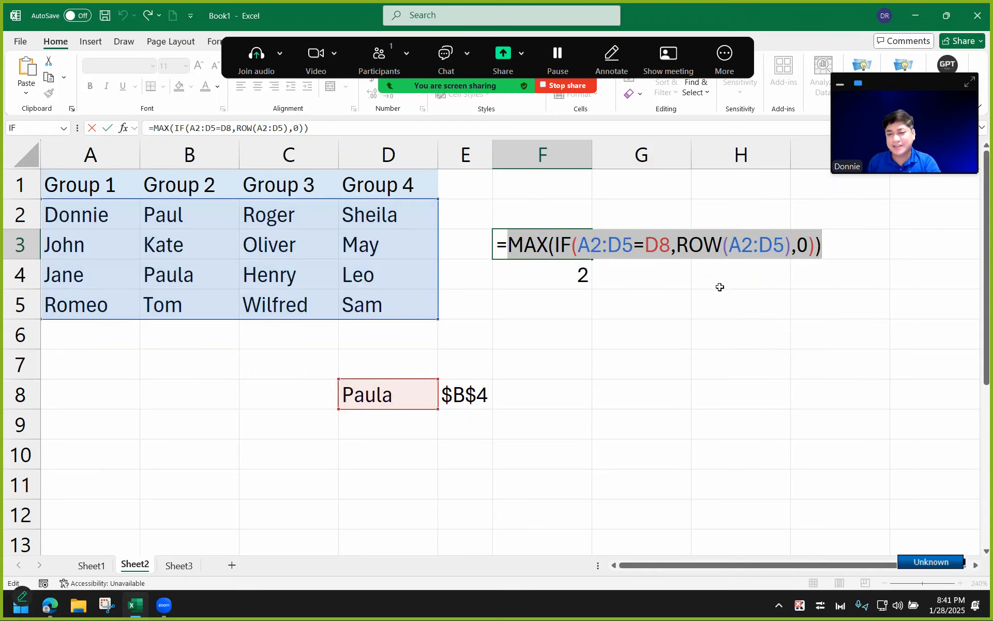
pyautogui.press('Return')
# Step: Replace the row_num argument of the ADDRESS formula in E8 with MAX(IF(A2:D5=D8,ROW(A2:D5),0))
pyautogui.doubleClick(464, 404)
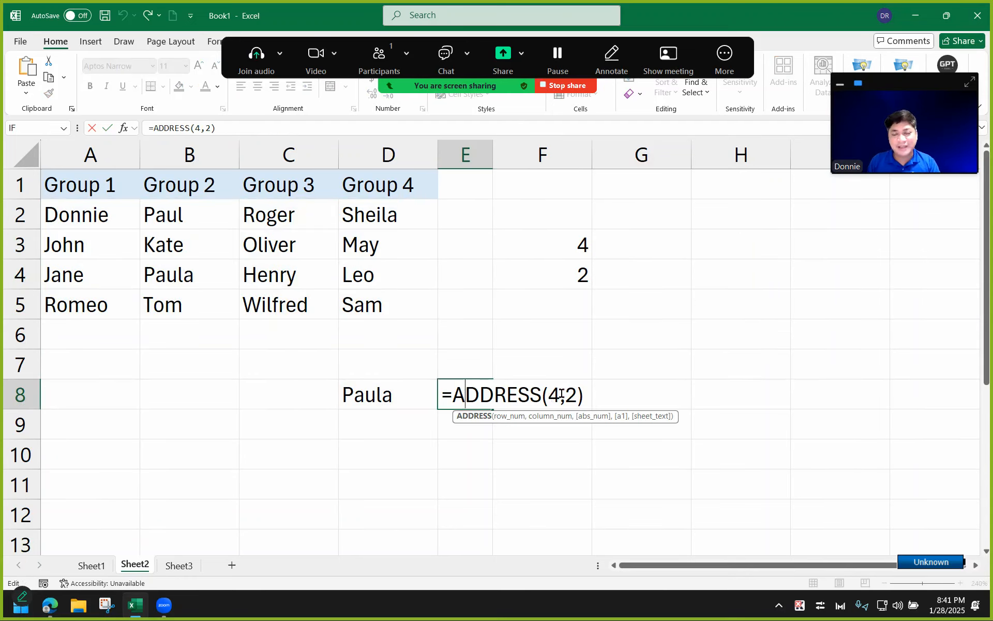
pyautogui.moveTo(560, 394); pyautogui.dragTo(549, 394)
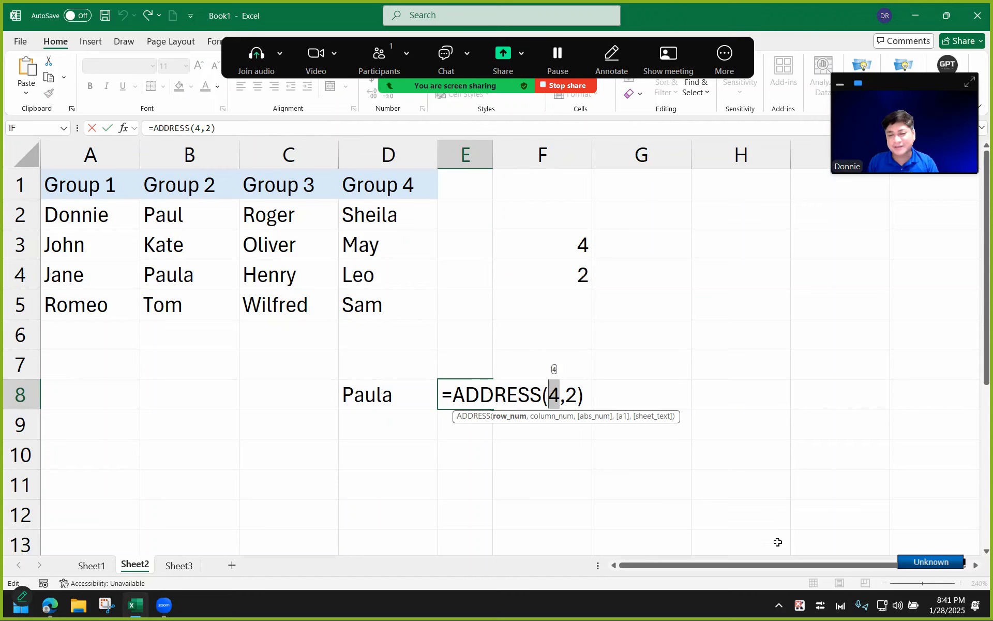
pyautogui.hotkey('ctrl', 'v')
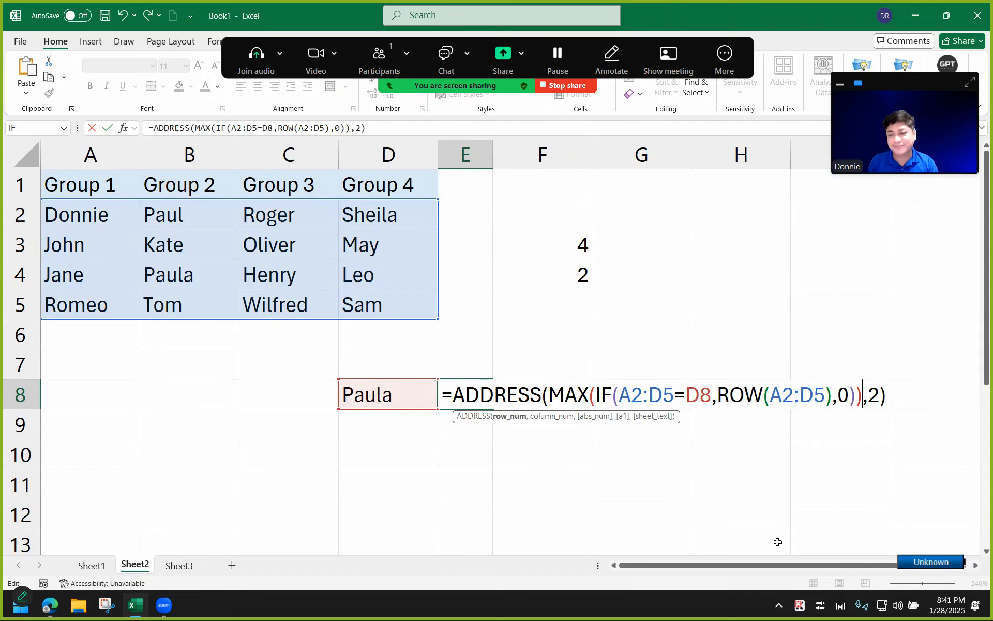
pyautogui.press('Return')
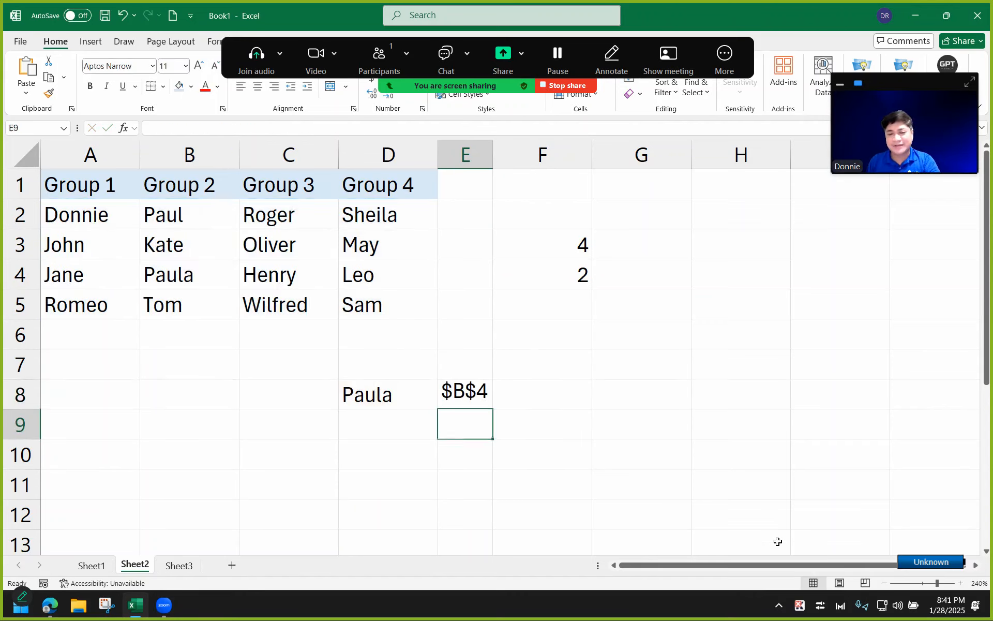
pyautogui.click(480, 397)
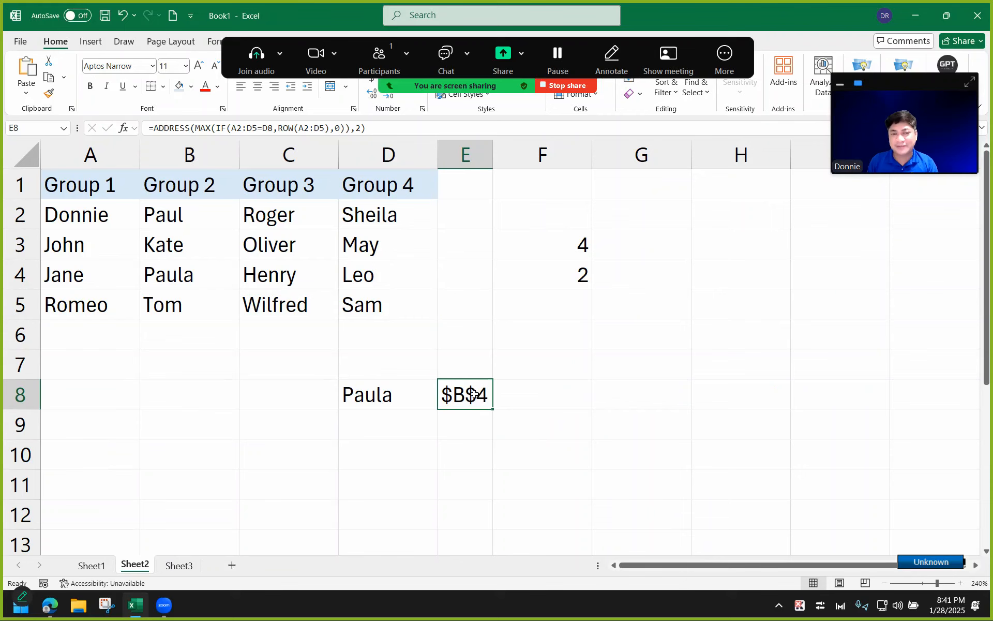
# Step: Copy the expression MAX(IF(A2:D5=D8,COLUMN(A2:D5),0)) from the formula in F4, without its equals sign
pyautogui.click(553, 276)
pyautogui.doubleClick(552, 276)
pyautogui.moveTo(508, 274); pyautogui.dragTo(860, 274)
pyautogui.rightClick(717, 272)
pyautogui.click(748, 299)
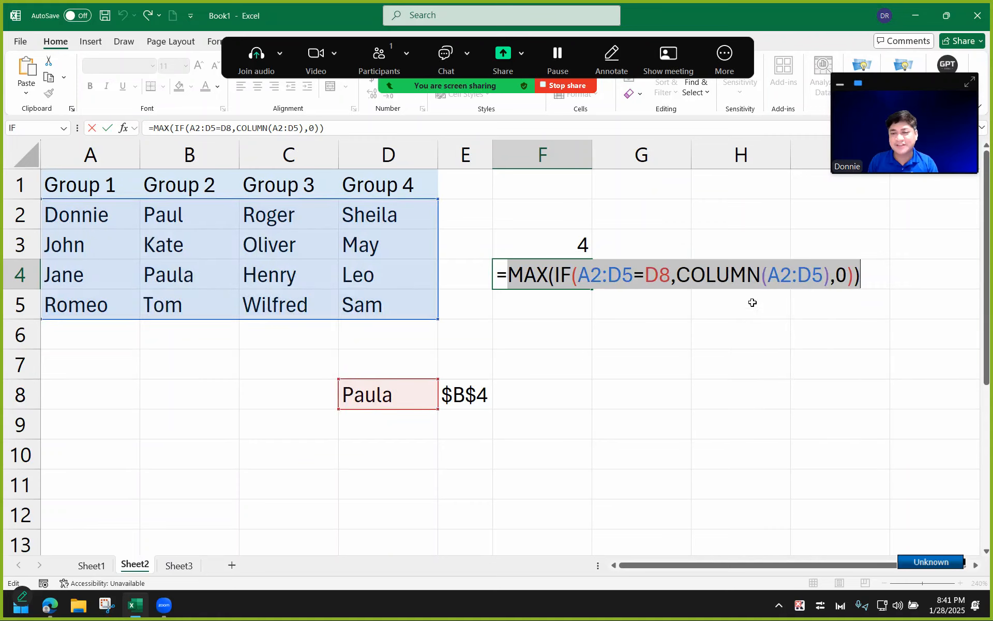
pyautogui.press('Return')
# Step: Replace the column_num argument of the ADDRESS formula in E8 with MAX(IF(A2:D5=D8,COLUMN(A2:D5),0))
pyautogui.doubleClick(464, 393)
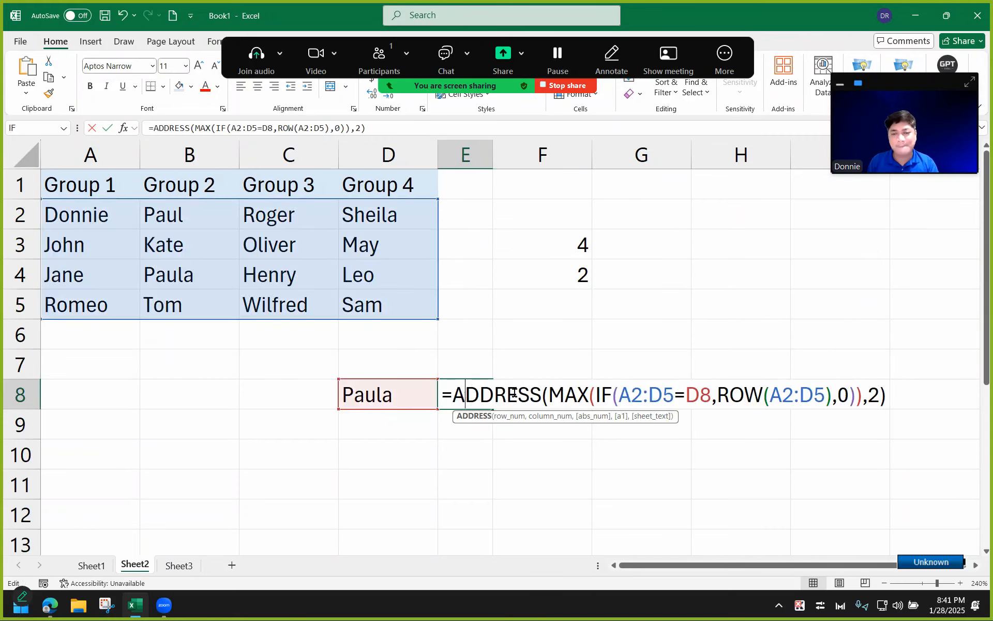
pyautogui.doubleClick(873, 394)
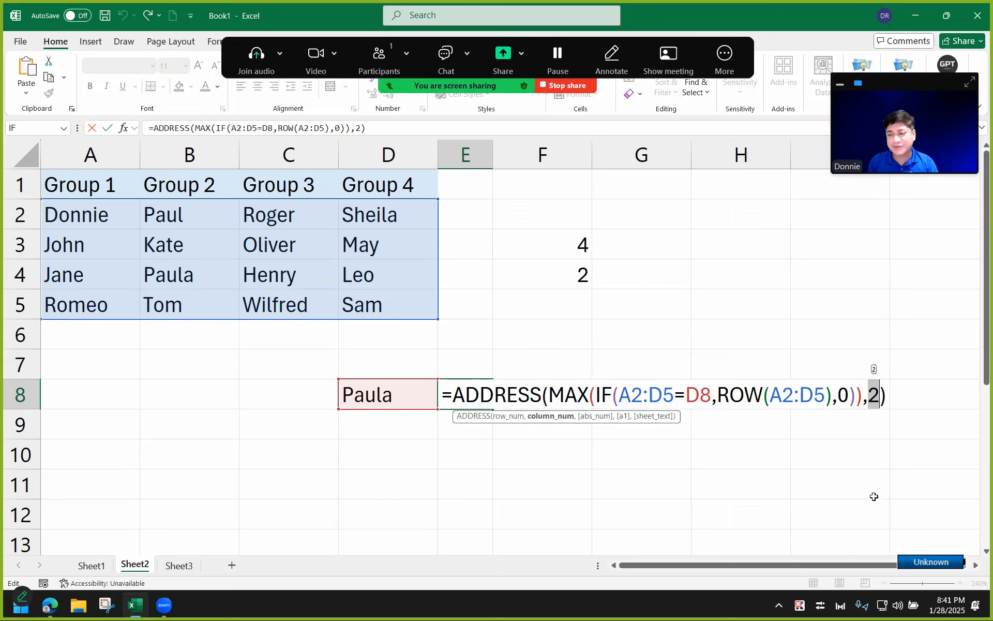
pyautogui.hotkey('ctrl', 'v')
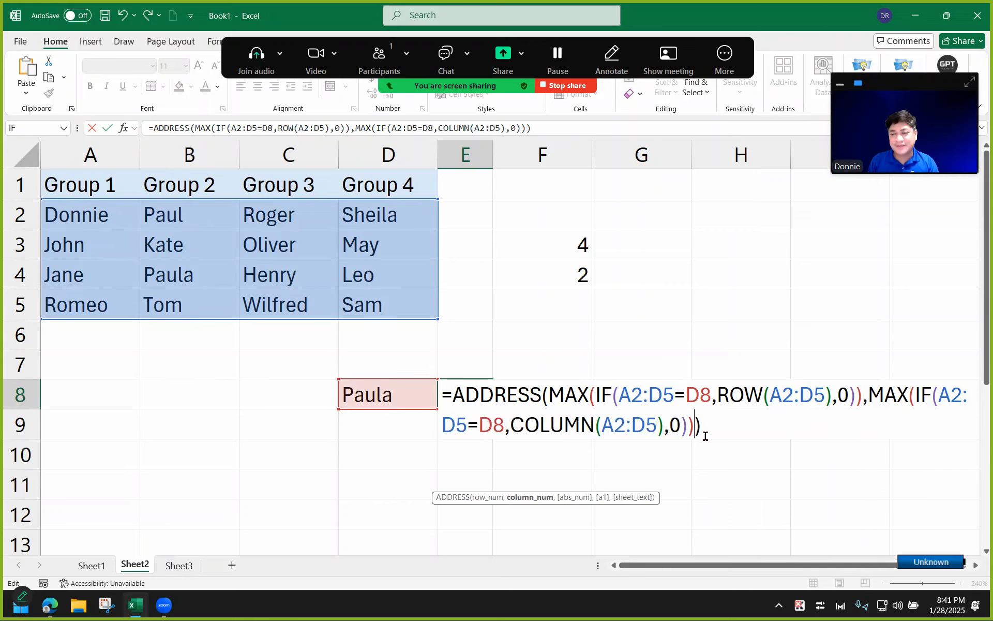
pyautogui.press('Return')
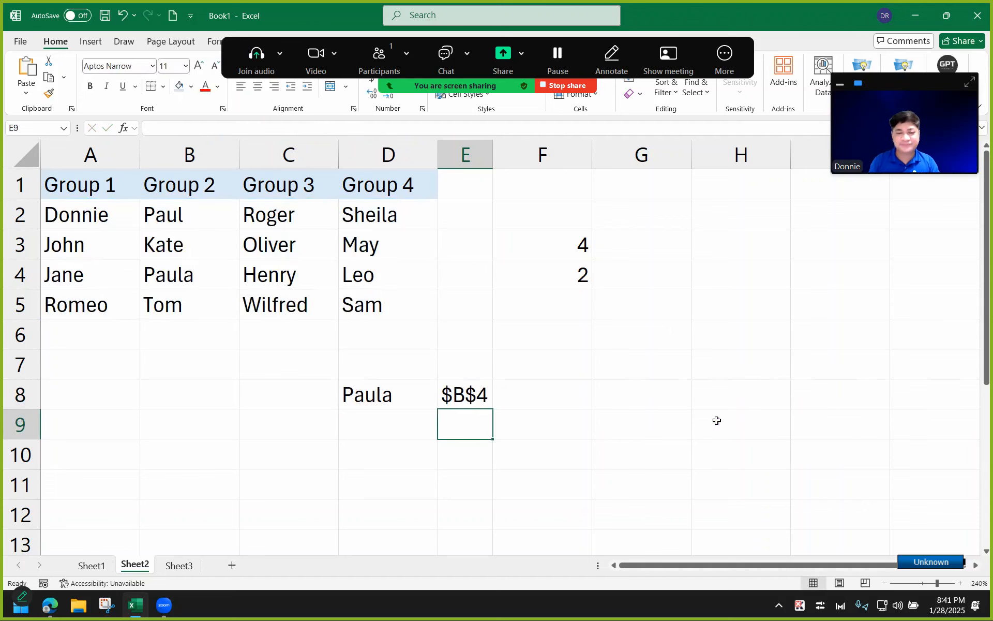
pyautogui.click(465, 403)
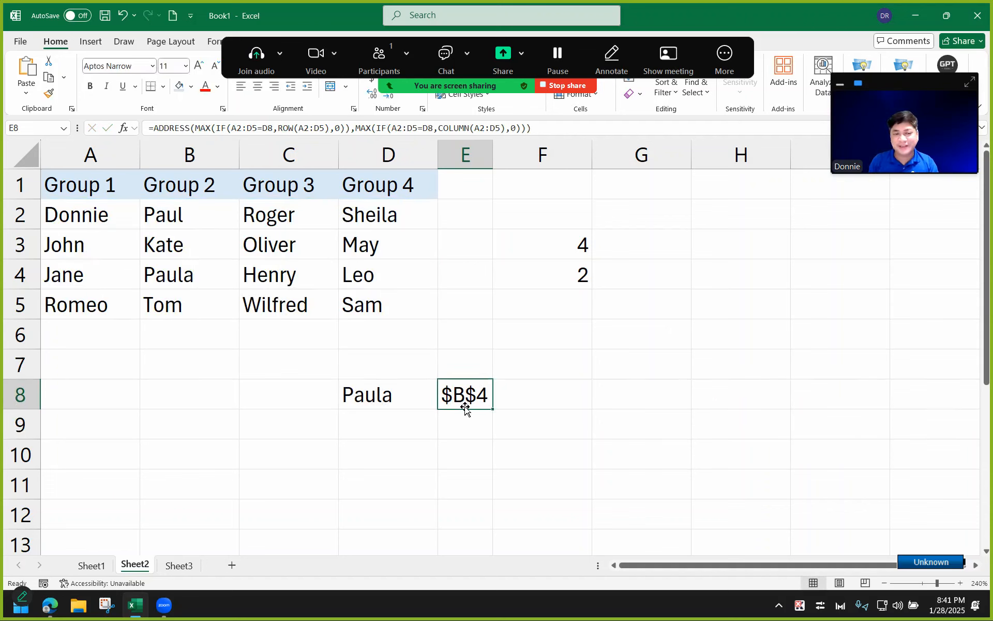
# Step: Enter the lookup name from D8 in C3, and replace the name in B4 with the one C3 held
pyautogui.click(309, 246)
pyautogui.write('Paula')
pyautogui.press('Return')
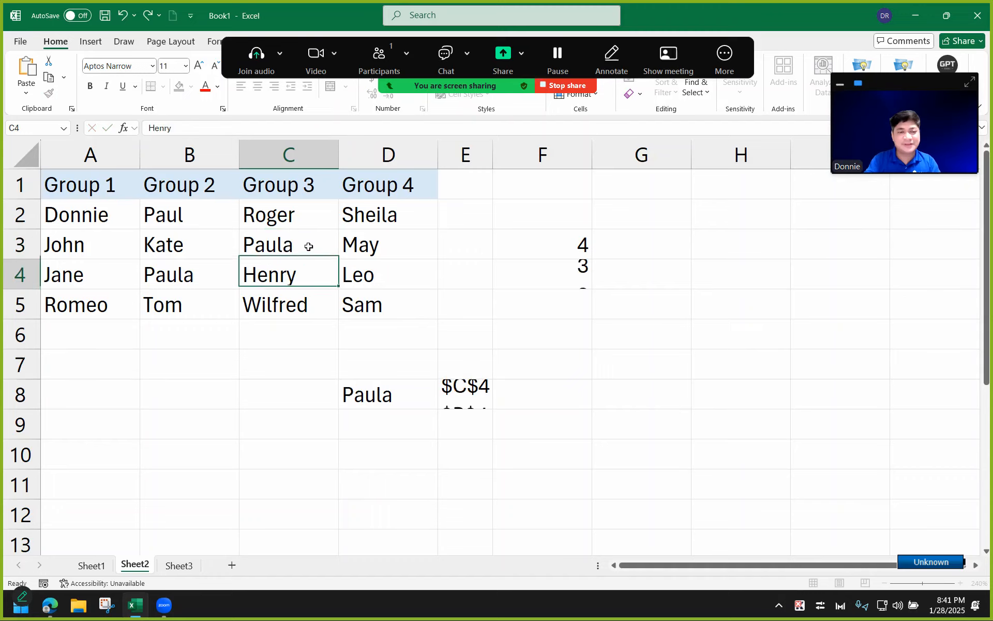
pyautogui.press('Left')
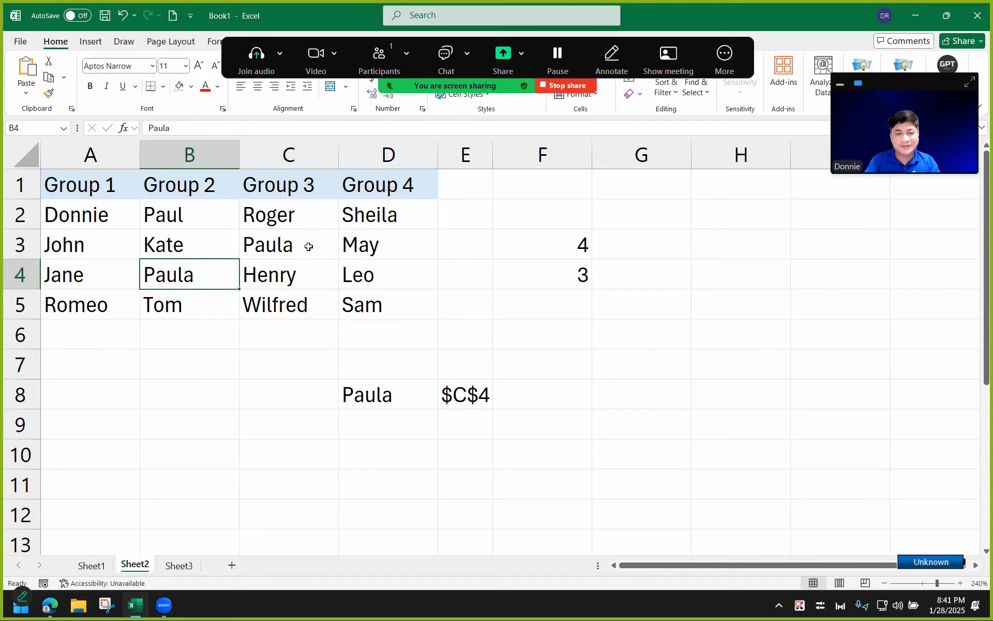
pyautogui.write('Oliver')
pyautogui.press('Return')
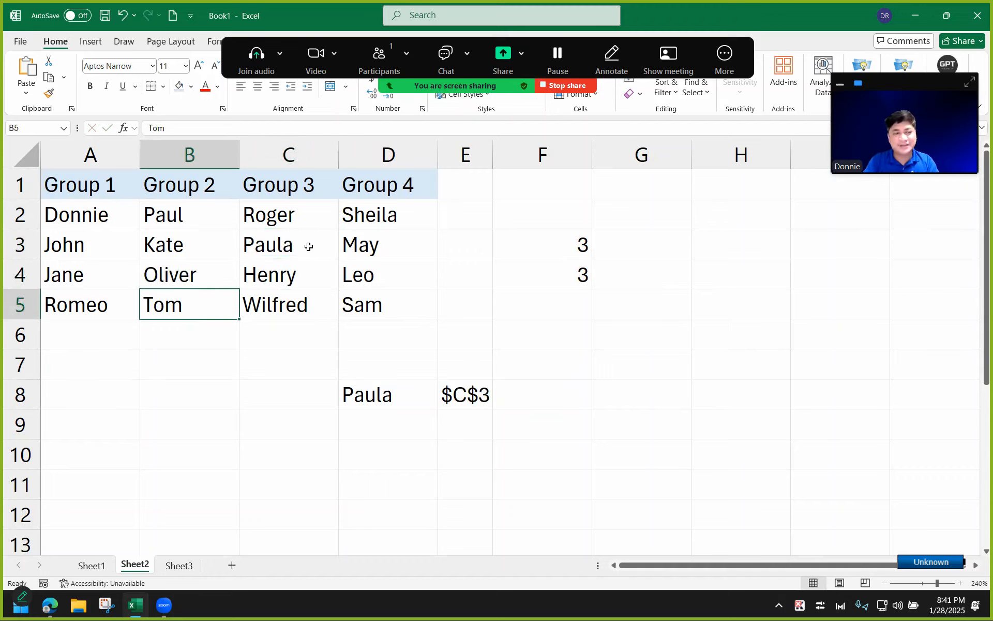
# Step: Enter the lookup name in B4 as a duplicate of C3, and check the address formula in E8
pyautogui.click(198, 278)
pyautogui.click(312, 237)
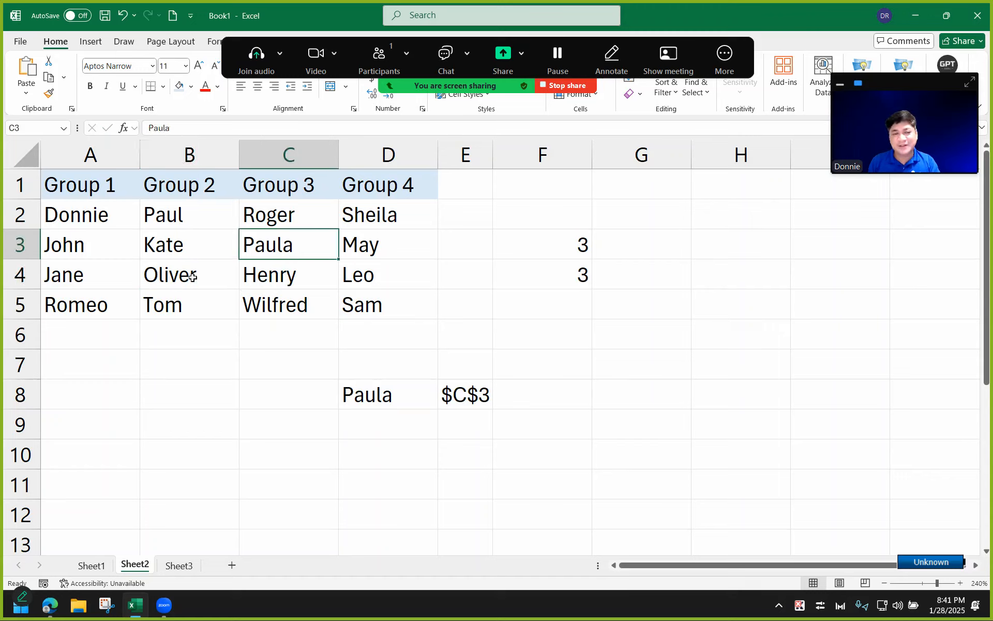
pyautogui.click(228, 275)
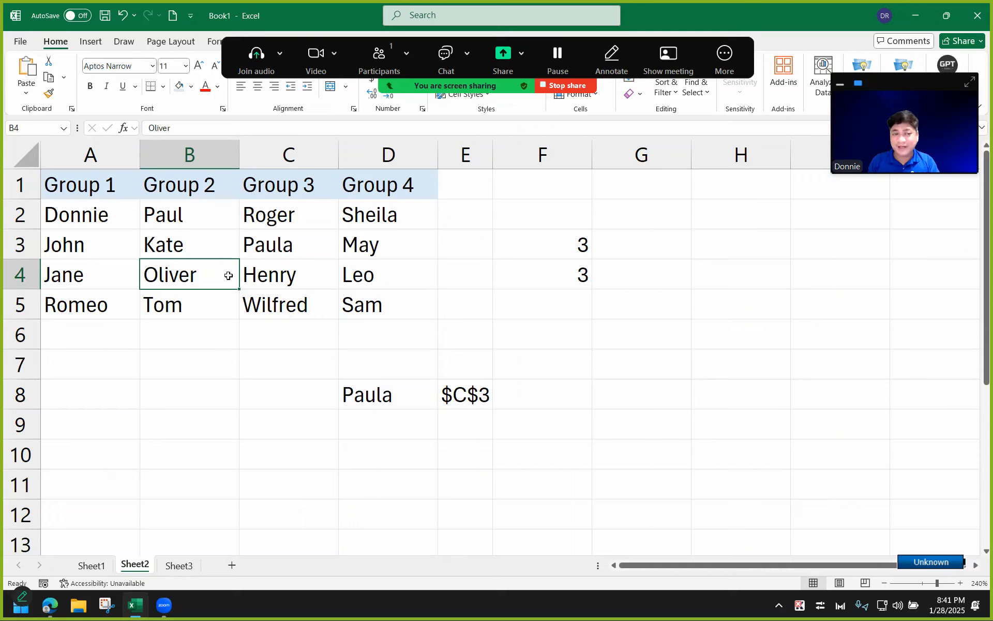
pyautogui.click(274, 238)
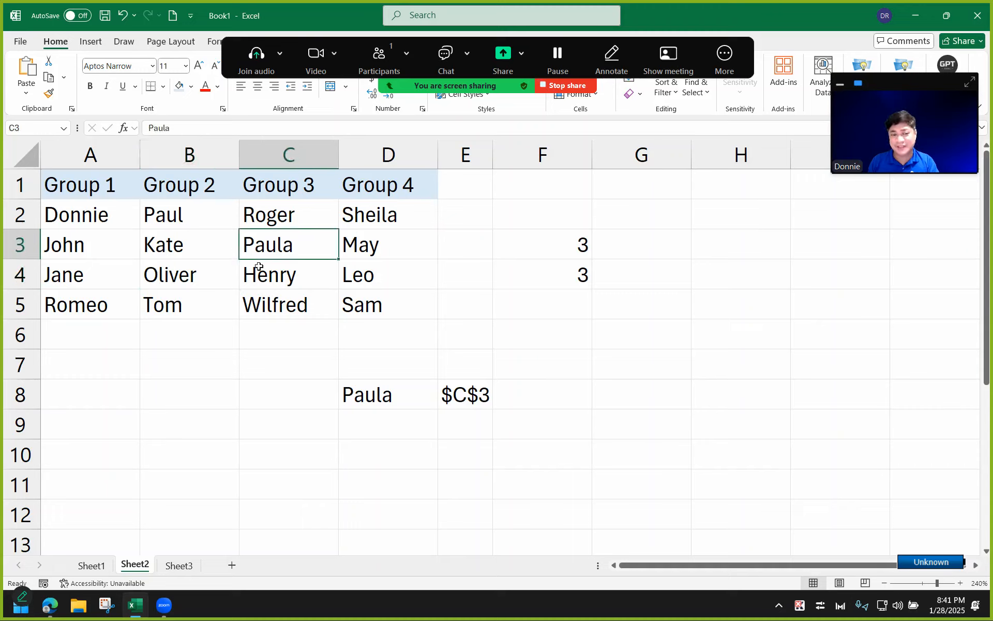
pyautogui.click(210, 281)
pyautogui.write('Paula')
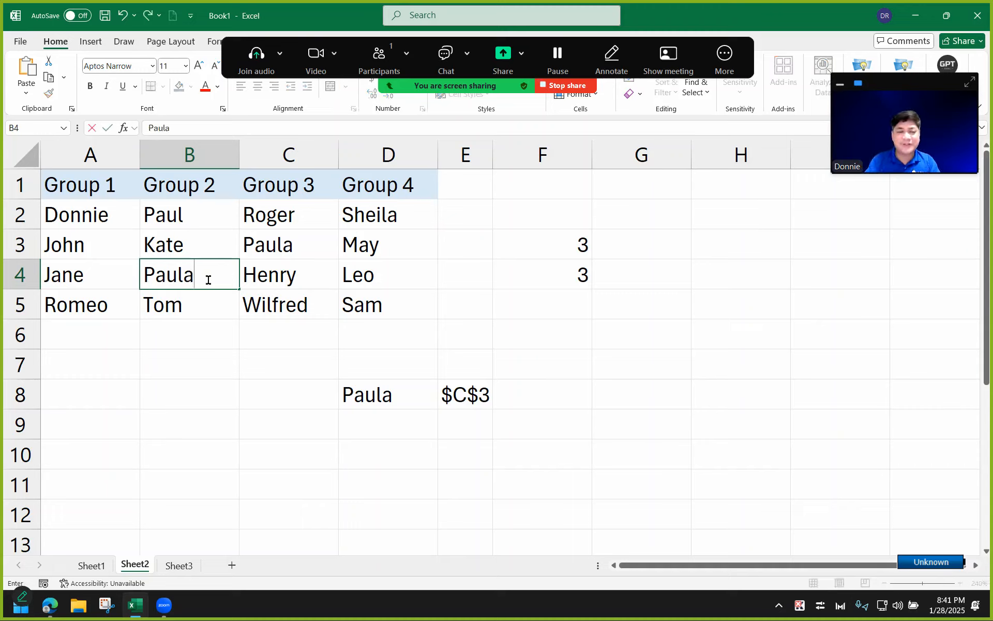
pyautogui.press('Return')
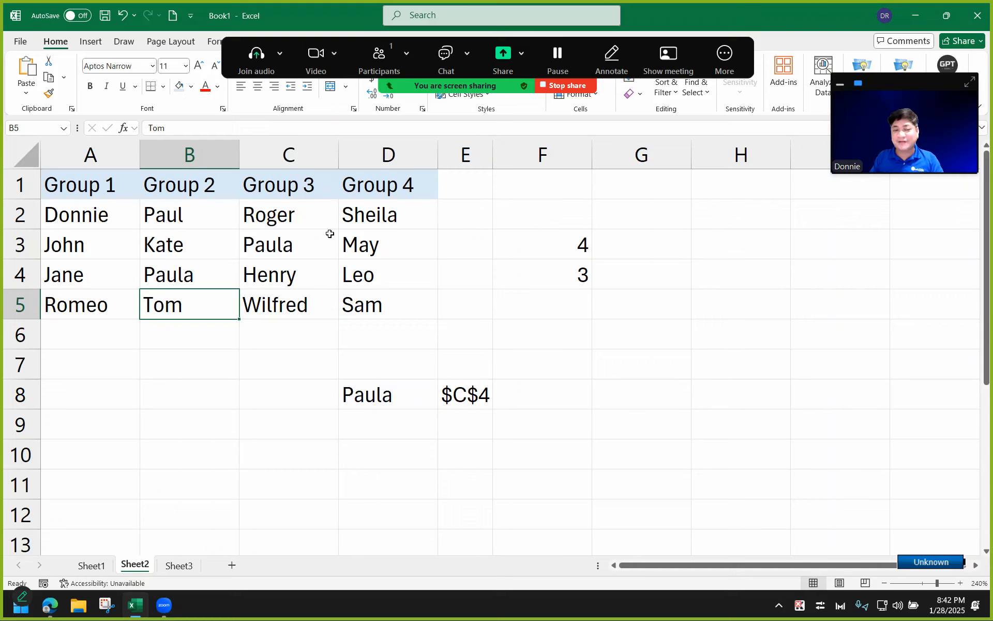
pyautogui.click(473, 399)
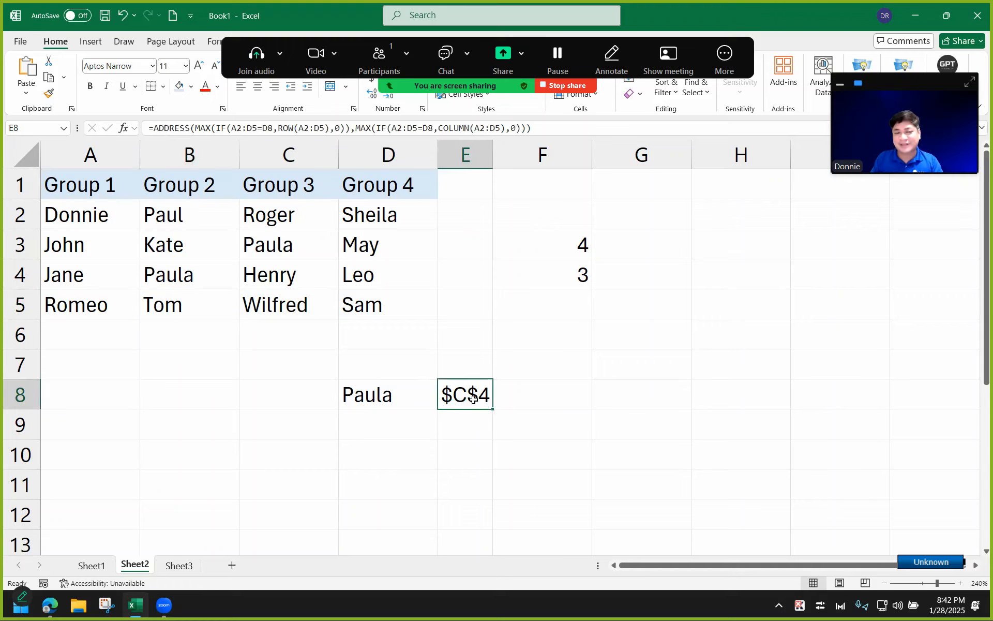
# Step: Replace the duplicate lookup name in B4 with the different name it held before
pyautogui.click(228, 273)
pyautogui.write('Oliver')
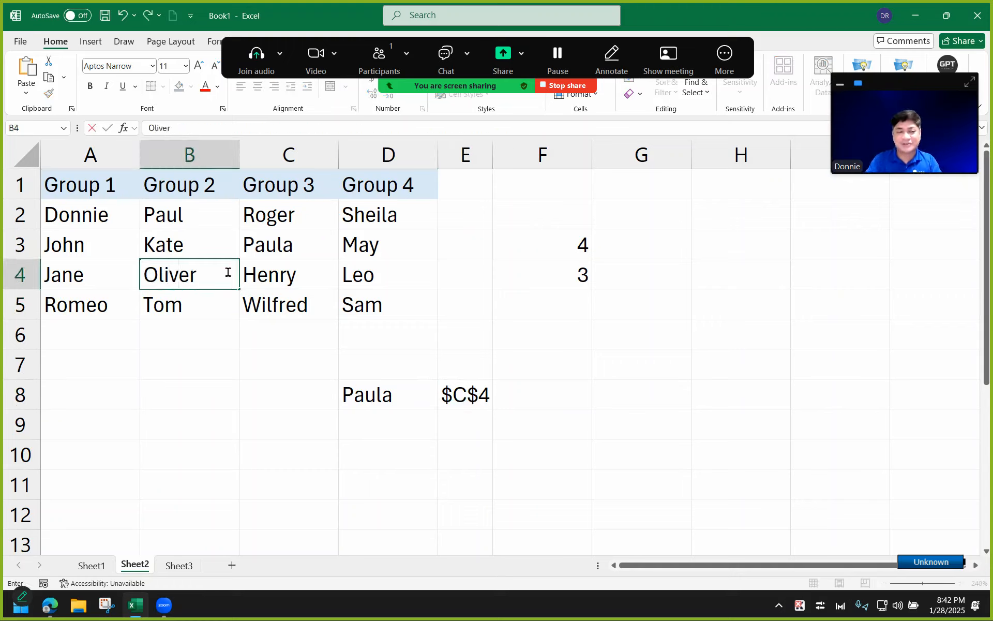
pyautogui.press('Return')
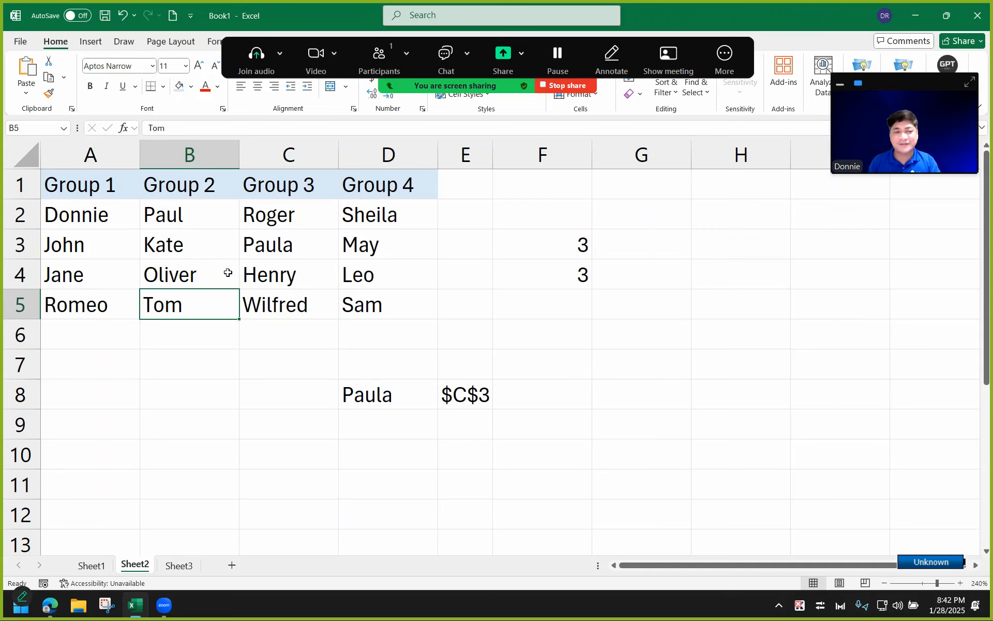
# Step: Review the name range A2:D5 and the complete ADDRESS formula in E8
pyautogui.moveTo(108, 222); pyautogui.dragTo(420, 311)
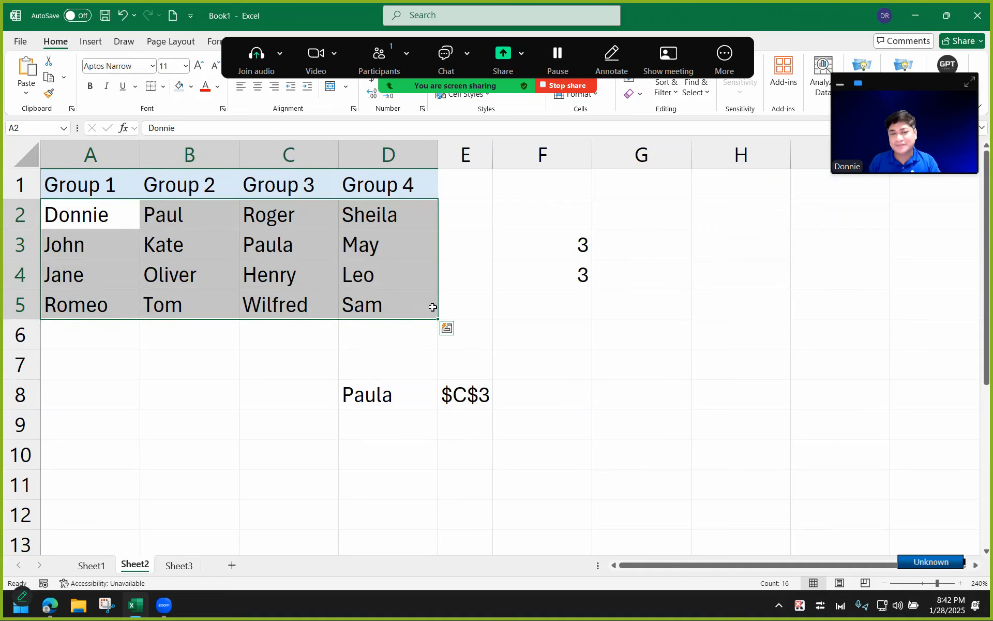
pyautogui.click(462, 393)
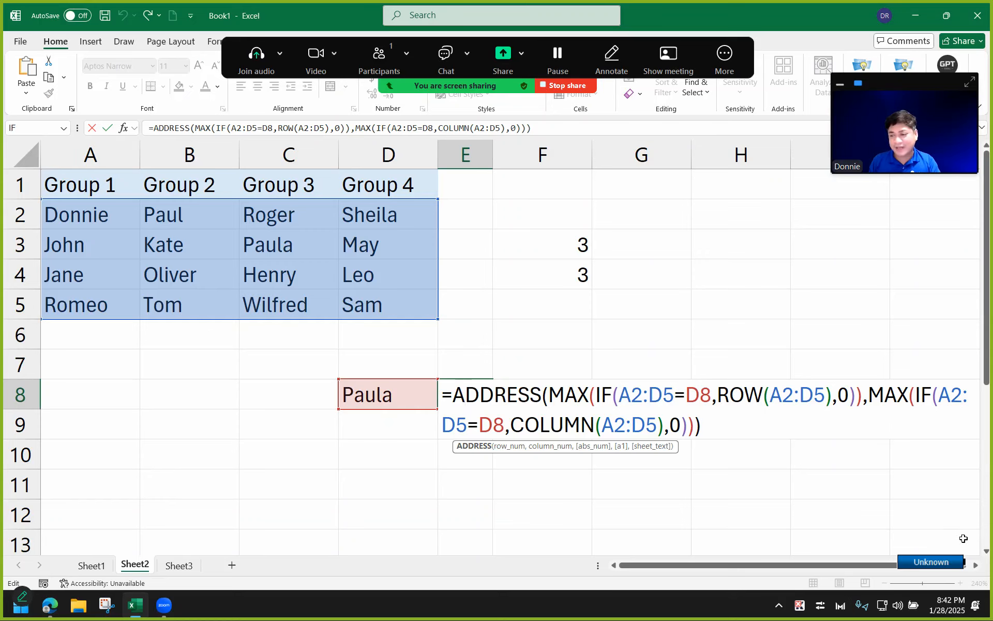
pyautogui.click(976, 566)
pyautogui.click(976, 566)
pyautogui.click(975, 566)
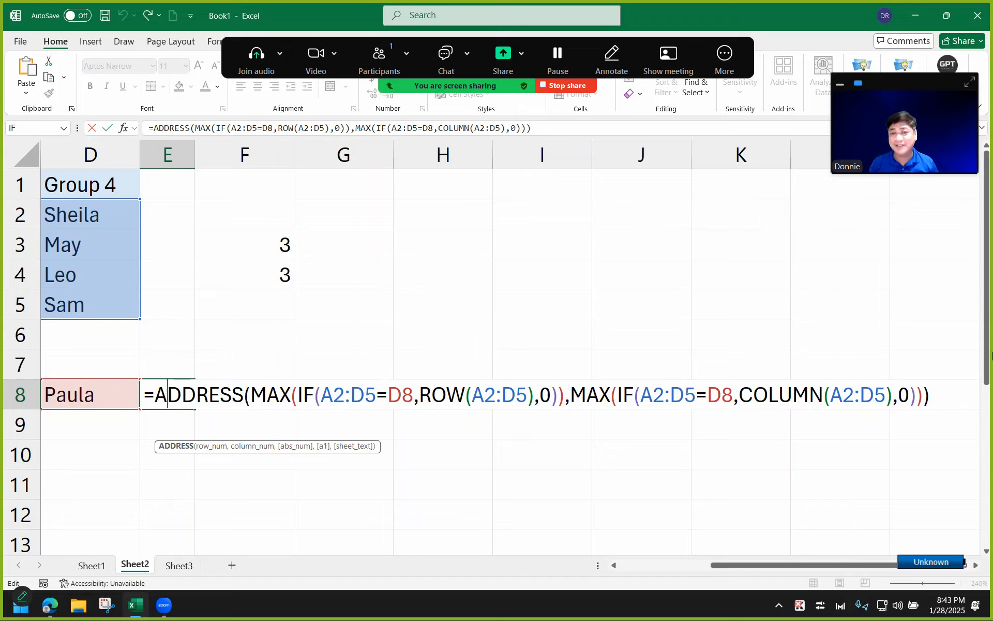
pyautogui.moveTo(52, 604)
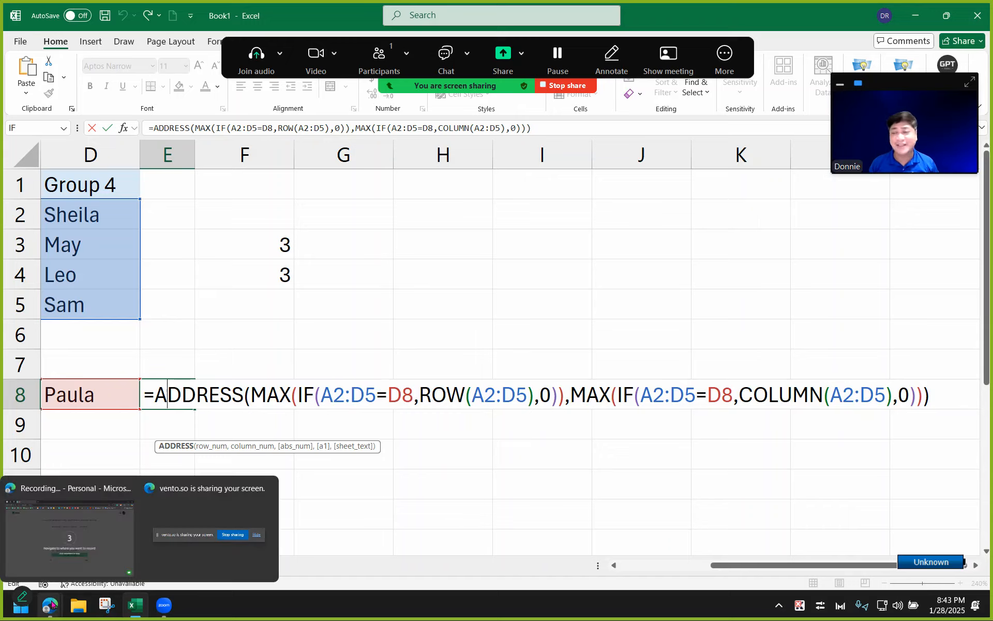